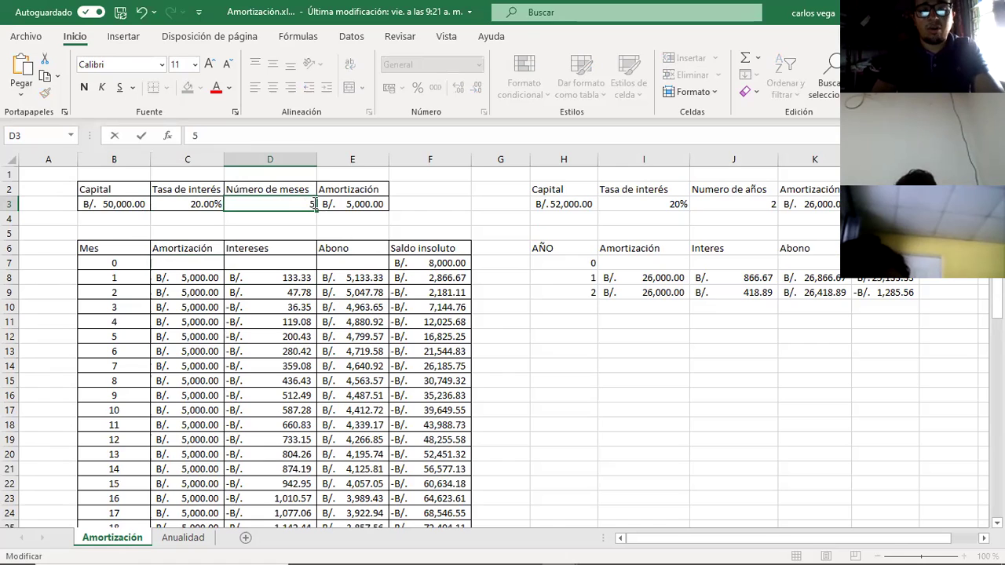
Step: Set the number of months in D3 to 5
left_click(401, 275)
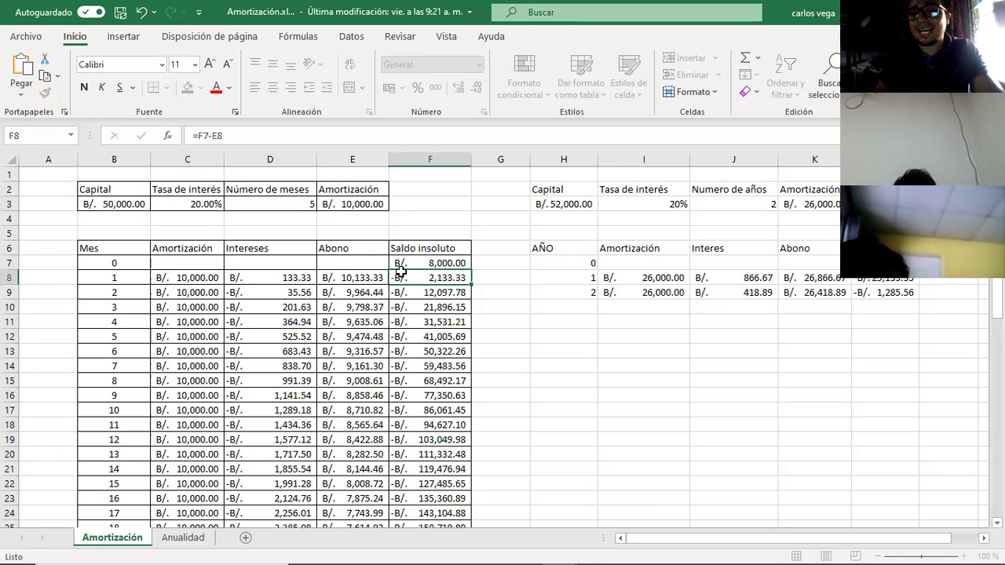
double_click(331, 280)
left_click(234, 335)
left_click(211, 304)
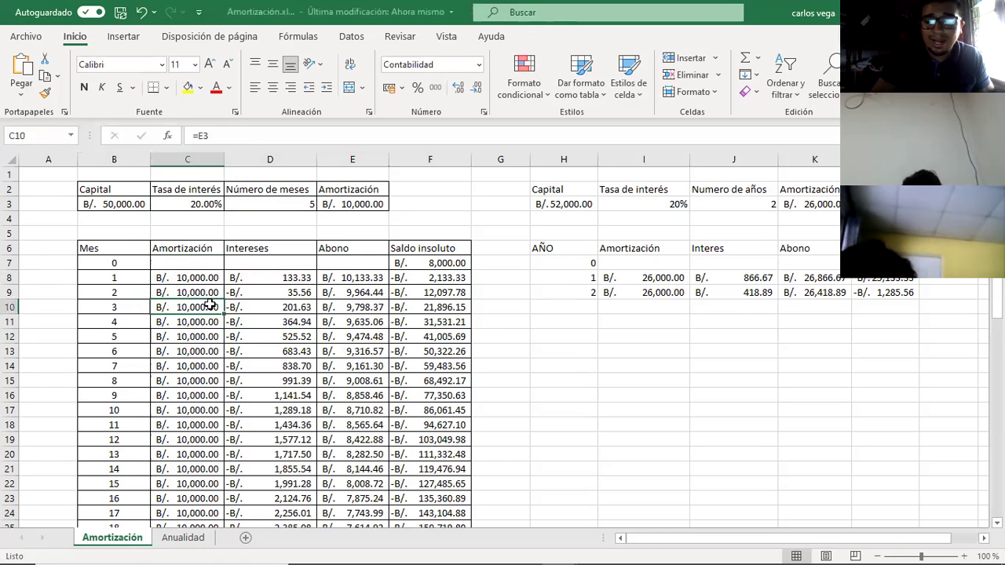
Step: Re-enter the amortization formula in E3 as =B3/D3, dividing the capital by the number of months
left_click(366, 199)
left_click(366, 194)
left_click(367, 201)
double_click(369, 202)
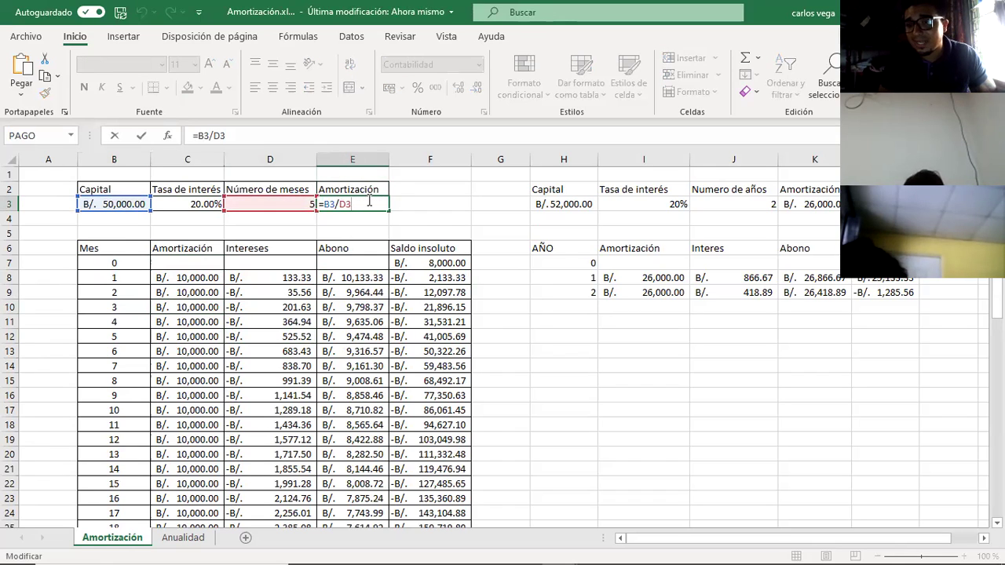
key("BackSpace")
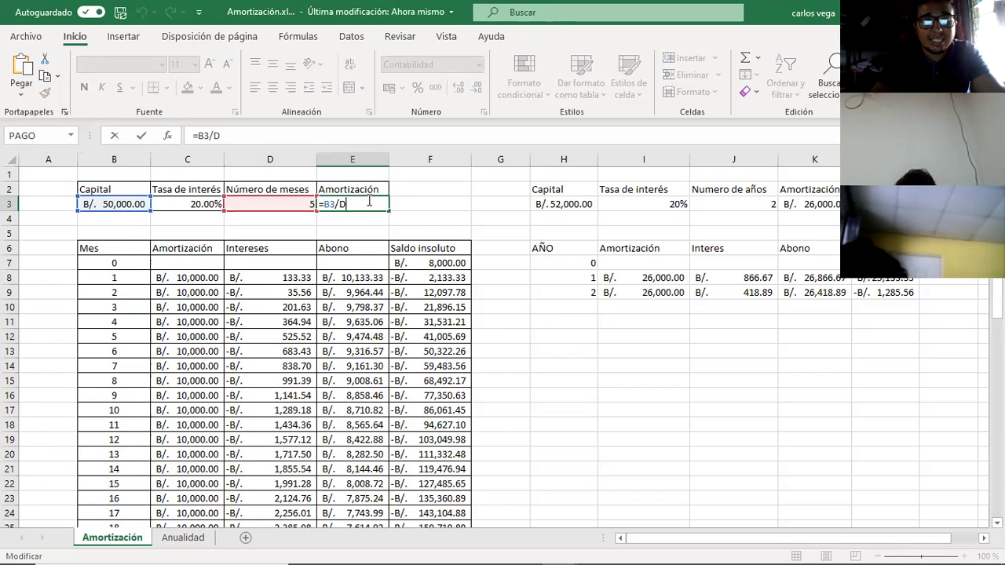
key("BackSpace")
key("BackSpace")
key("BackSpace")
key("BackSpace")
left_click(109, 204)
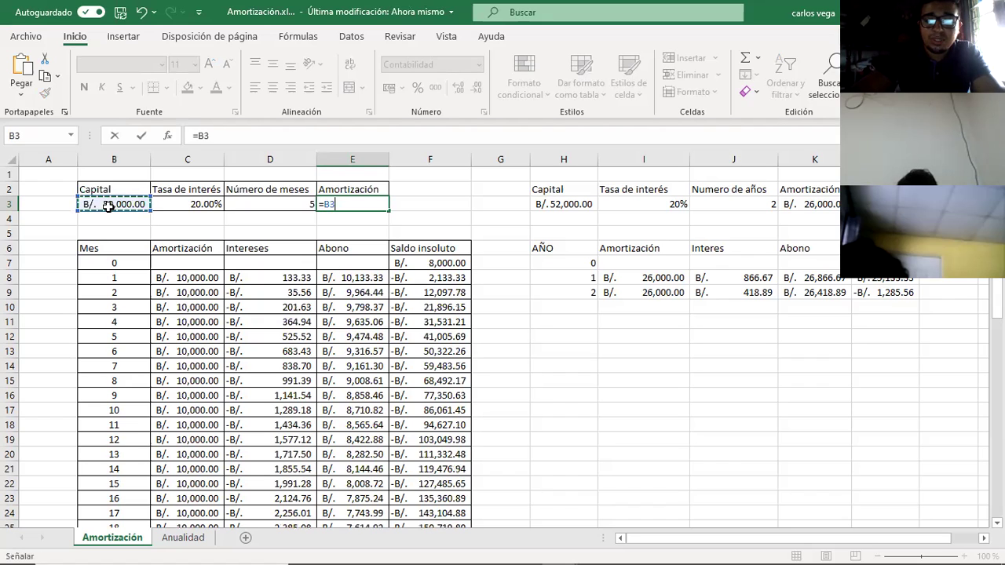
type("/")
left_click(300, 205)
key("Return")
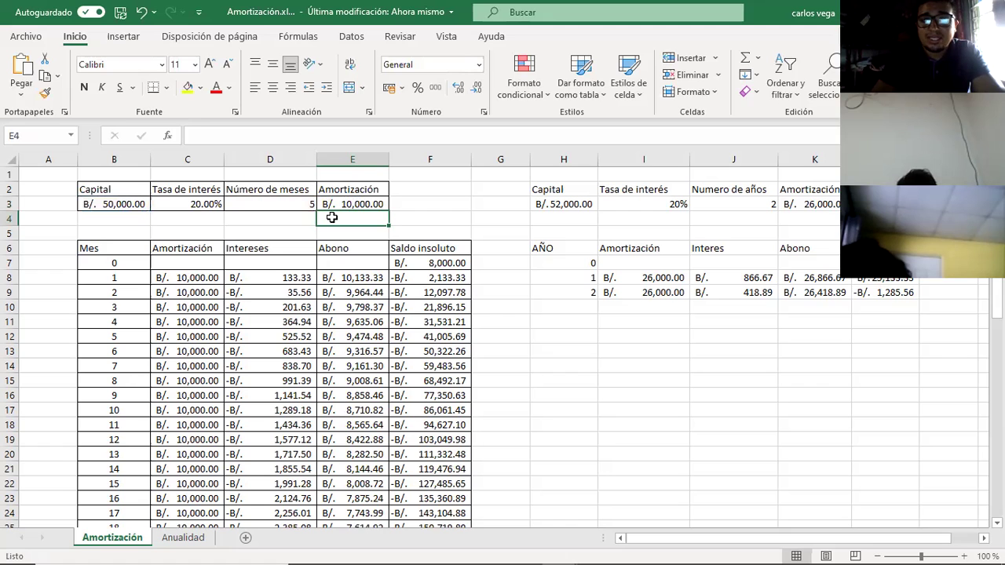
Step: Examine the amortization column, the month 1 row and the interest column down to the schedule's last filled month
left_click(210, 280)
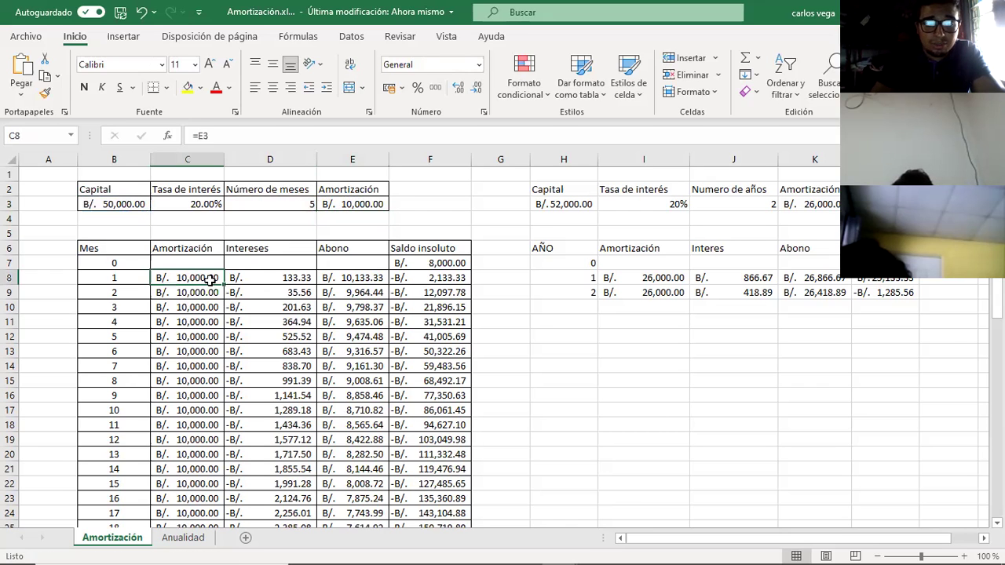
left_click_drag(210, 280, 200, 503)
left_click(333, 440)
left_click_drag(99, 279, 448, 278)
left_click(513, 275)
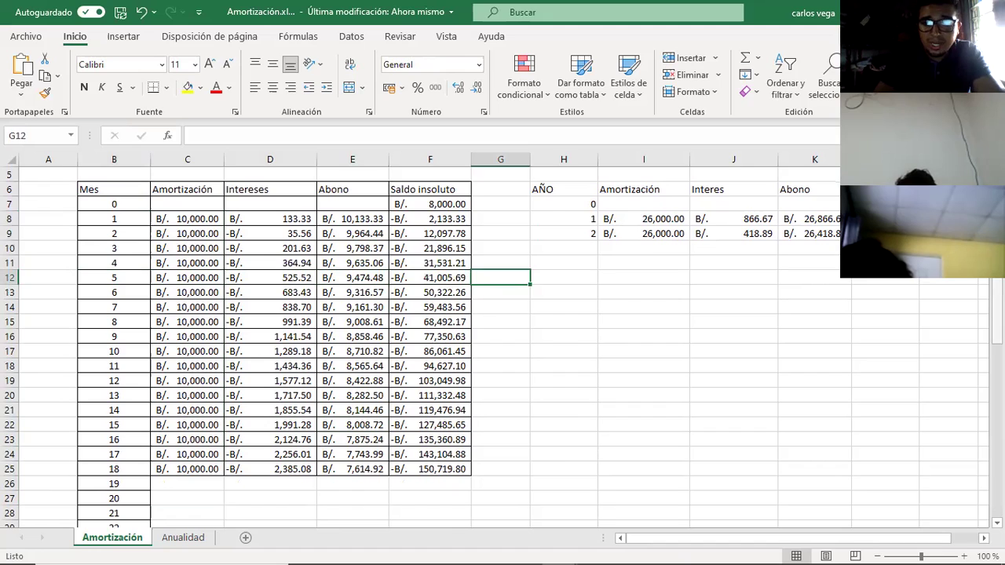
scroll(503, 338, "up", 2)
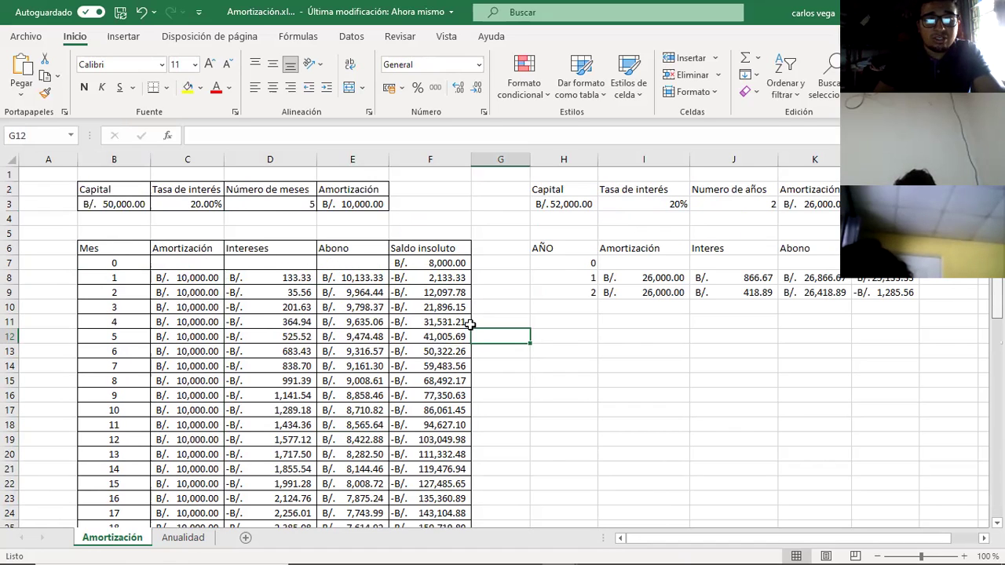
left_click(311, 278)
key("ctrl+Down")
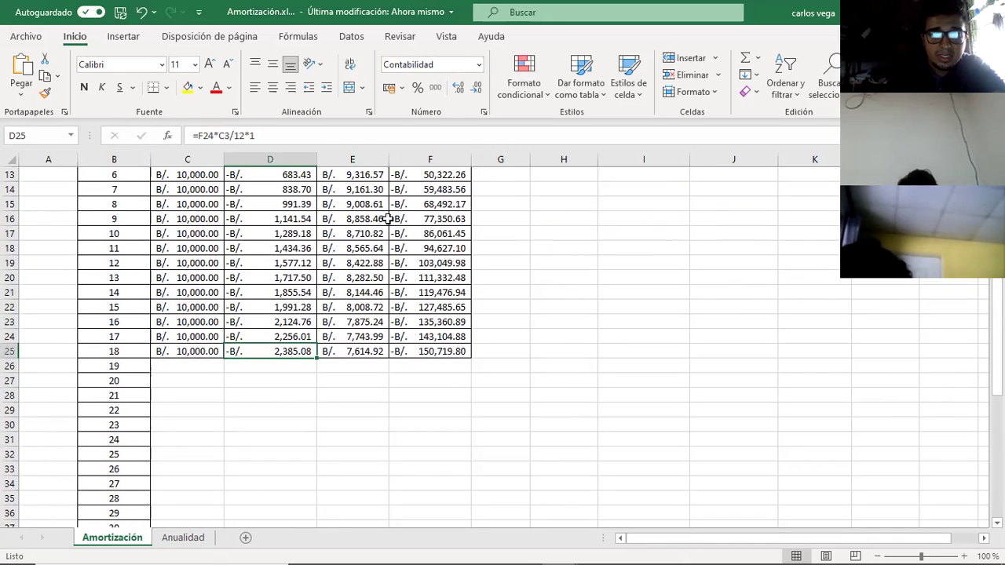
key("ctrl+Up")
Step: Rewrite the month 1 interest formula in D8 as =F7*C3/12*1
double_click(297, 276)
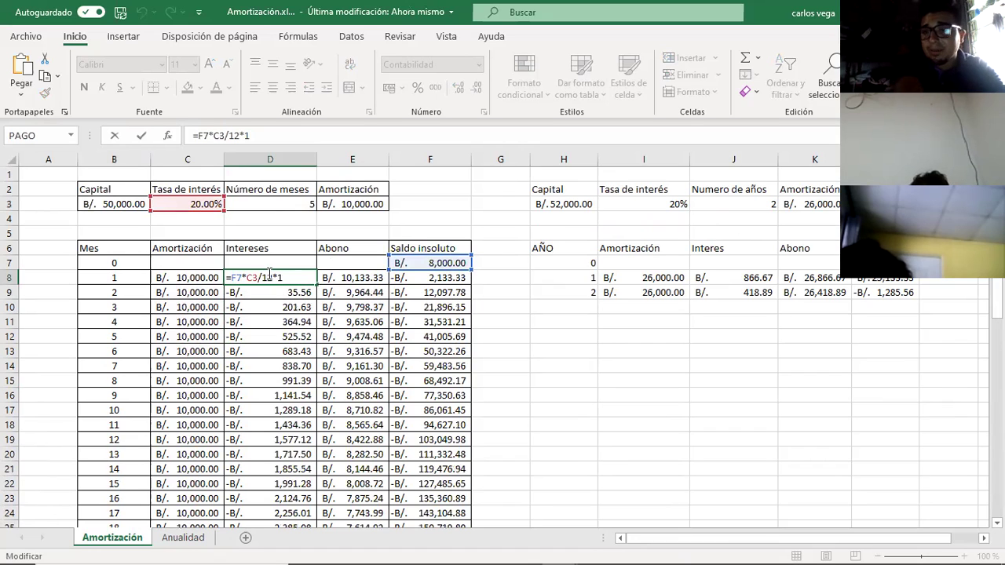
key("Return")
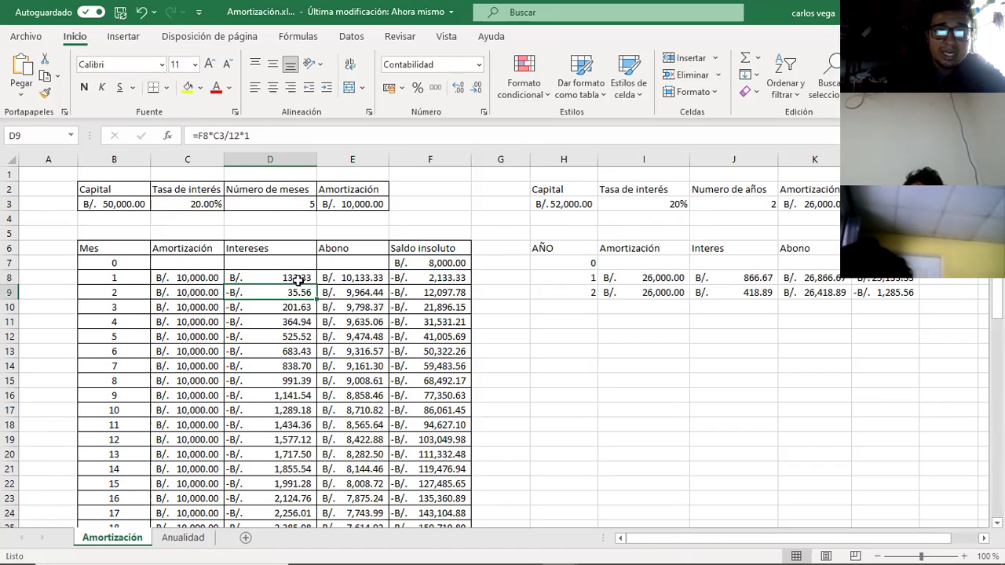
double_click(299, 280)
key("BackSpace")
key("BackSpace")
key("BackSpace")
key("BackSpace")
key("BackSpace")
key("BackSpace")
key("BackSpace")
left_click(462, 262)
type("*")
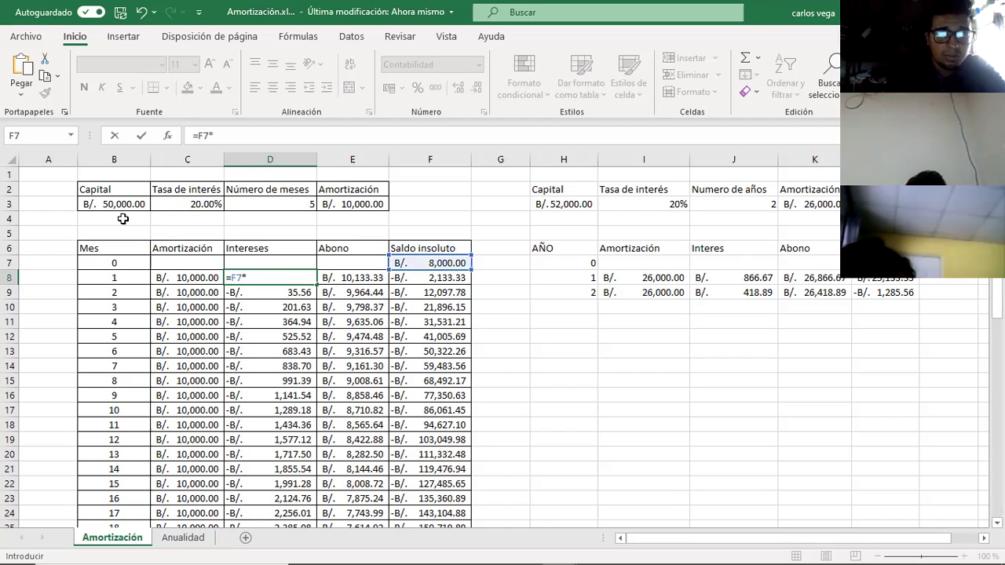
left_click(167, 204)
type("/12")
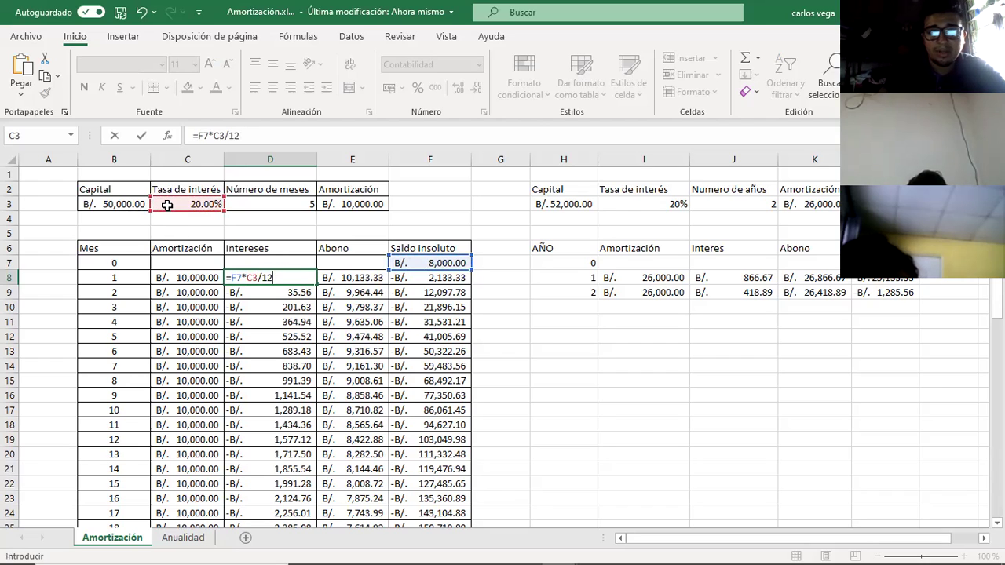
type("*1")
key("Return")
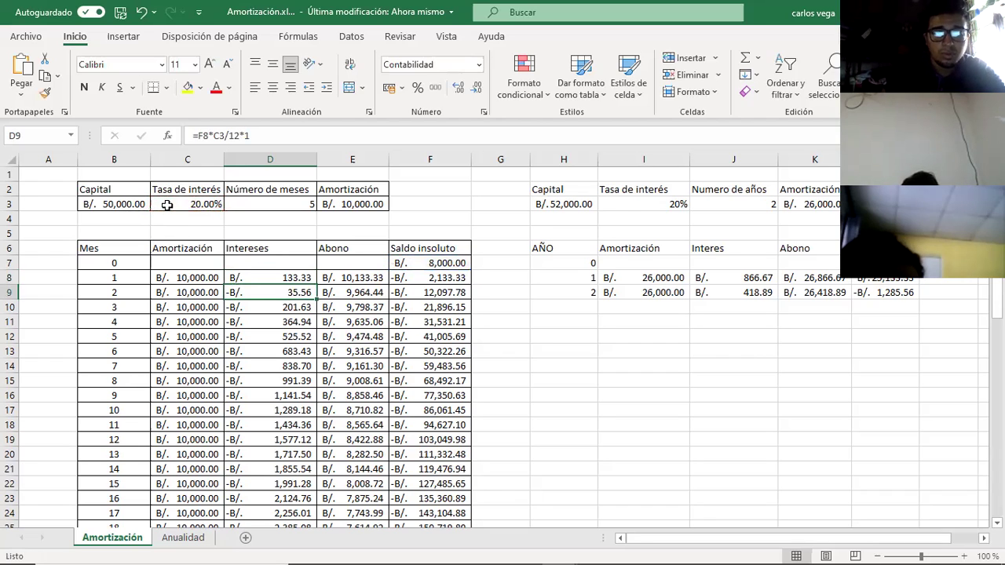
Step: Check the month 1 payment formula in E8 and replace the month 0 outstanding balance in F7 with =B3
double_click(358, 278)
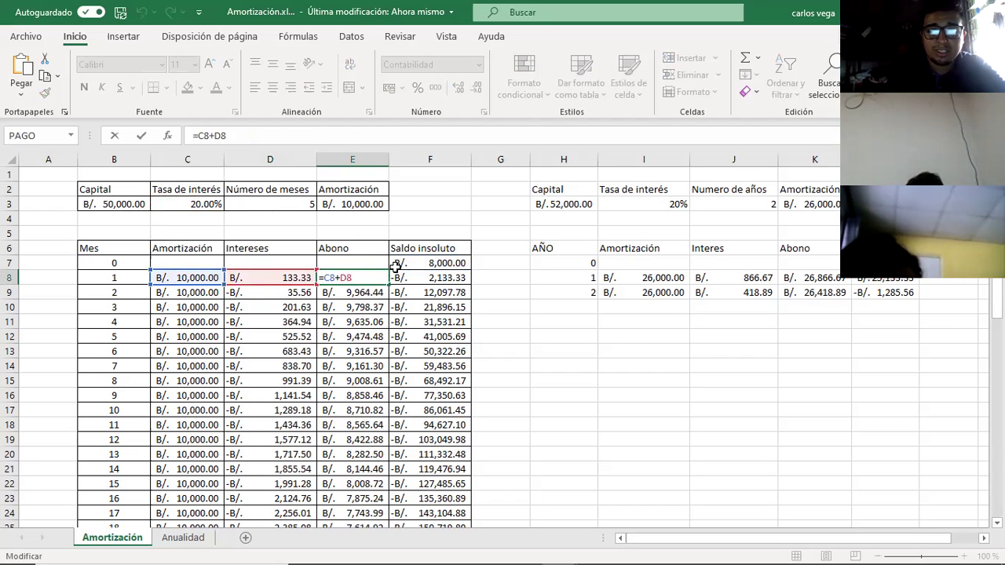
left_click(357, 366)
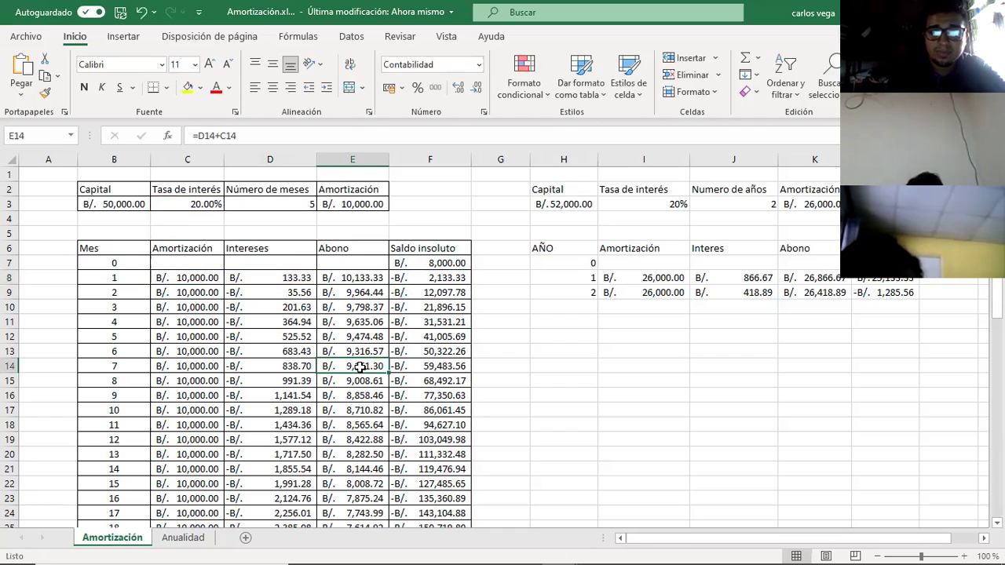
double_click(437, 262)
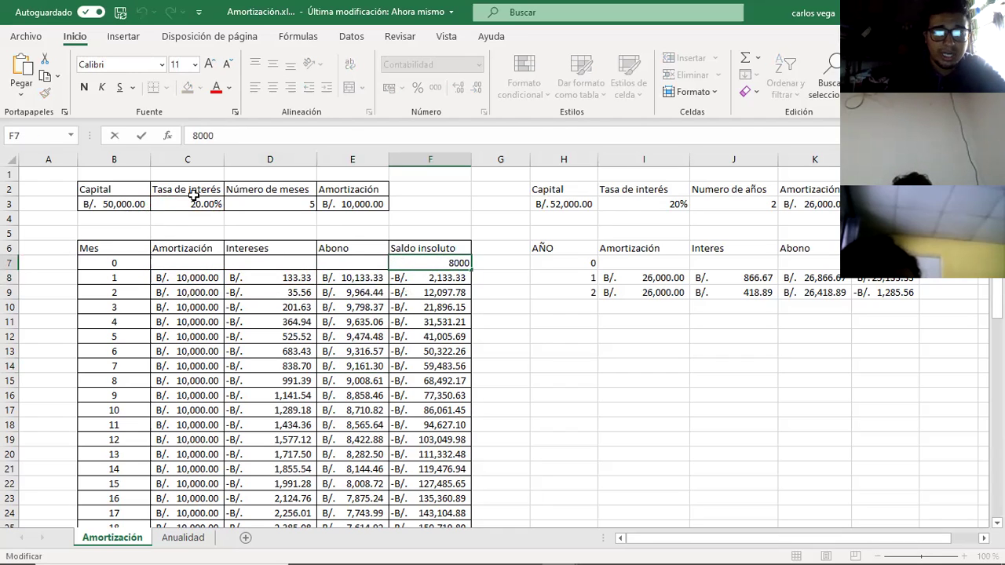
left_click_drag(452, 267, 496, 265)
key("BackSpace")
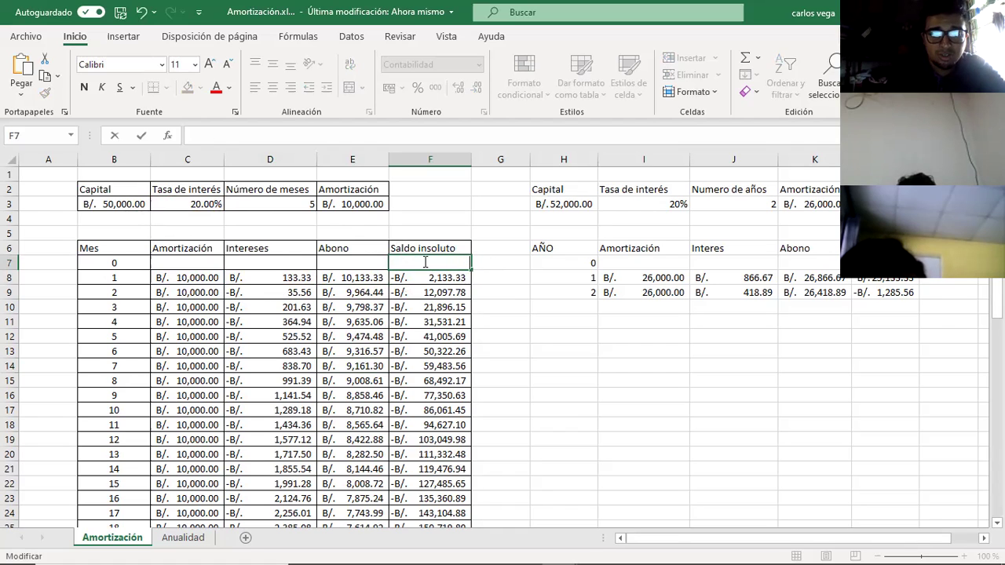
left_click(114, 203)
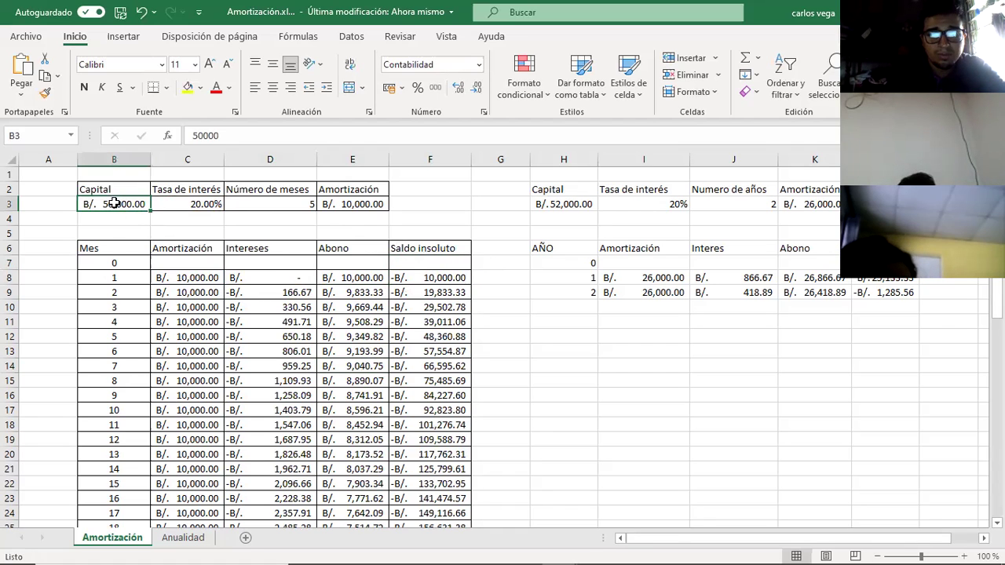
left_click(416, 266)
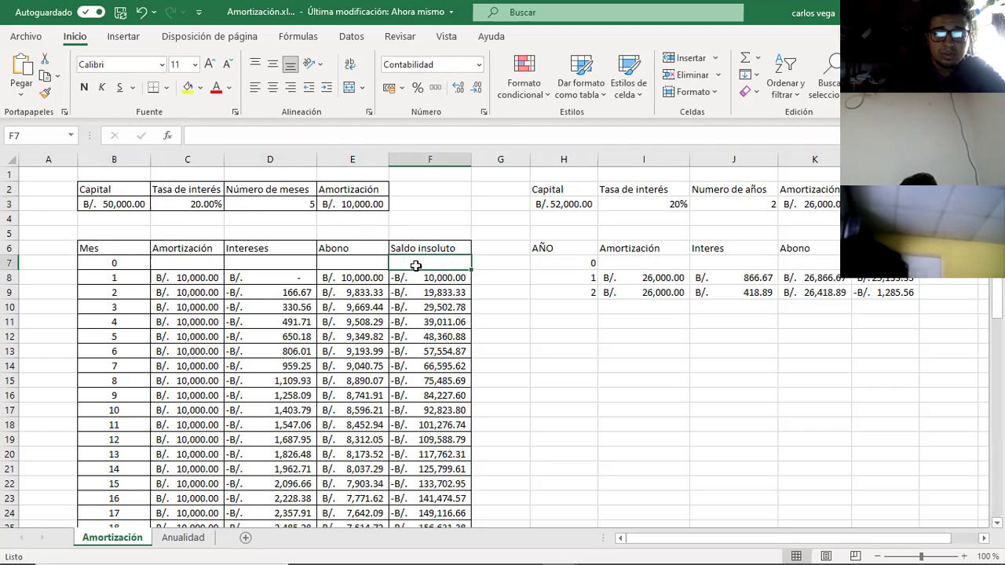
type("=")
left_click(124, 199)
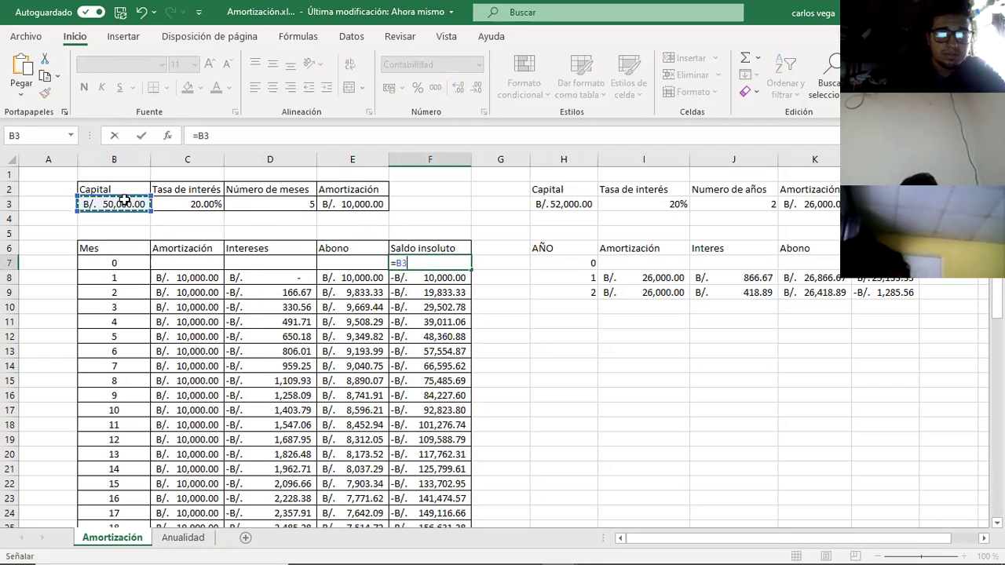
key("Return")
Step: Re-enter the month 1 interest formula in D8, multiplying balance F7 by interest rate C3 and dividing by 12
double_click(282, 278)
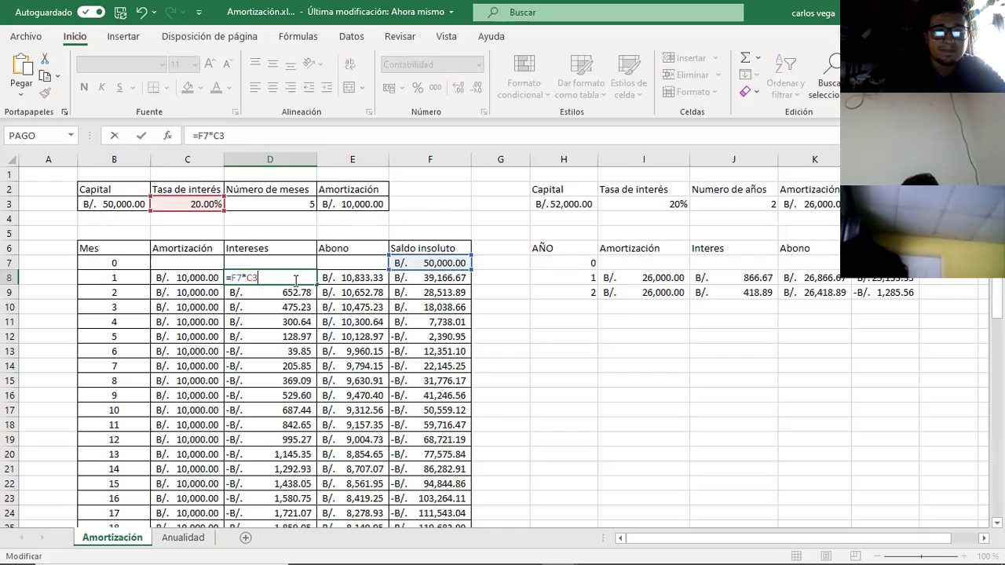
key("BackSpace")
key("BackSpace")
key("BackSpace")
key("BackSpace")
key("BackSpace")
left_click(415, 261)
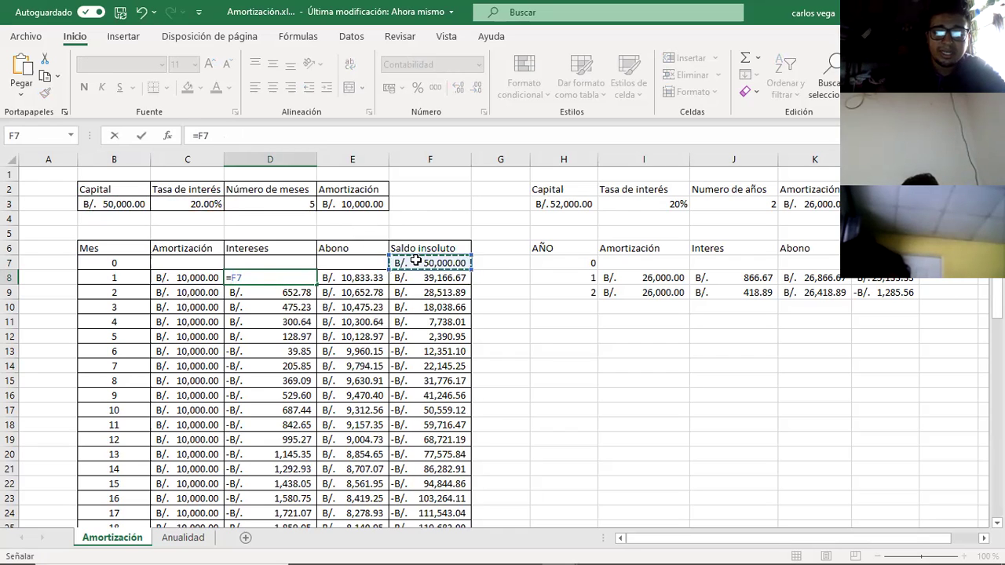
type("*")
left_click(201, 201)
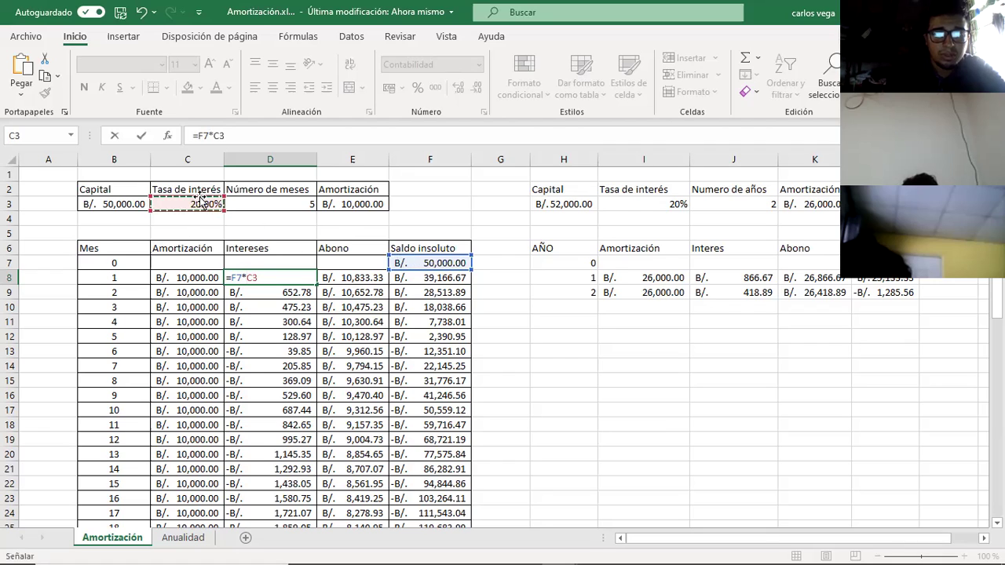
type("/12(")
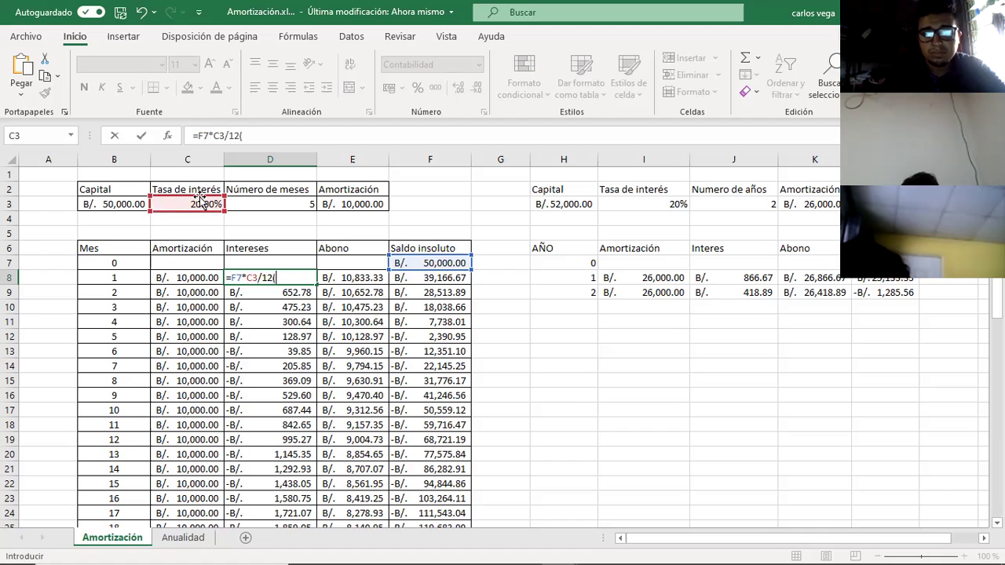
key("Return")
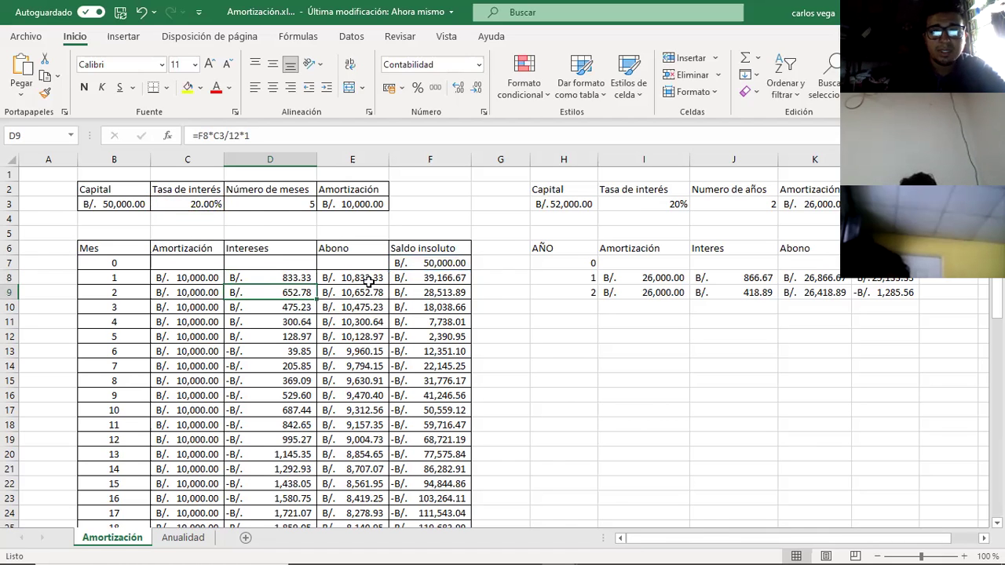
Step: Review the formulas for the month 1 payment and outstanding balance and for the month 2 amortization and interest
left_click(370, 282)
key("ctrl+Down")
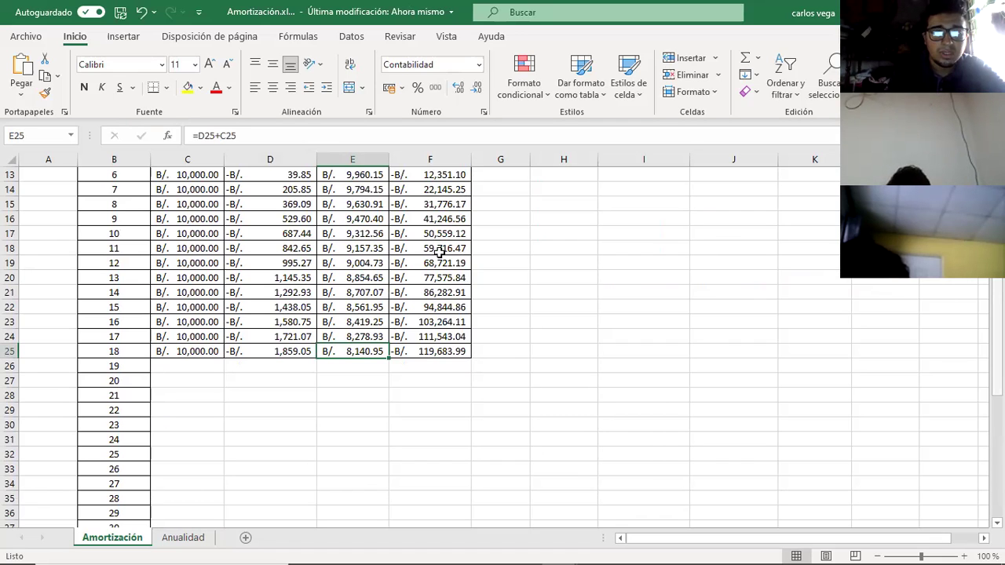
key("ctrl+Up")
key("F2")
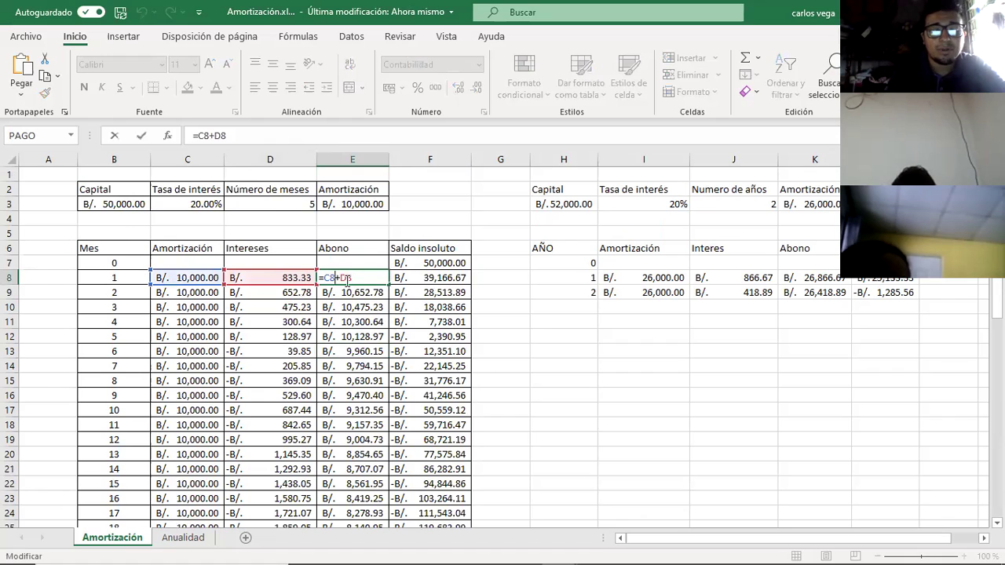
left_click(444, 278)
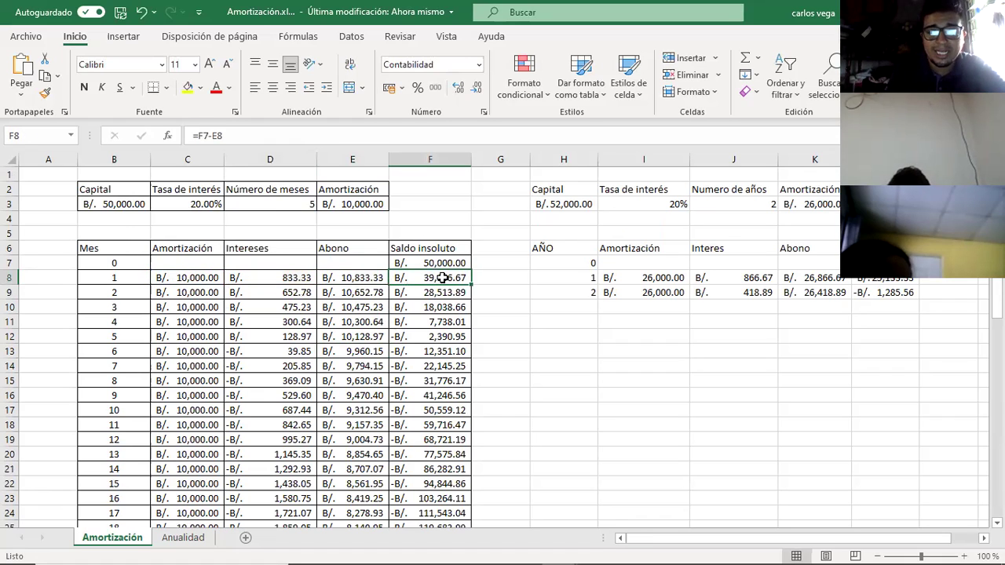
key("F2")
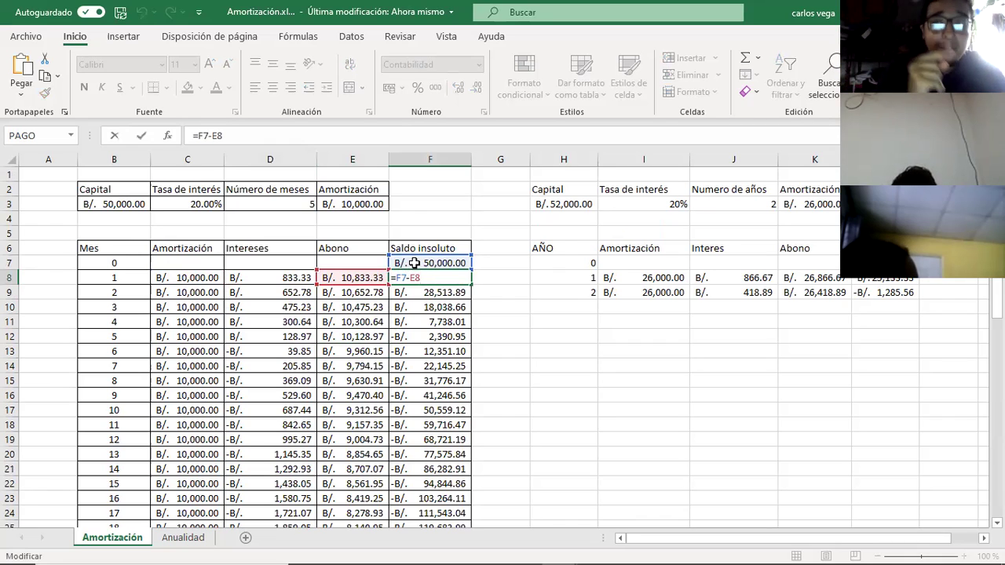
left_click(393, 316)
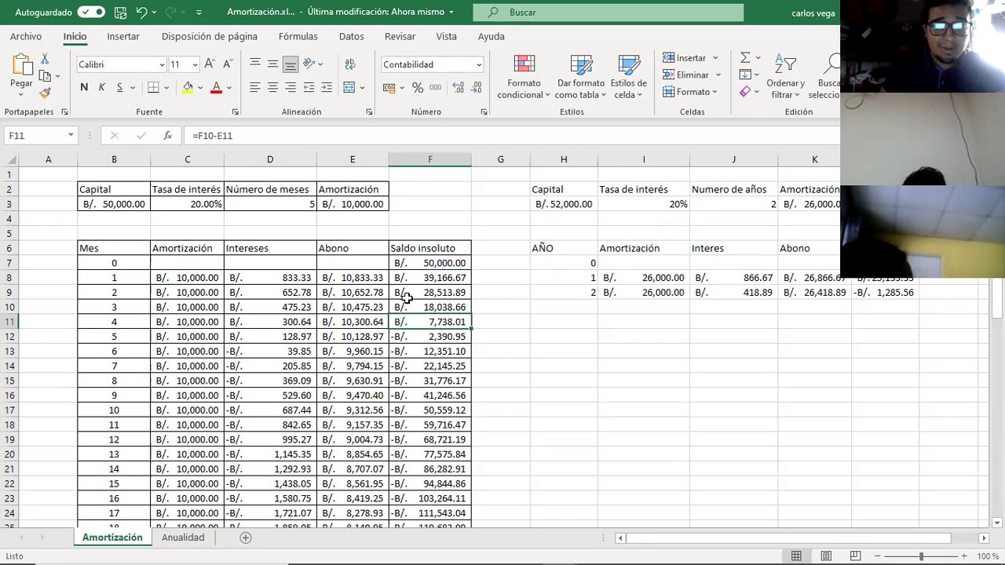
left_click(176, 291)
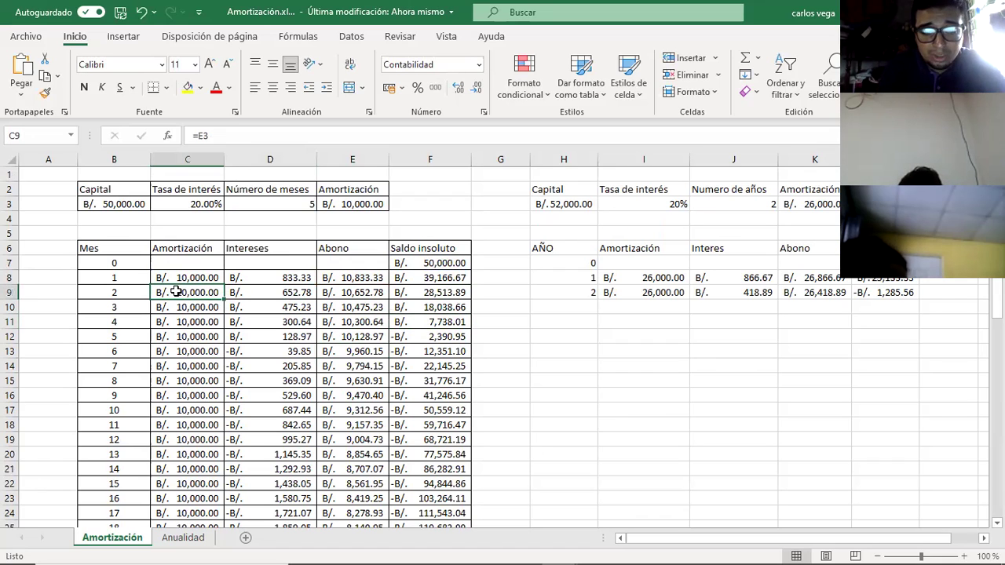
left_click(298, 292)
double_click(297, 292)
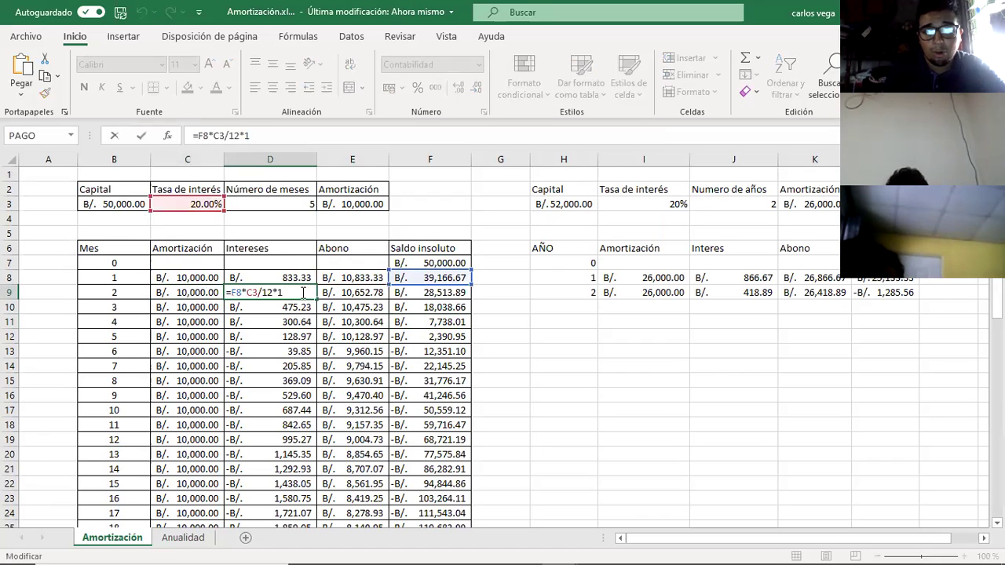
left_click(304, 337)
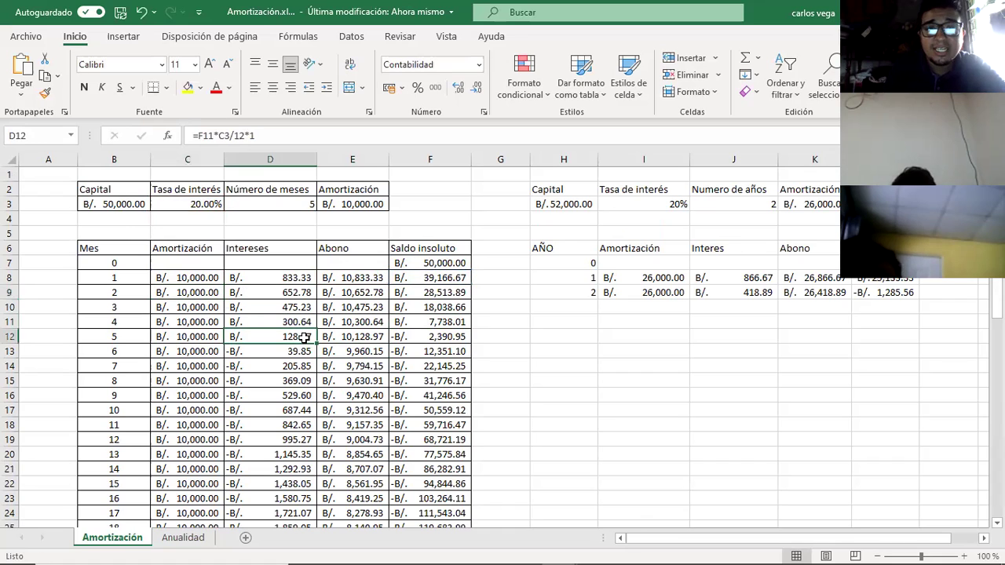
Step: Re-enter the month 2 interest formula in D9 as =F8*C3/12*1
double_click(289, 292)
key("BackSpace")
key("BackSpace")
key("BackSpace")
key("BackSpace")
key("BackSpace")
key("BackSpace")
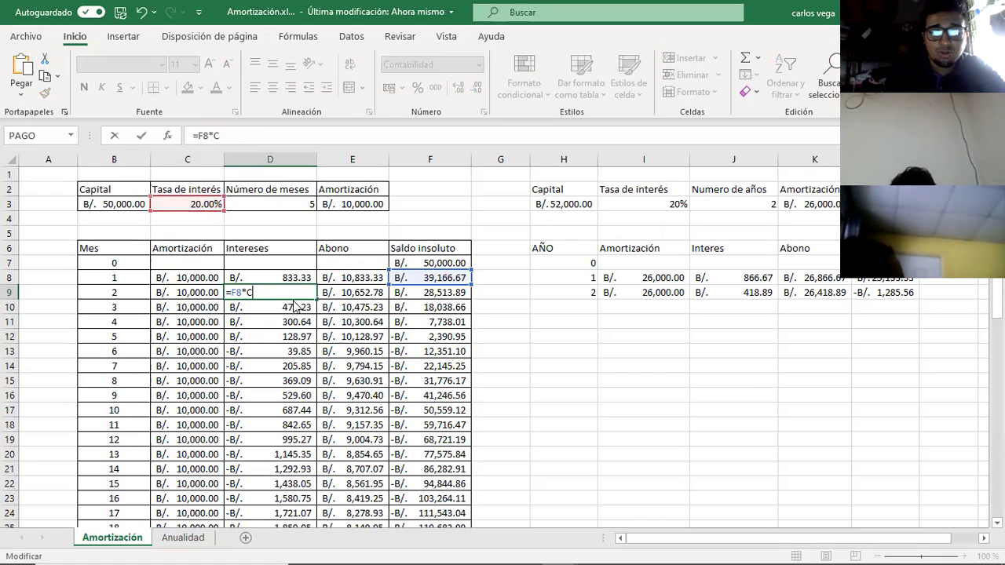
key("BackSpace")
key("BackSpace")
key("BackSpace")
key("BackSpace")
left_click(456, 277)
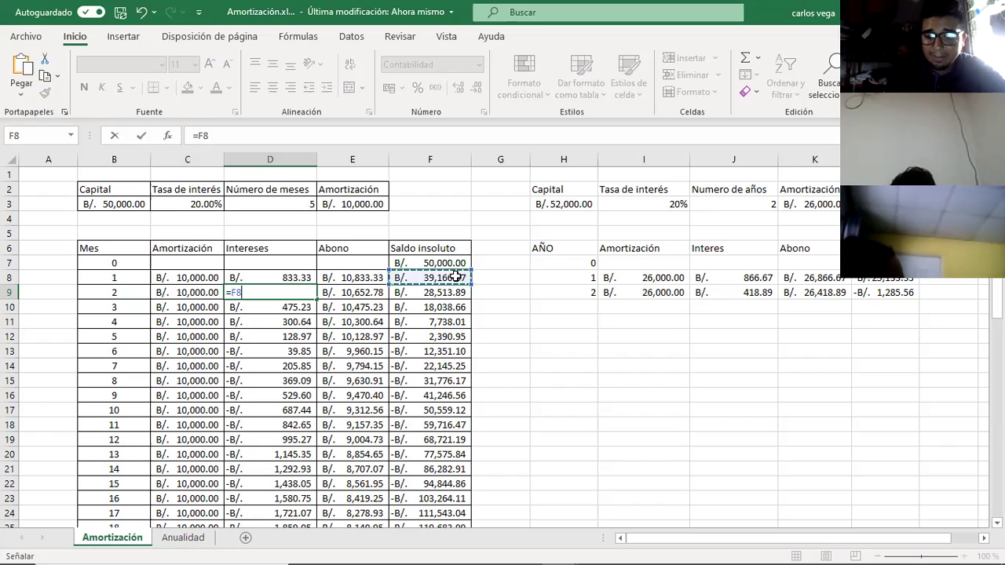
type("*")
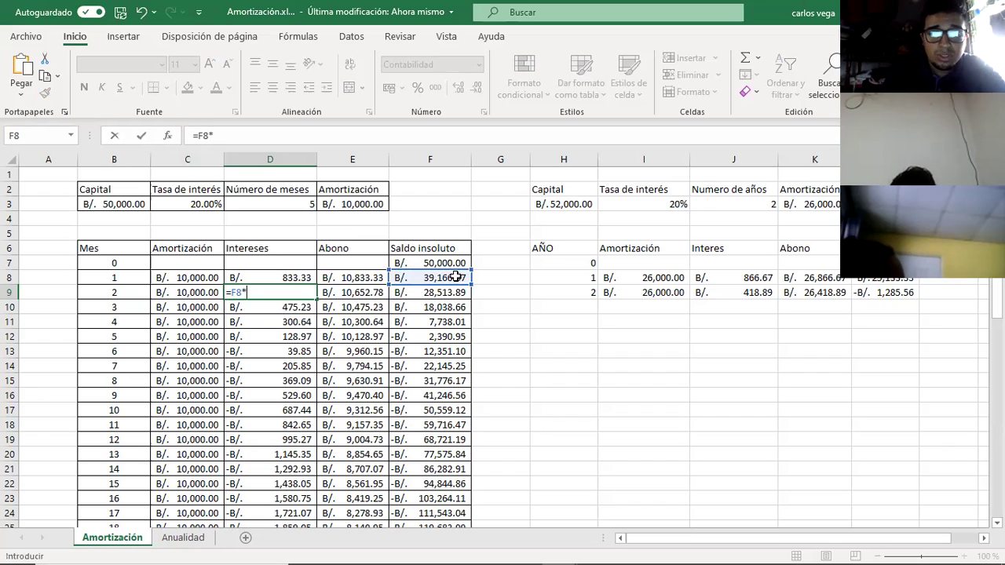
left_click(173, 208)
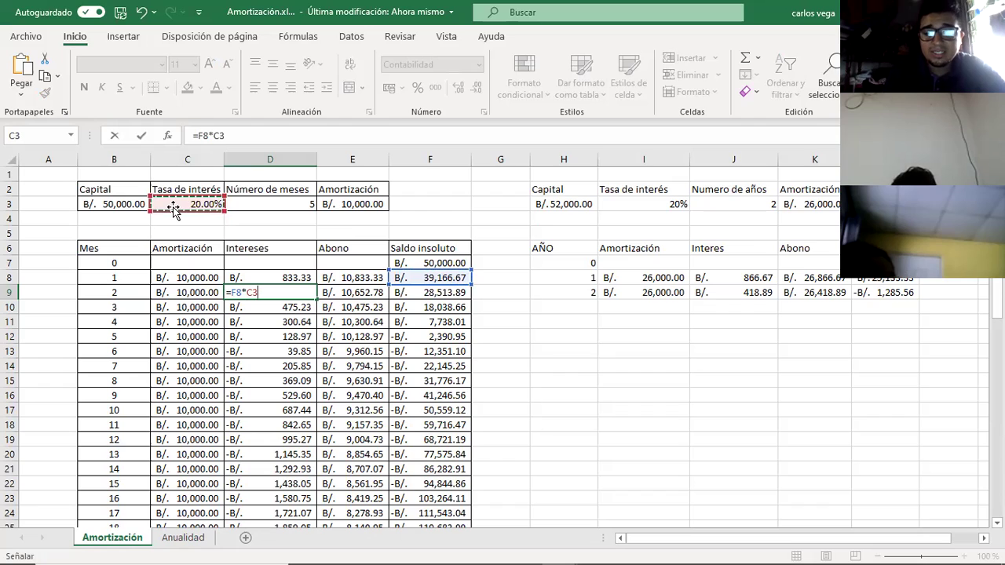
type("/")
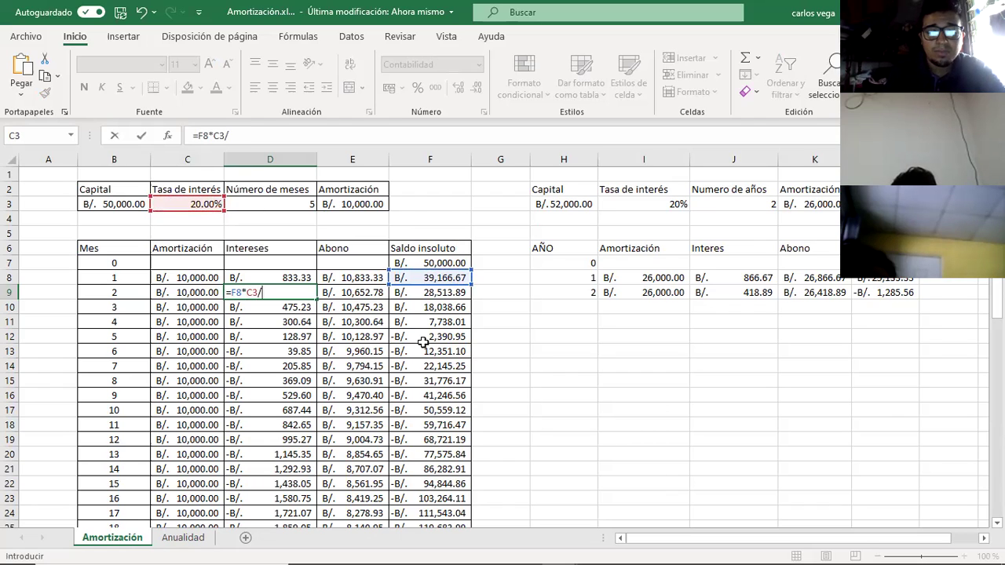
type("12")
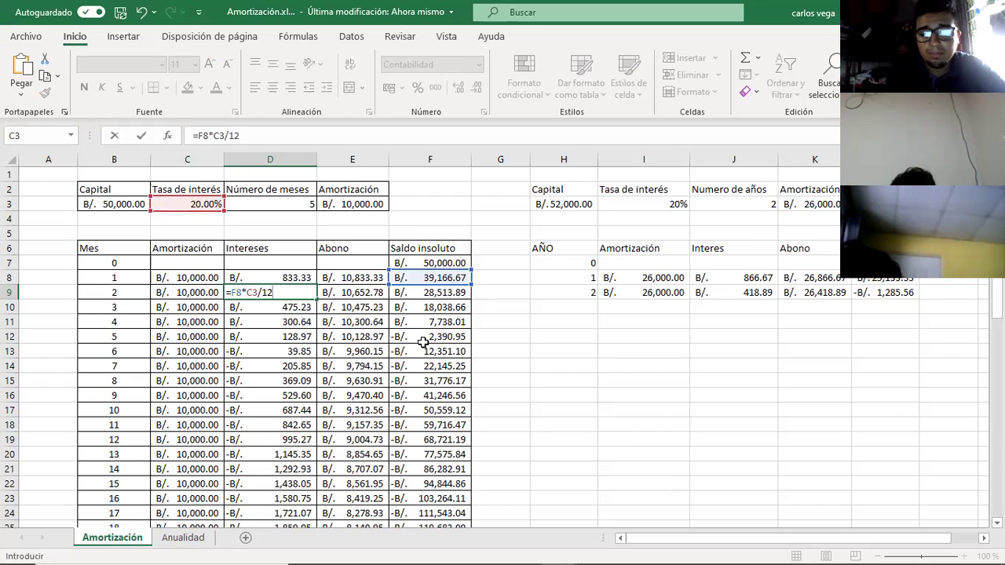
type("*1")
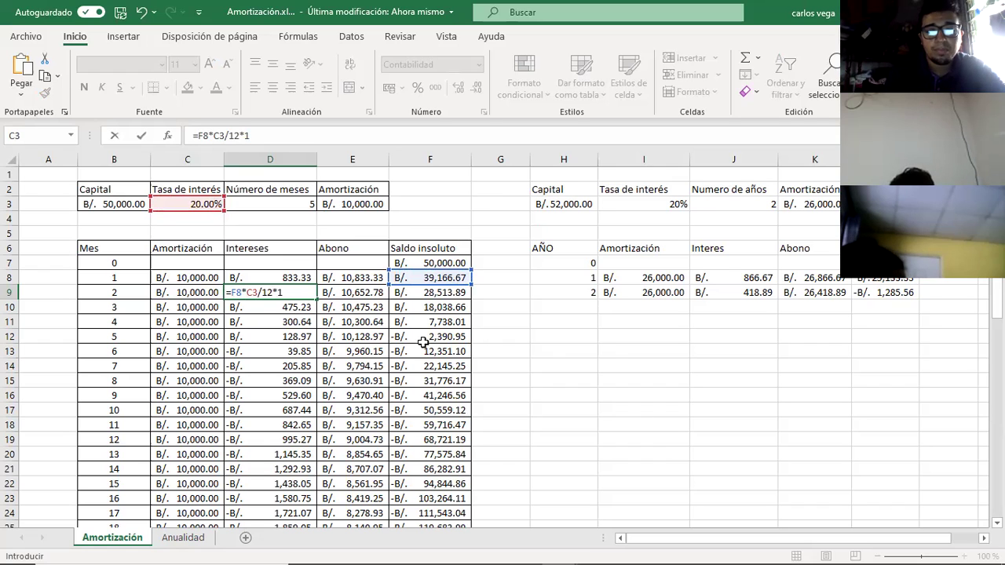
key("Return")
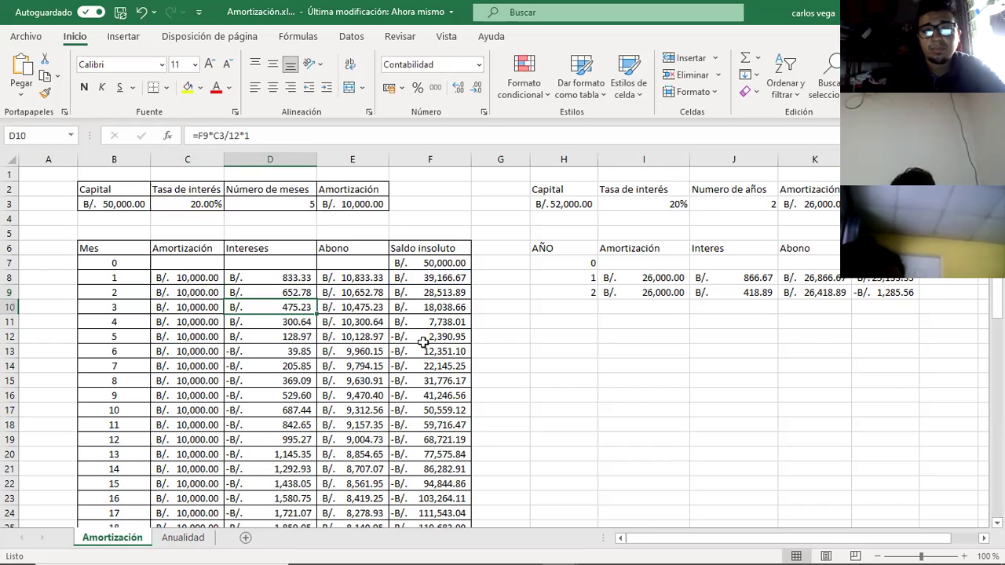
Step: Review the month 2 payment in E9 and the month 2 interest formula in D9
left_click(357, 295)
key("ctrl+Down")
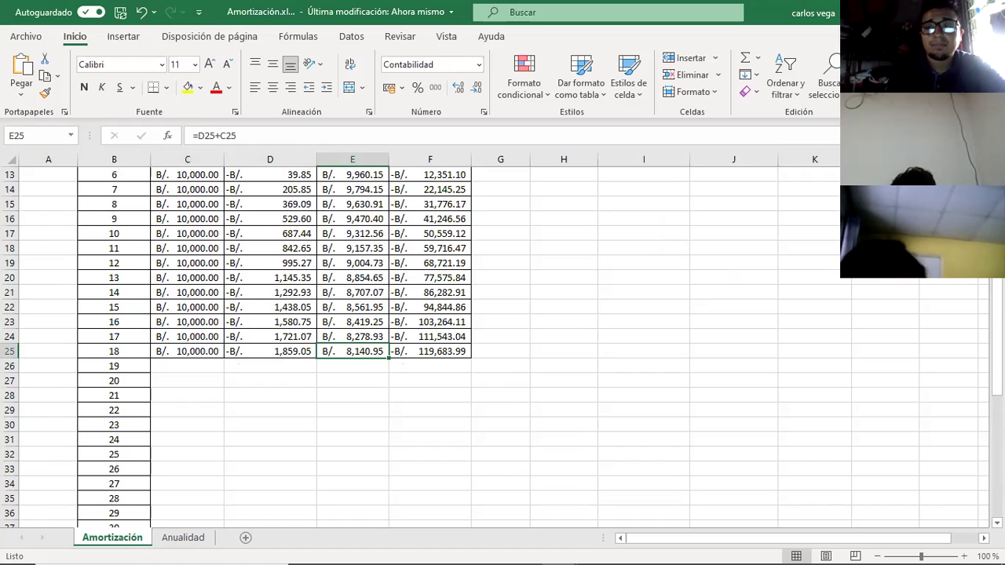
scroll(267, 290, "up", 4)
left_click(267, 290)
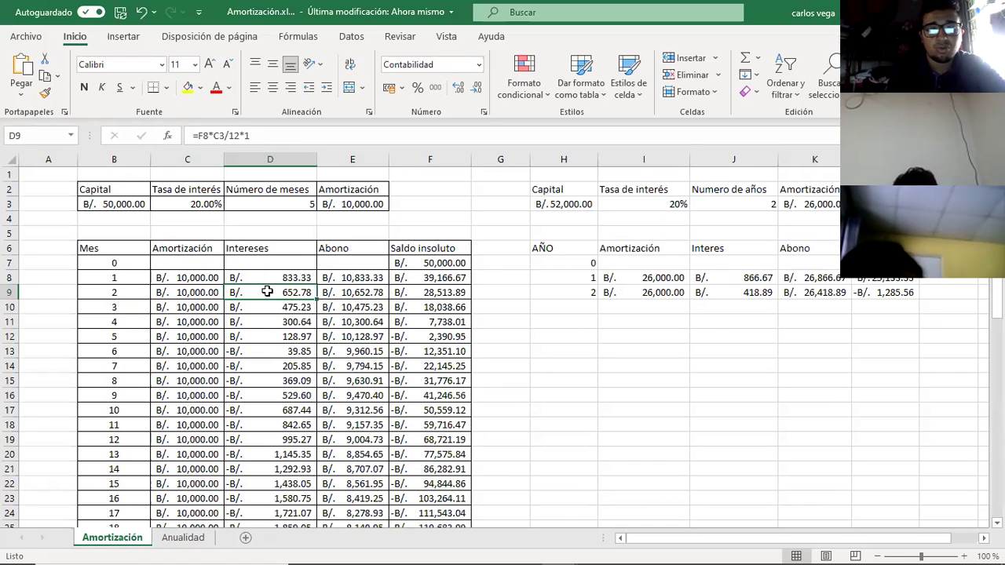
Step: Rebuild the month 2 outstanding balance formula in F9 as =F8-E9
left_click(437, 295)
double_click(437, 295)
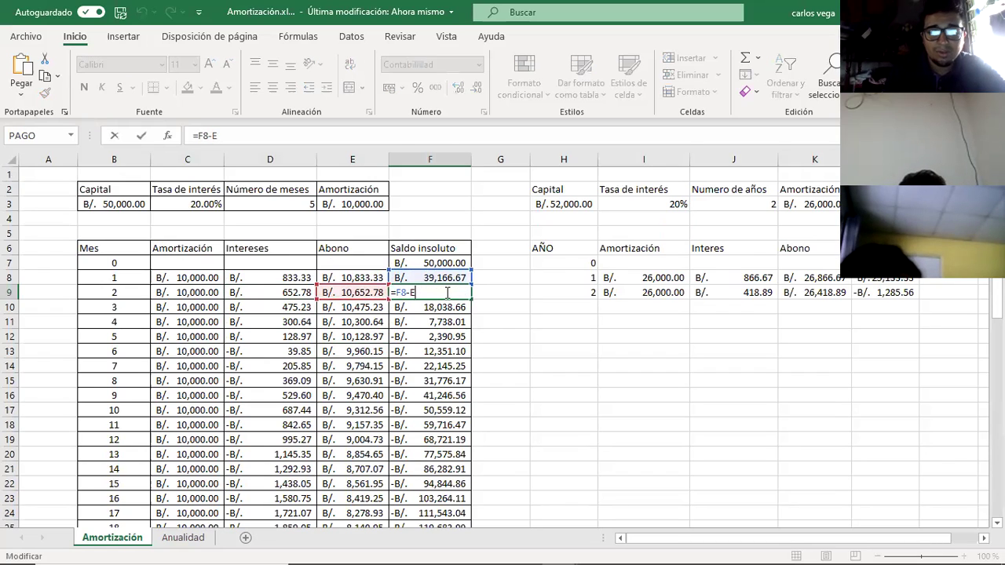
key("BackSpace")
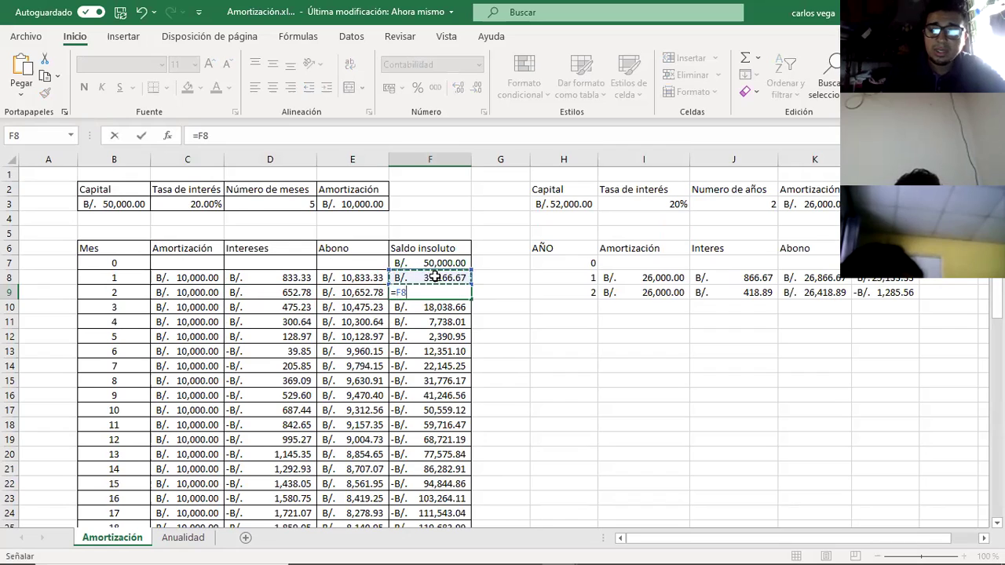
left_click(378, 292)
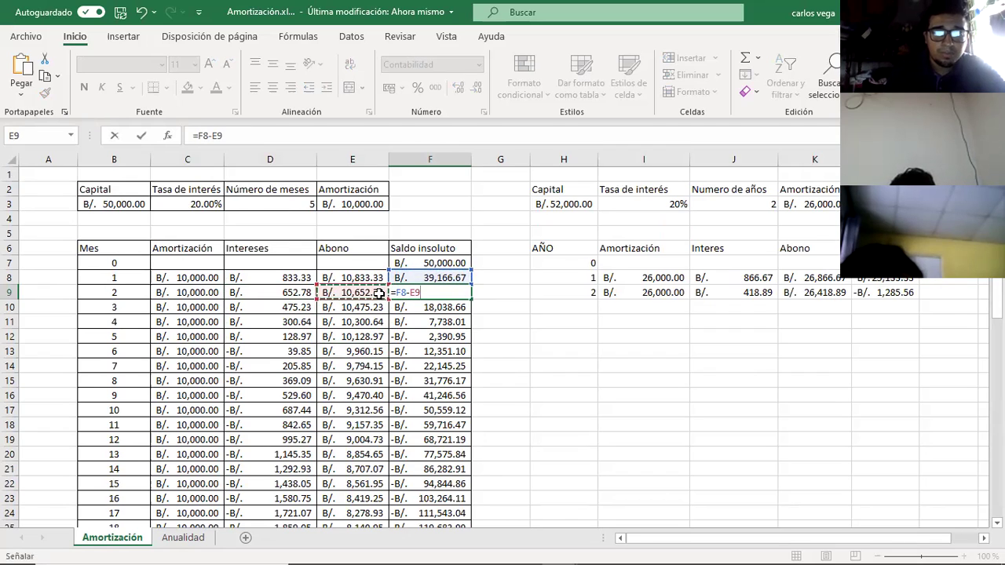
key("Return")
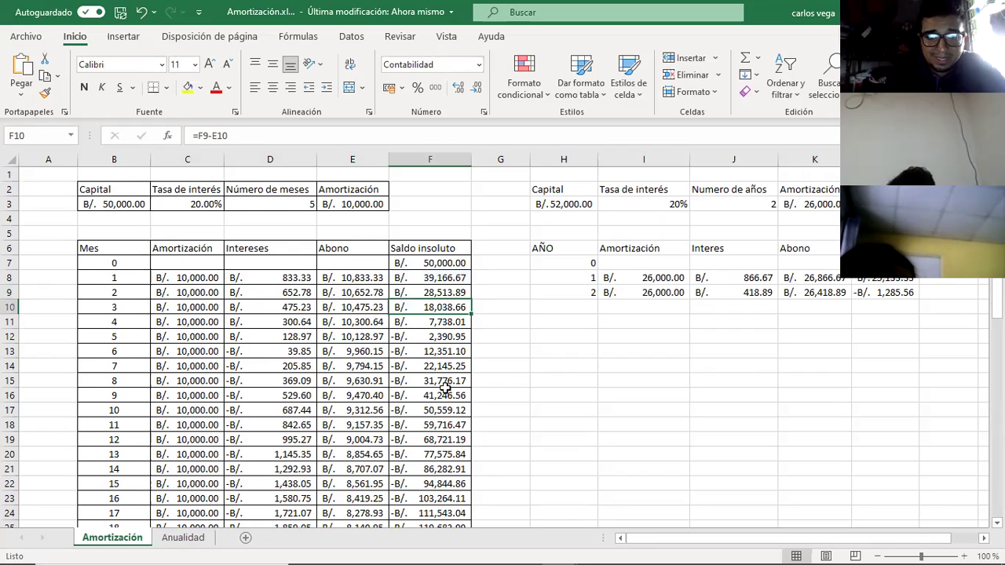
Step: Check the month 5 outstanding balance formula in F12 and save the workbook
left_click(447, 338)
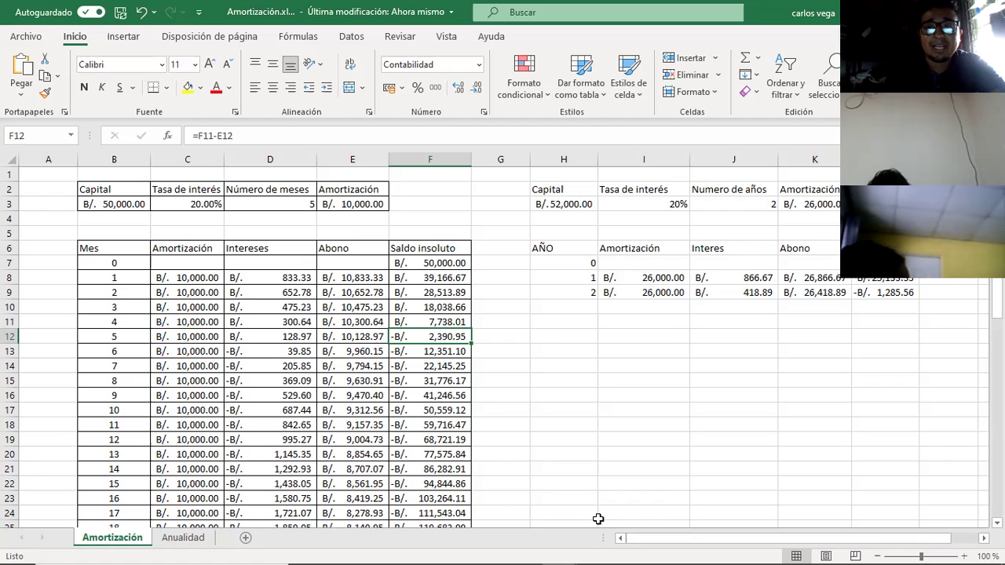
left_click(565, 377)
left_click(571, 338)
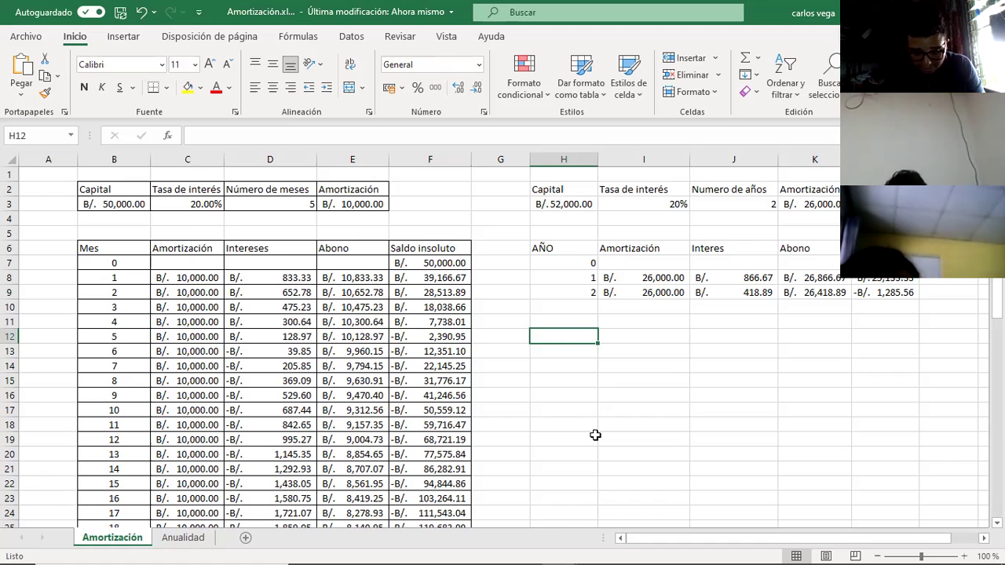
key("ctrl+s")
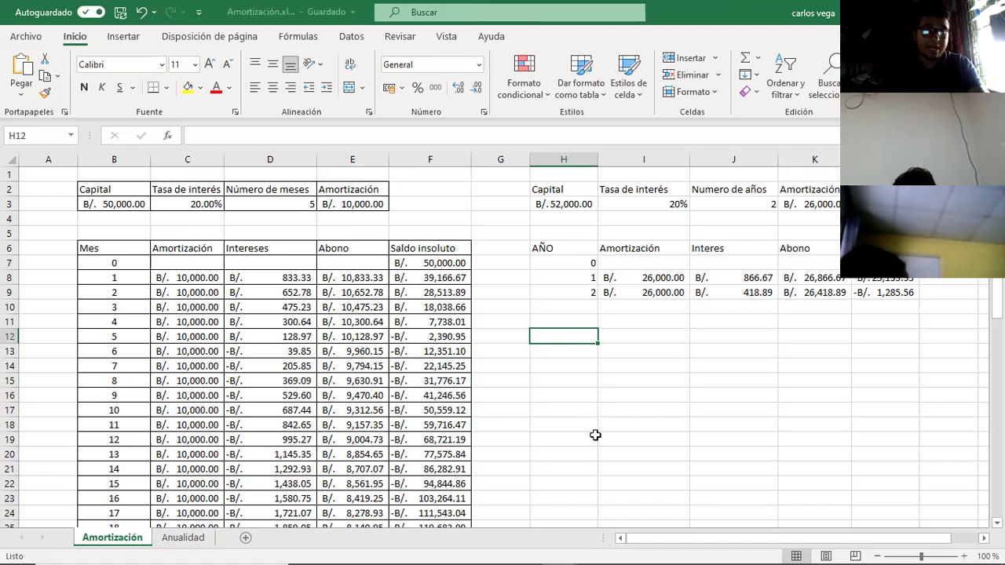
Step: Switch to the Anualidad sheet and enter the heading Capital in B2
left_click(188, 540)
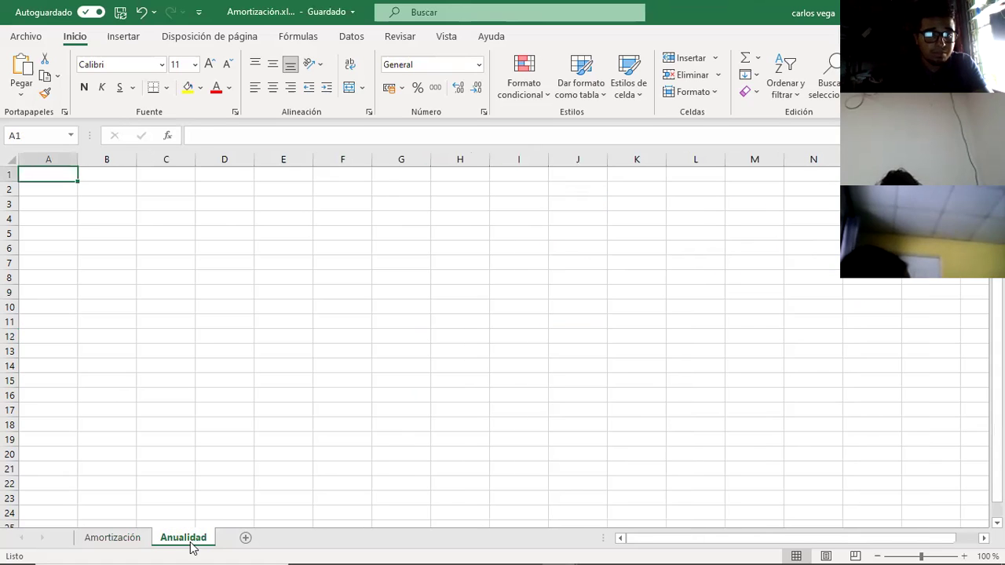
left_click(59, 189)
left_click(91, 191)
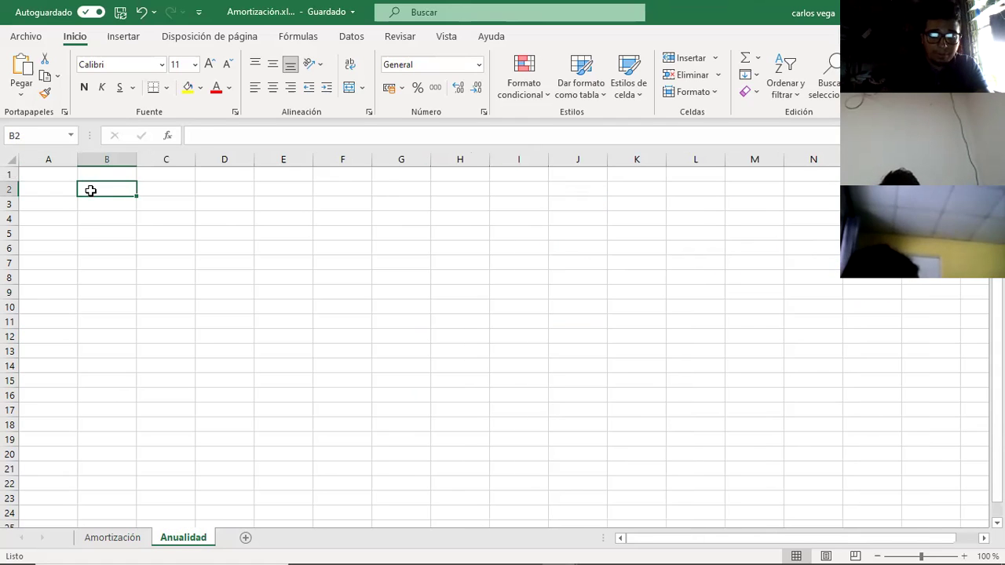
type("Capital")
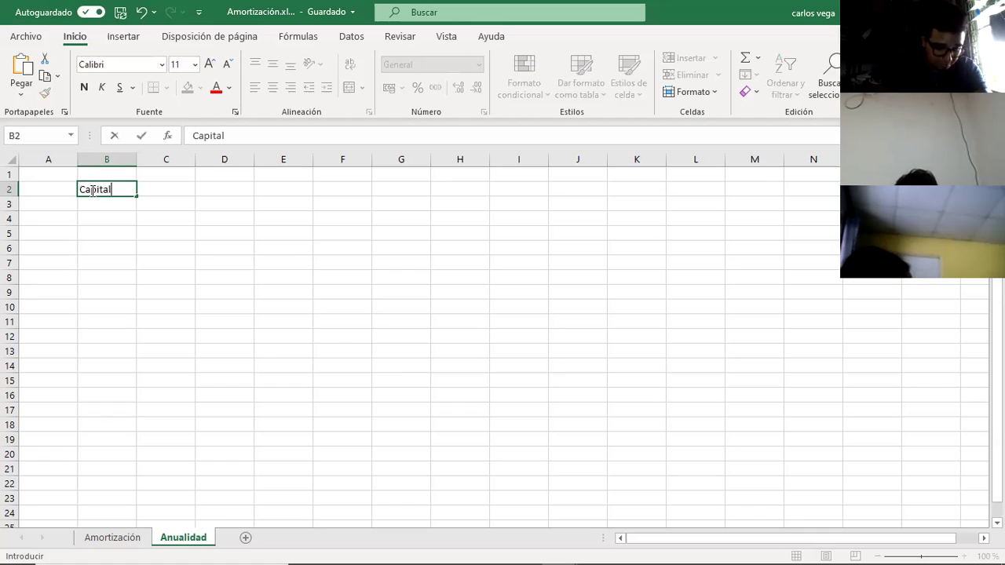
key("Tab")
Step: Enter the heading Tasa de interés in C2 and widen column C to fit it
type("Tasa")
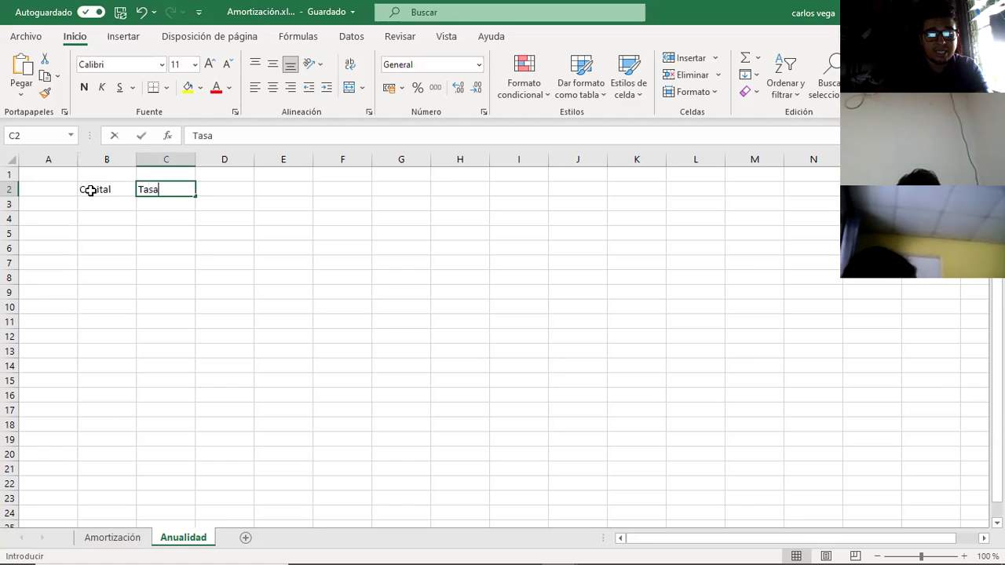
type(" de inter")
key("BackSpace")
key("BackSpace")
type("ere")
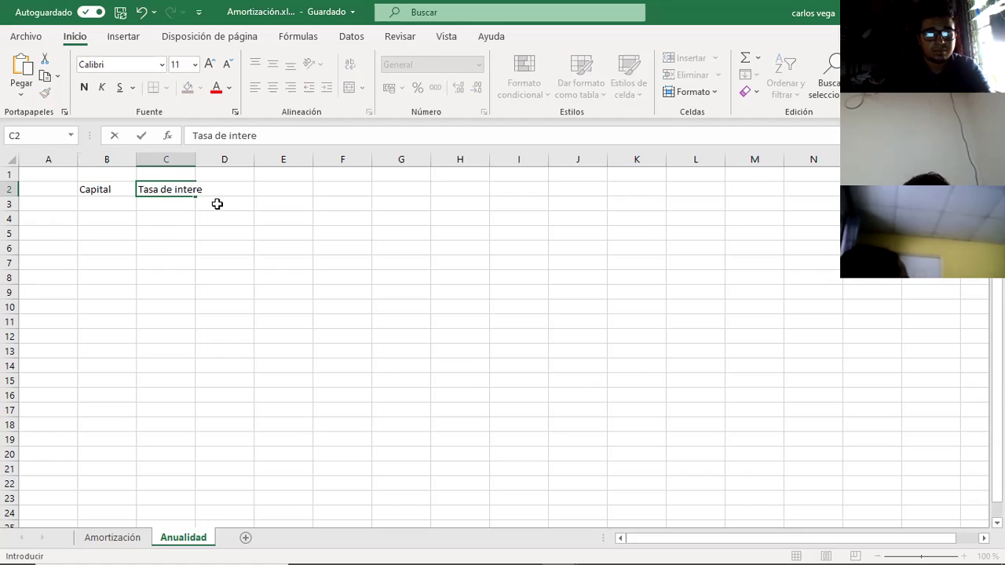
type("s")
key("BackSpace")
key("BackSpace")
type("é")
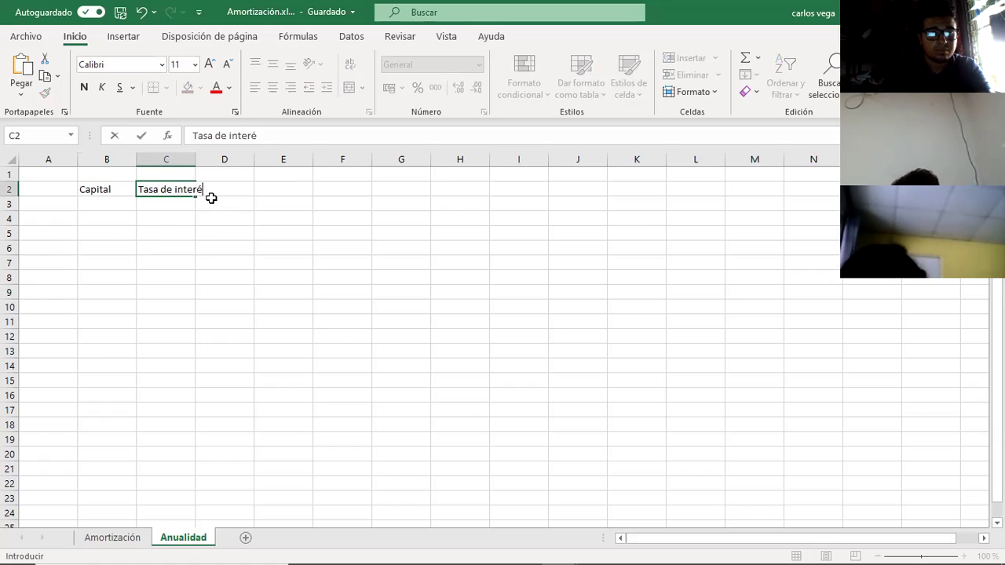
type("s")
left_click(220, 228)
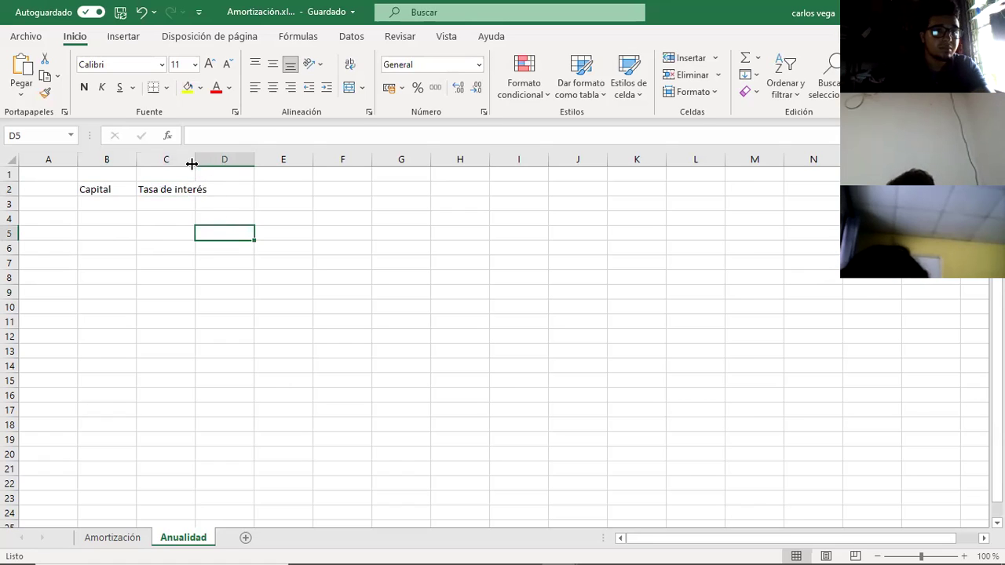
left_click_drag(191, 161, 205, 161)
Step: Add the headings Número de pagos in D2 and Pagos in E2, widening column D to fit its heading
left_click(235, 184)
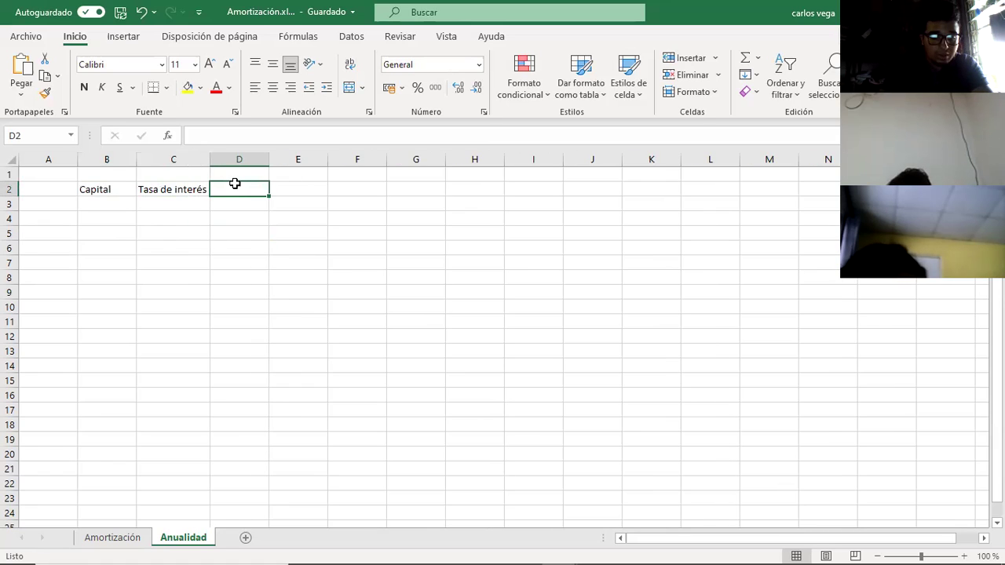
type("Número de oagos")
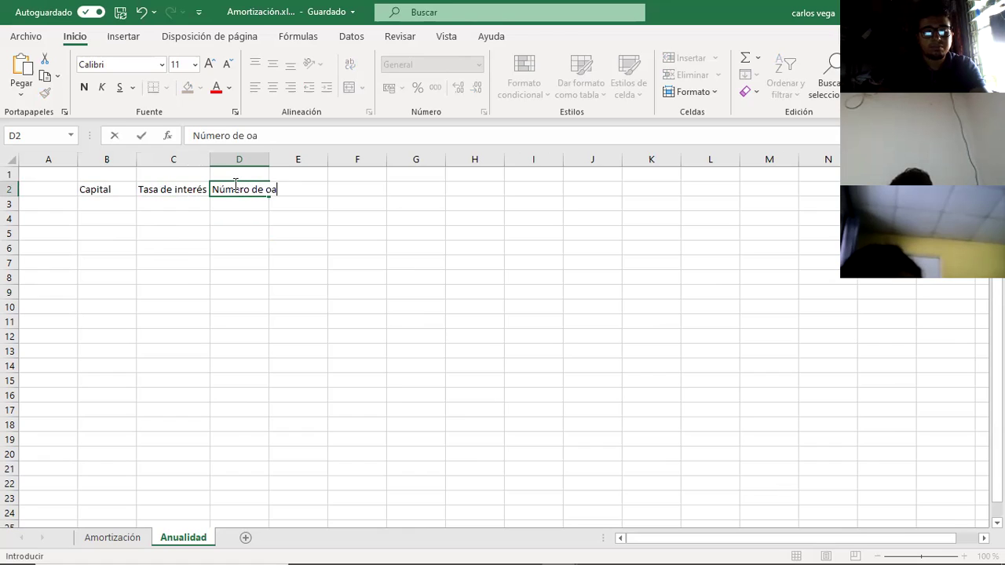
left_click(269, 190)
key("BackSpace")
type("pagos")
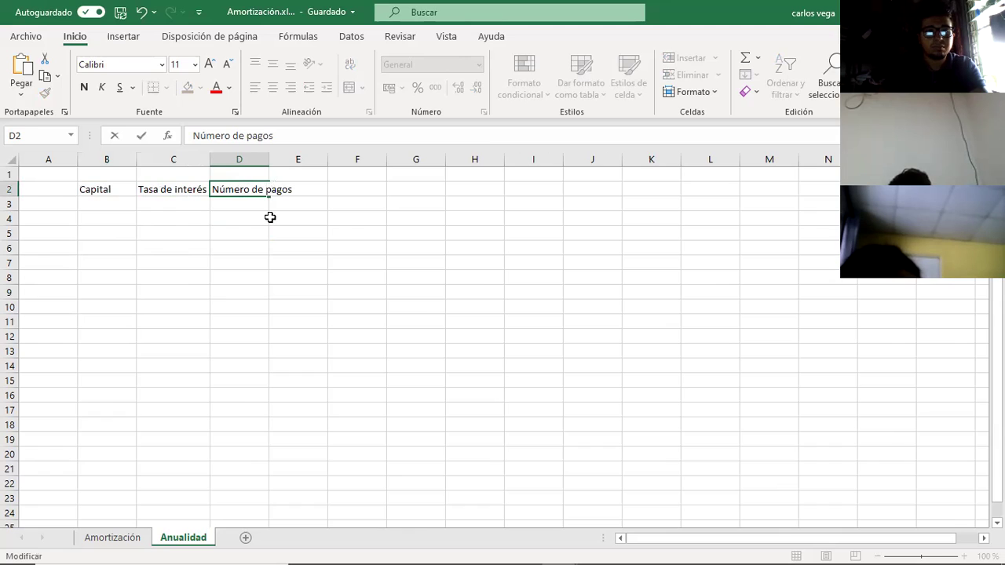
left_click(270, 217)
left_click_drag(269, 160, 308, 162)
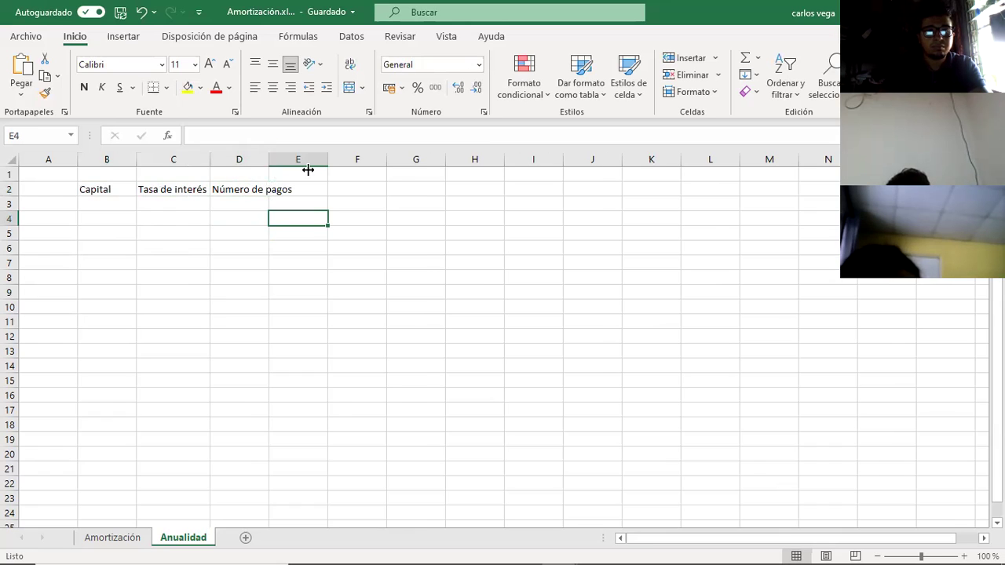
left_click(335, 194)
type("Pagos")
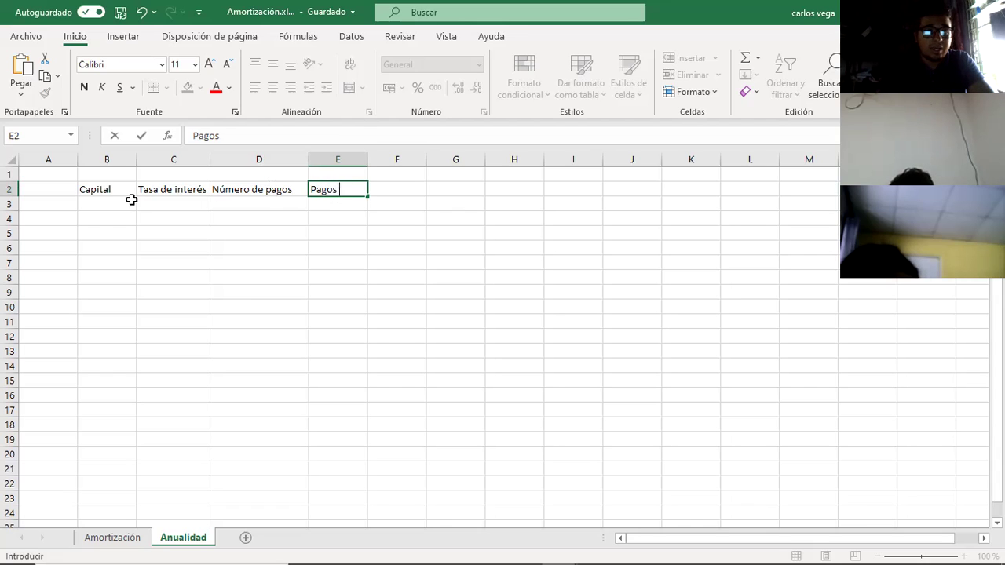
Step: Enter a capital of 30000 in B3 and apply the balboa (B/.) accounting format to it
left_click(124, 200)
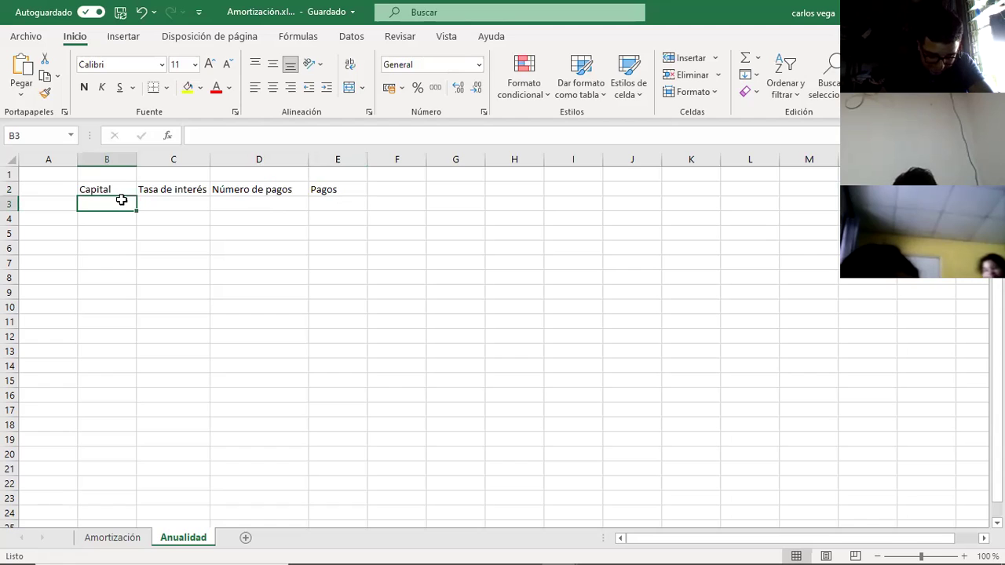
type("30000")
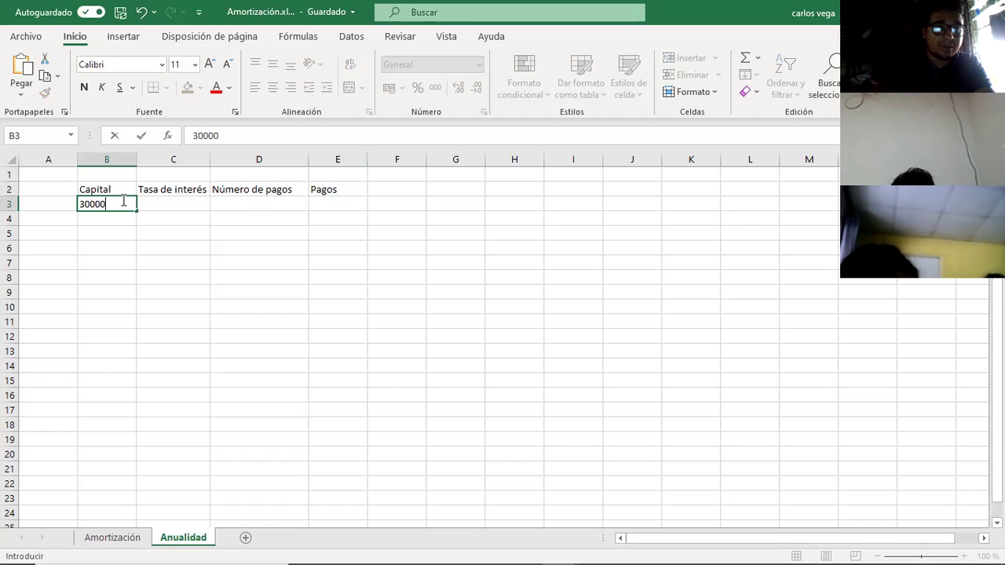
left_click(162, 238)
left_click(118, 204)
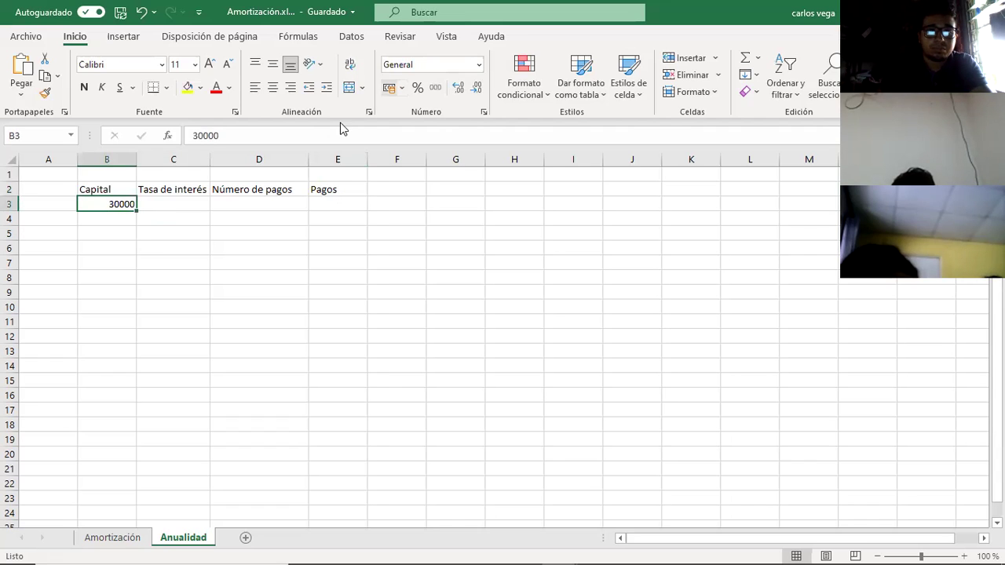
left_click(389, 87)
Step: Enter an interest rate of 15% in C3 and 25 as the number of payments in D3
left_click(201, 206)
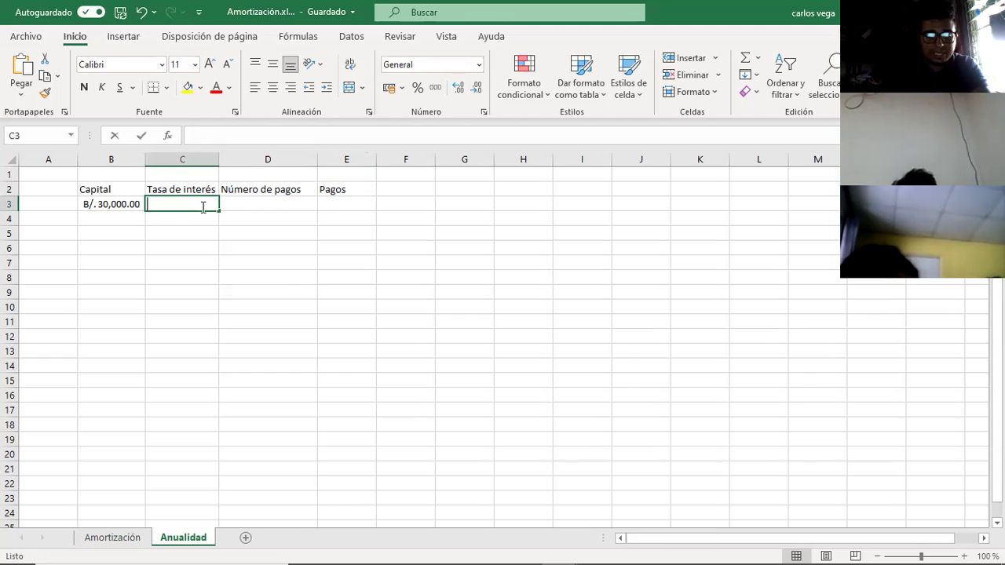
type("15")
left_click(257, 202)
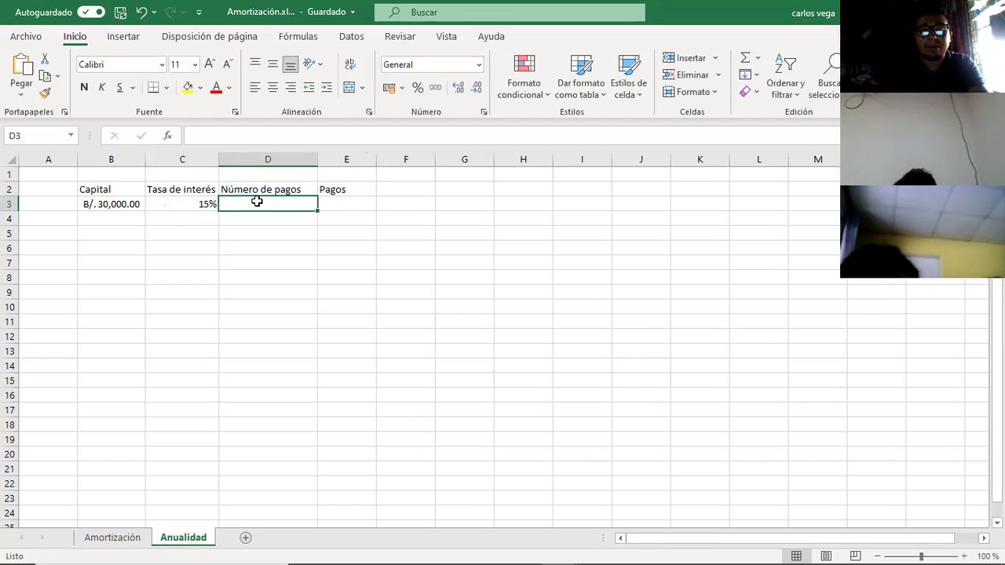
type("25")
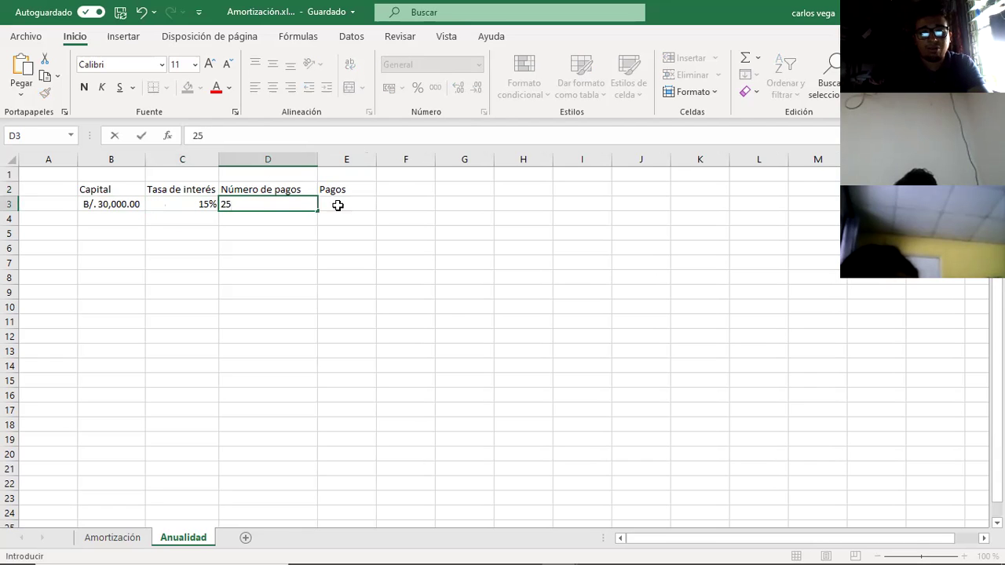
Step: Widen column E and extend its heading in E2 to Pagos mesuales
left_click(338, 205)
left_click_drag(380, 161, 398, 160)
double_click(377, 190)
type("mesuales")
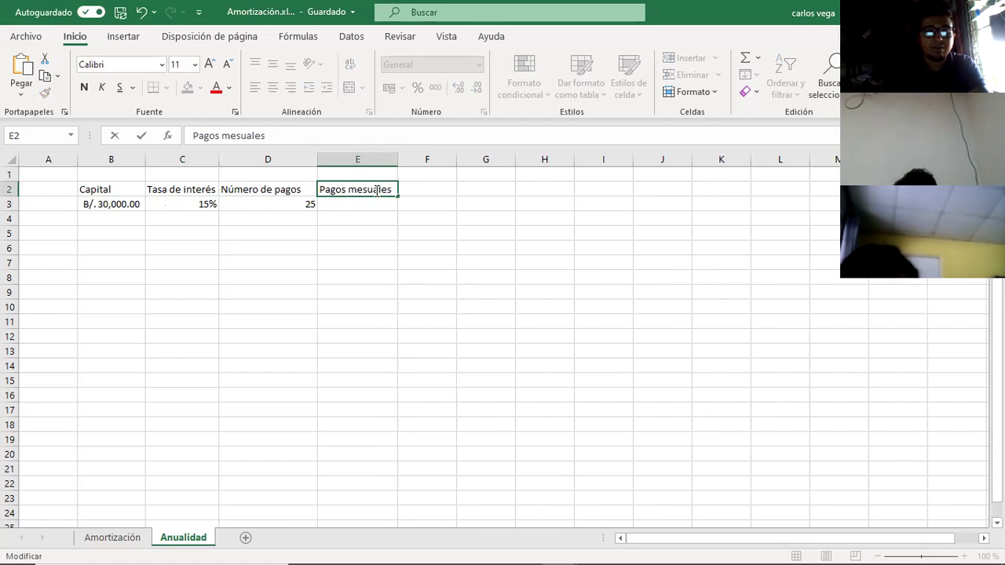
Step: Insert the PAGO function in E3 with C3 as the rate (Tasa) and D3 as the number of periods (Nper)
left_click(383, 204)
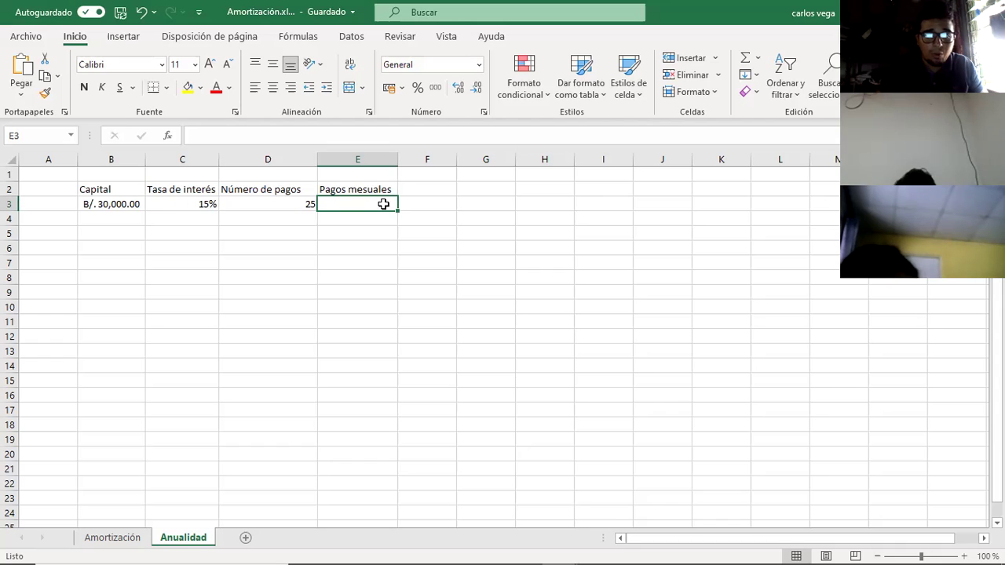
left_click(193, 135)
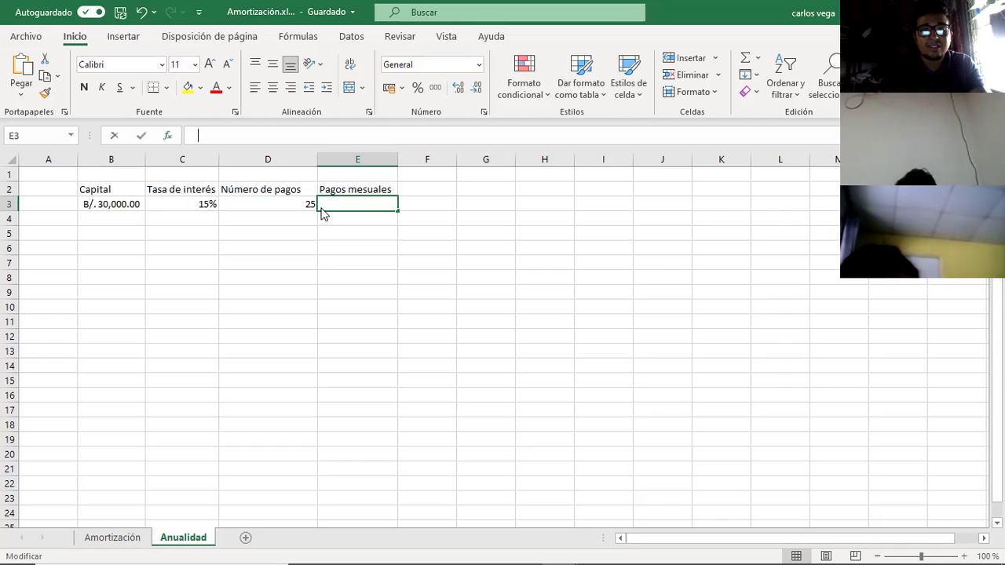
key("shift+F3")
left_click(500, 311)
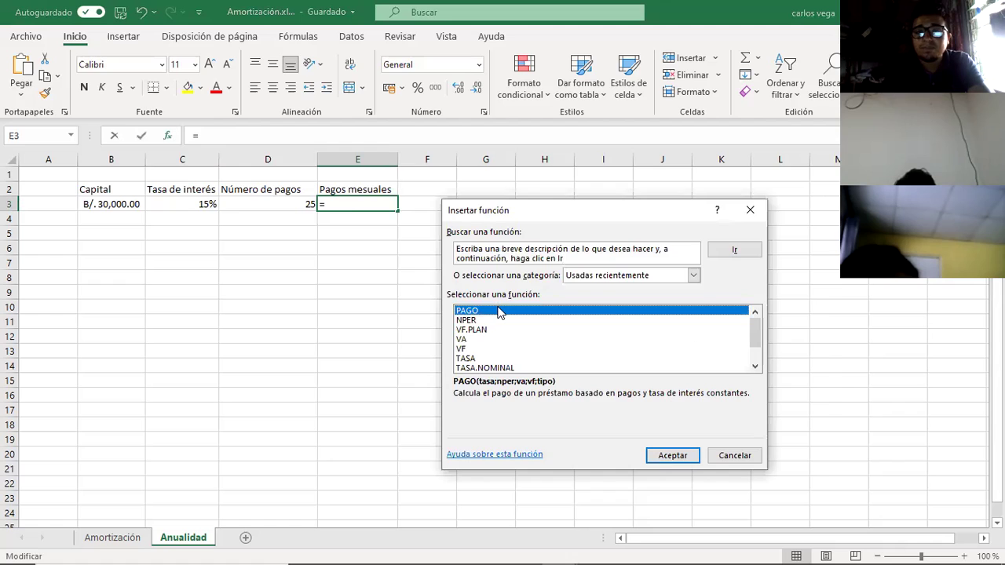
double_click(500, 311)
left_click(208, 204)
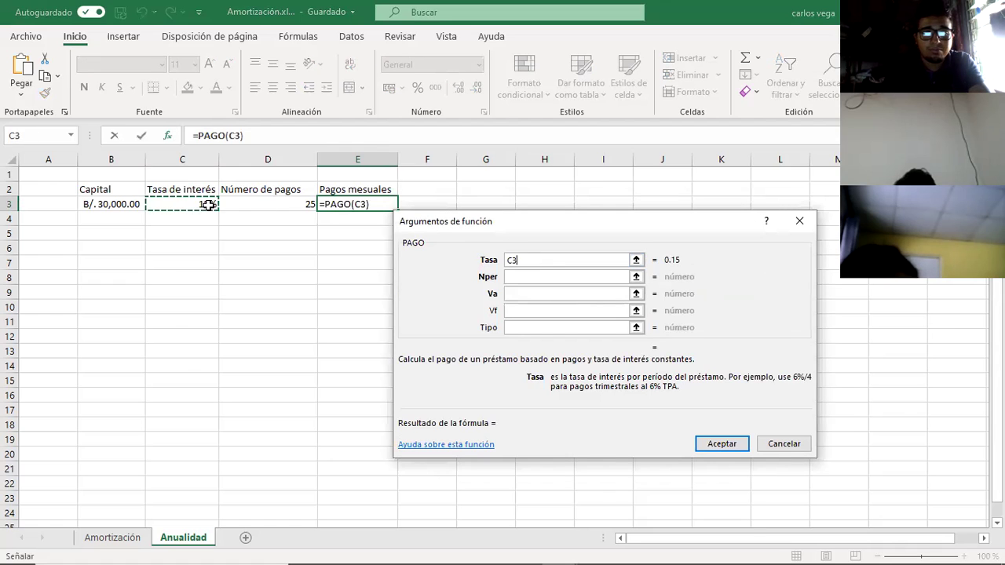
left_click(524, 277)
left_click(290, 204)
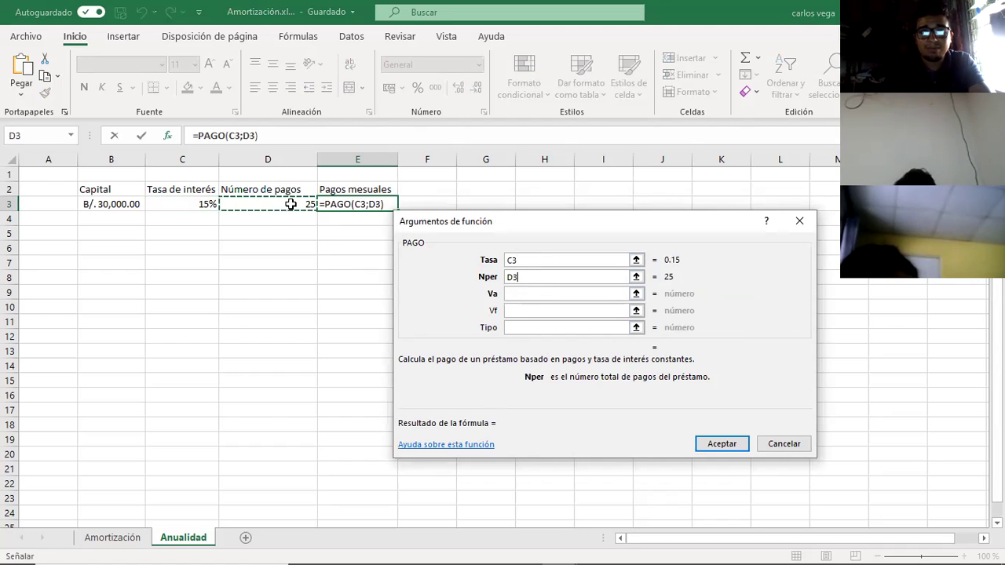
Step: Complete the PAGO function with -B3 as the present value (Va) and 0 as Tipo
left_click(532, 293)
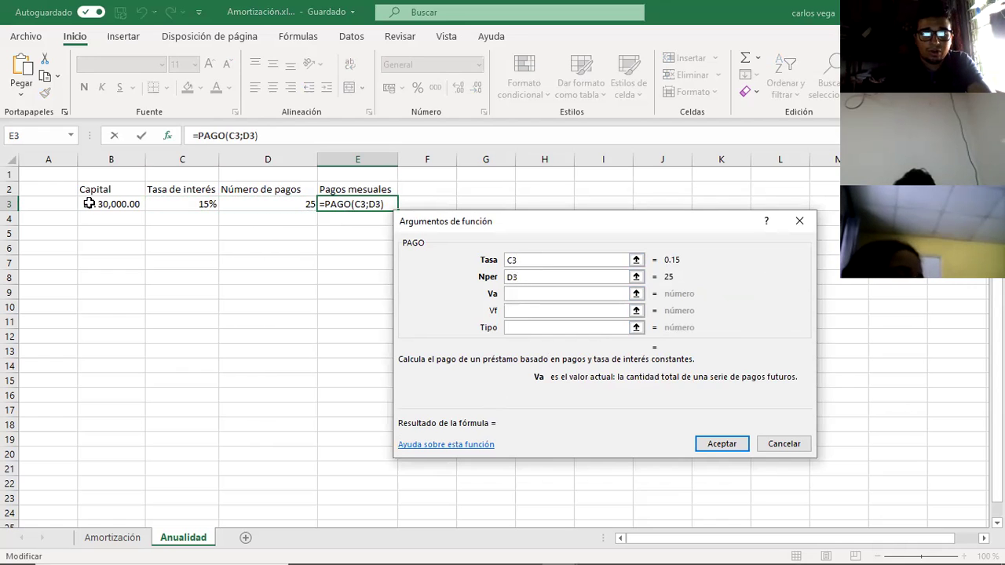
left_click(128, 202)
left_click(579, 328)
type("0")
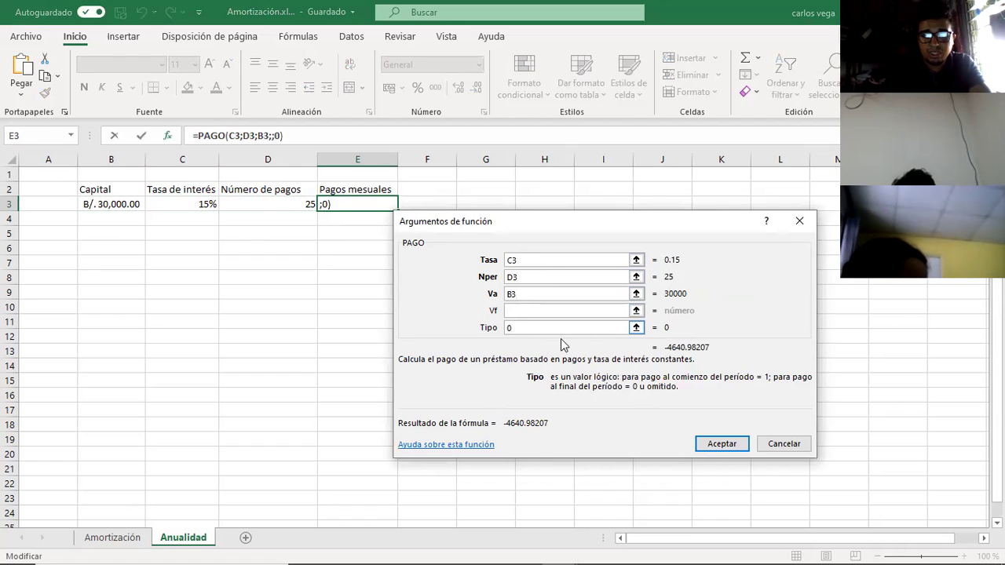
left_click(508, 297)
type("-")
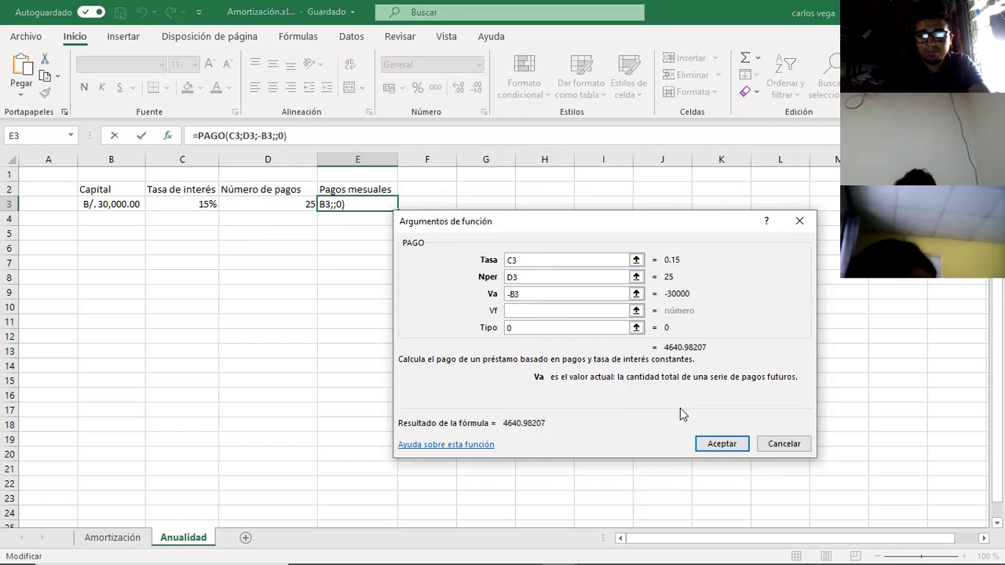
left_click(721, 444)
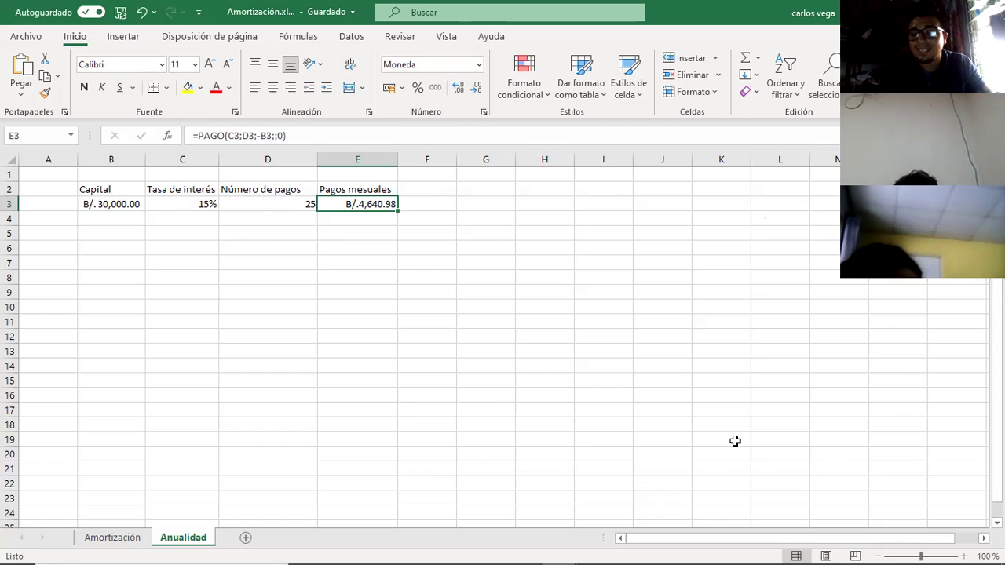
Step: Enter the heading Mes in B6 to start the payment table
left_click(117, 246)
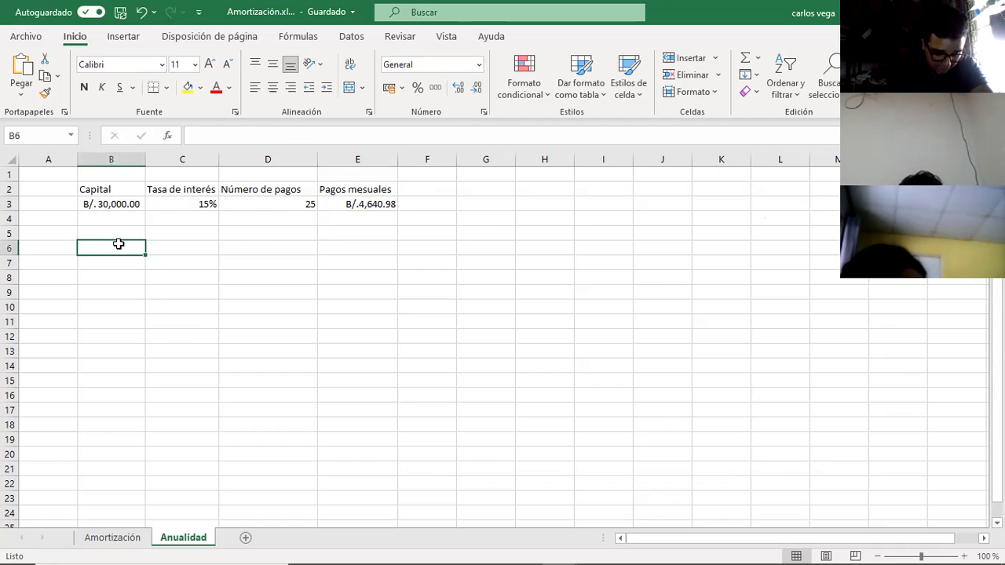
type("Tri")
key("BackSpace")
key("BackSpace")
key("BackSpace")
type("Mes")
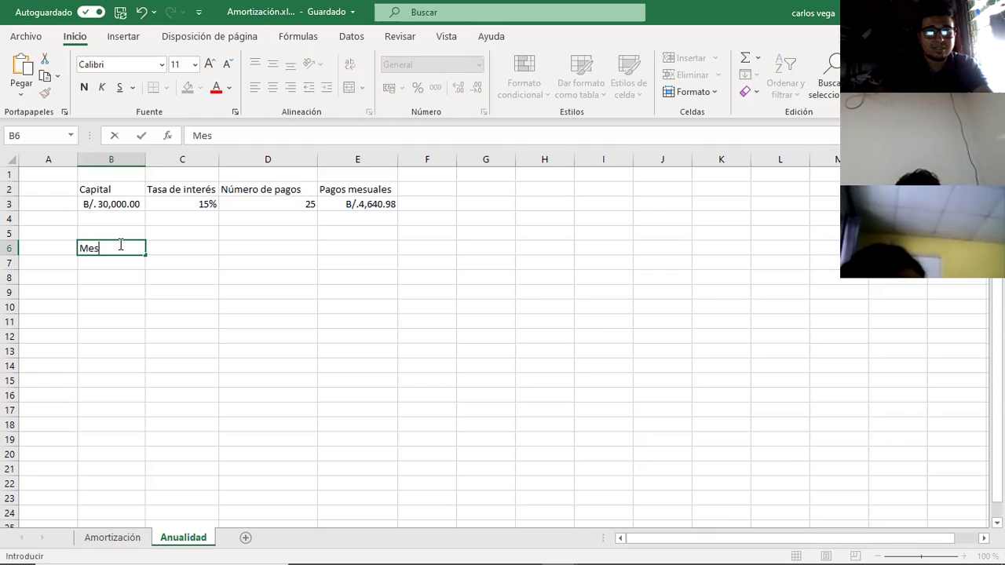
key("Tab")
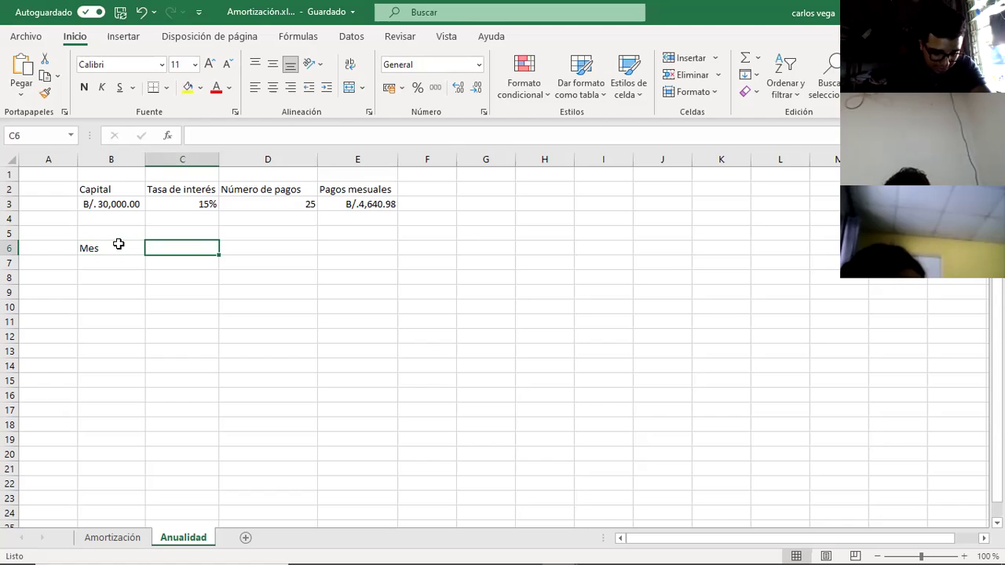
Step: Add the headings Amortización in C6 and Interés in D6
type("Amortizacipo")
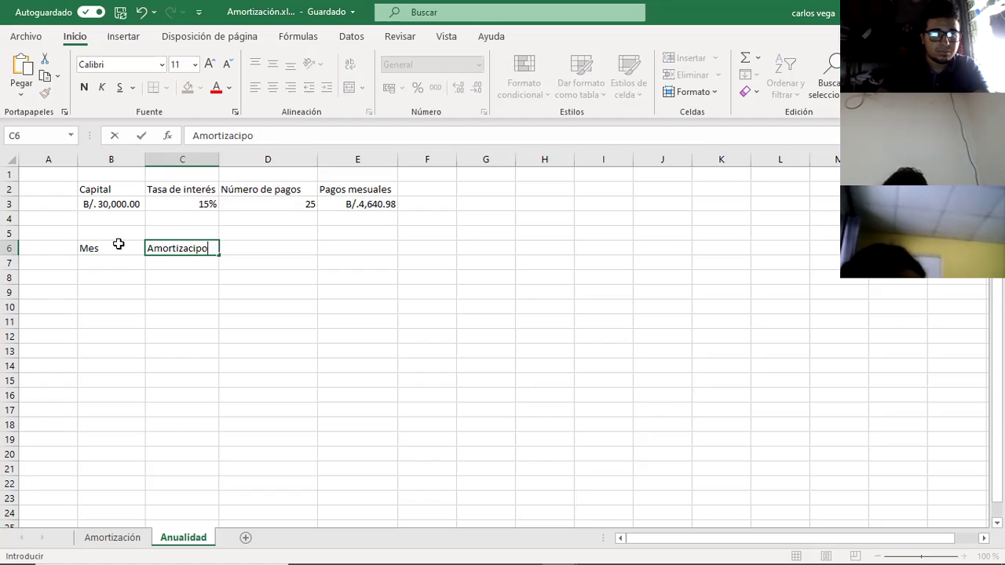
key("BackSpace")
key("BackSpace")
key("BackSpace")
type("ión")
key("Tab")
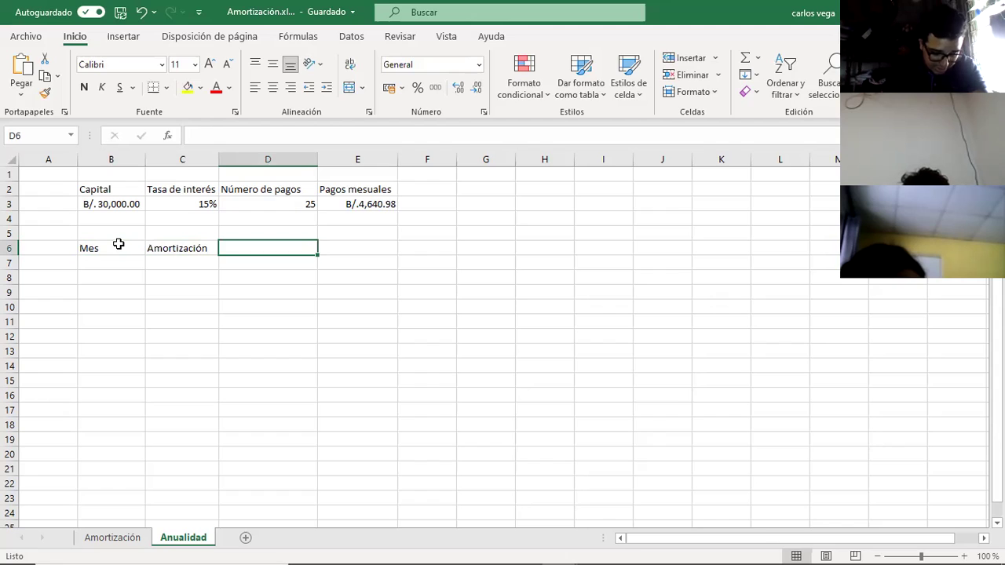
type("Intereésés")
key("Tab")
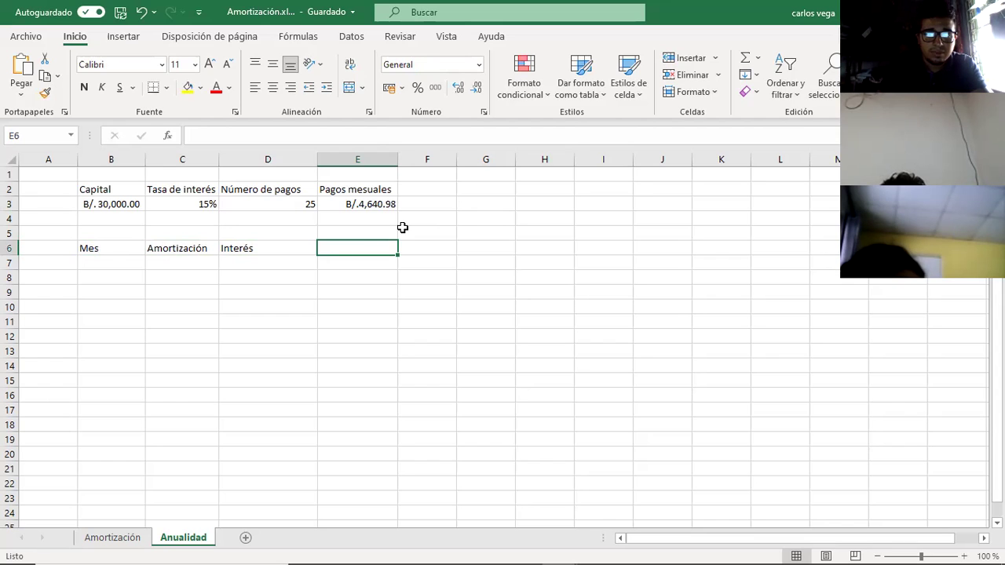
type("sal")
type("do ins")
type("olu")
key("BackSpace")
key("BackSpace")
key("BackSpace")
key("BackSpace")
key("BackSpace")
key("BackSpace")
key("BackSpace")
key("BackSpace")
key("BackSpace")
Step: Add the headings Abono in E6 and Saldo insoluto in F6, widening column F to fit its heading
type("Abono")
key("Tab")
type("Saldo insoluto")
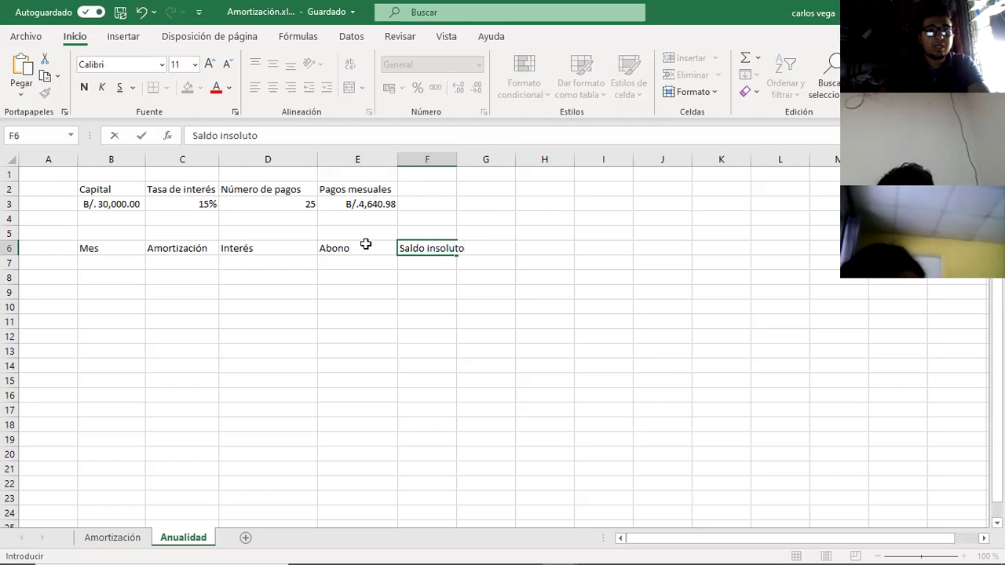
key("Return")
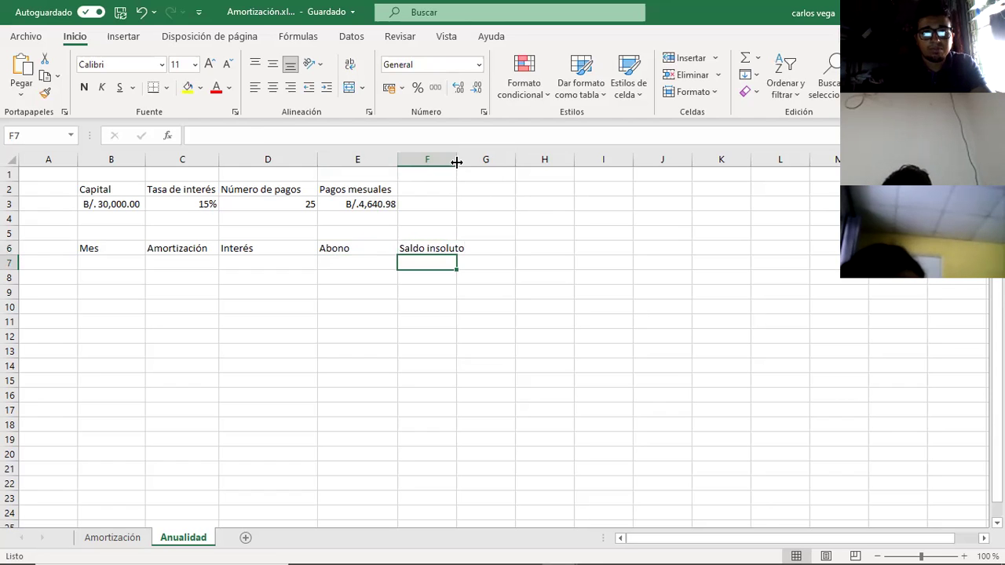
left_click_drag(456, 162, 488, 162)
Step: Fill the Mes column from B7 down with the series 1 to 25 and center the numbers
left_click(110, 263)
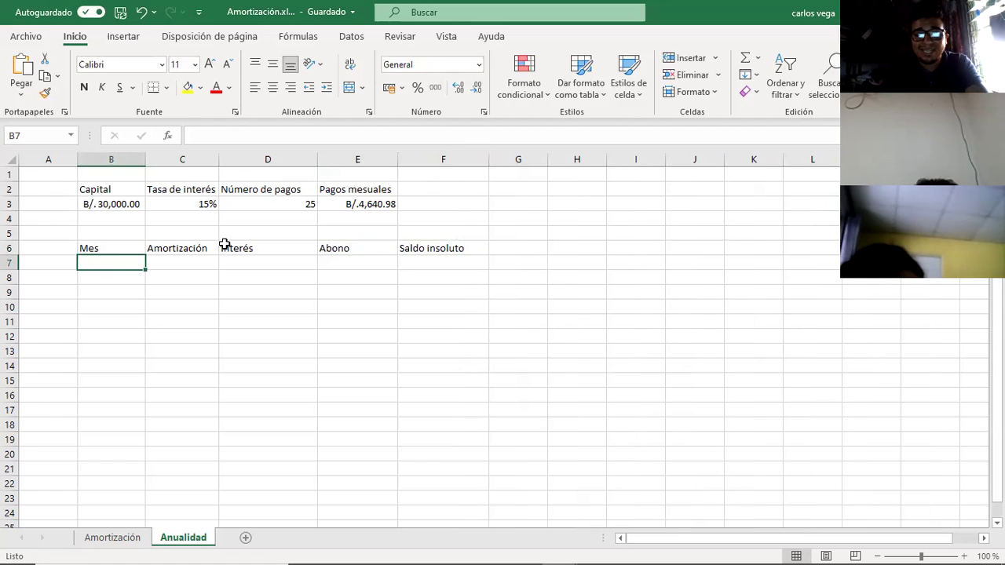
type("1")
key("Return")
type("2")
key("Return")
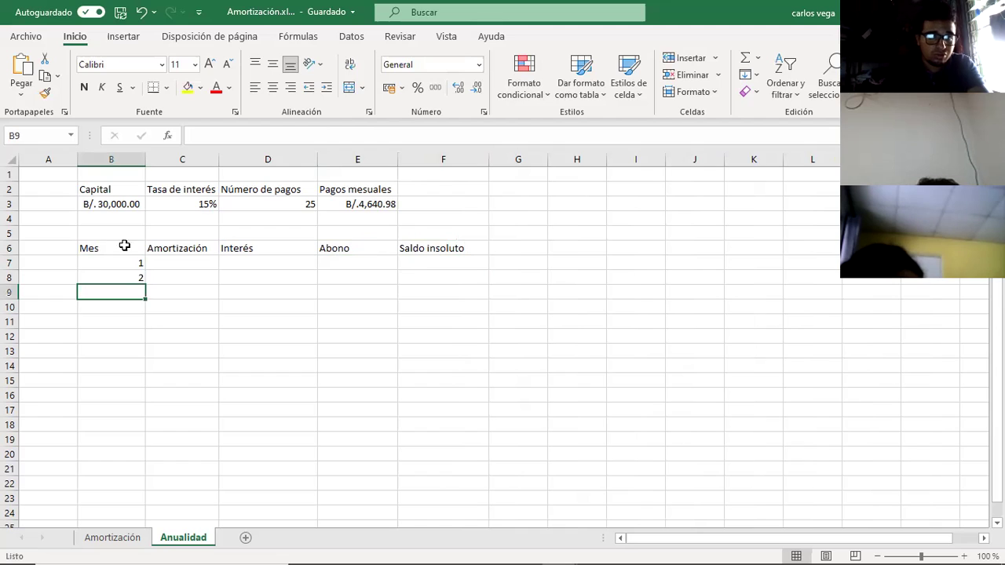
left_click_drag(99, 261, 146, 307)
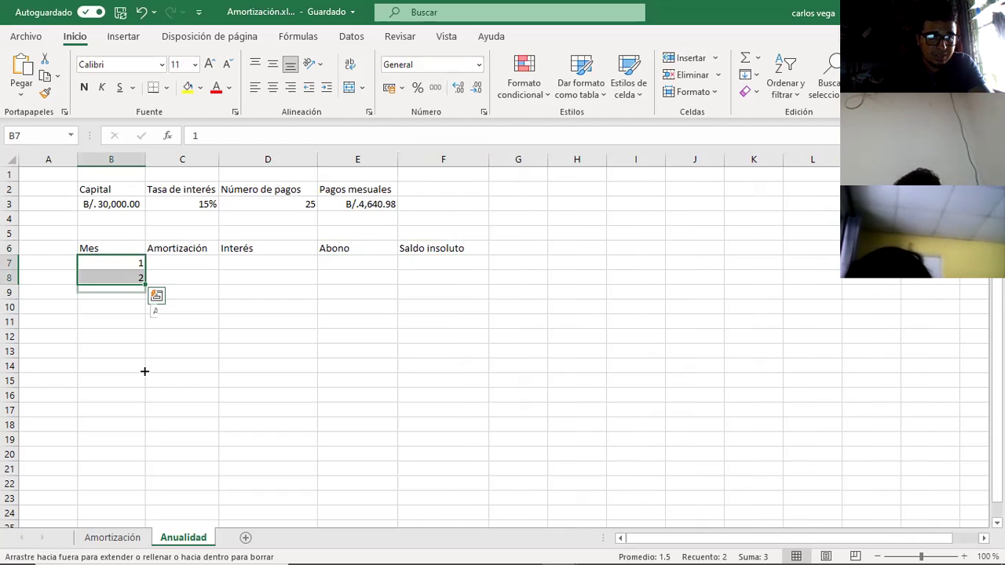
left_click_drag(143, 341, 141, 315)
scroll(146, 329, "down", 7)
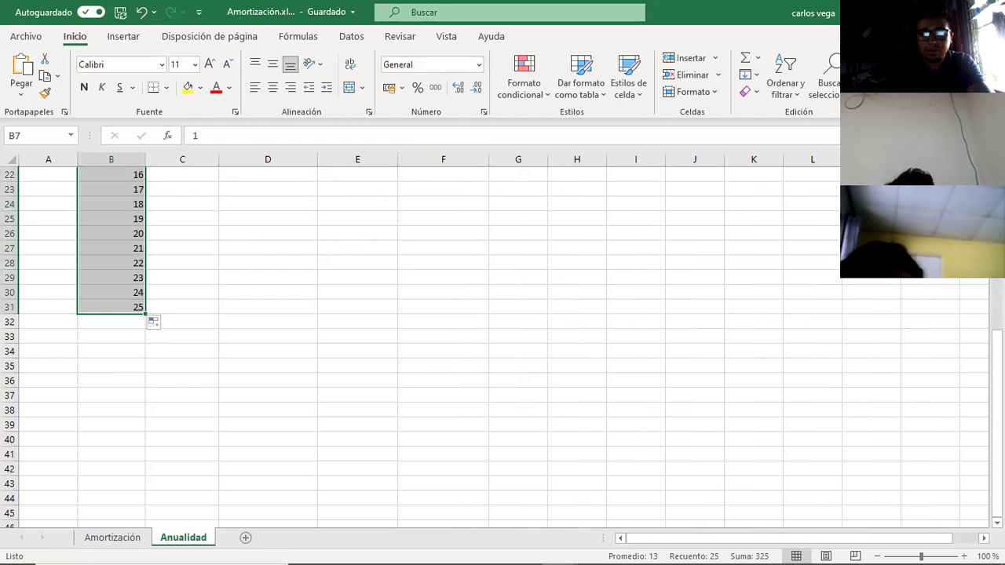
scroll(503, 346, "up", 7)
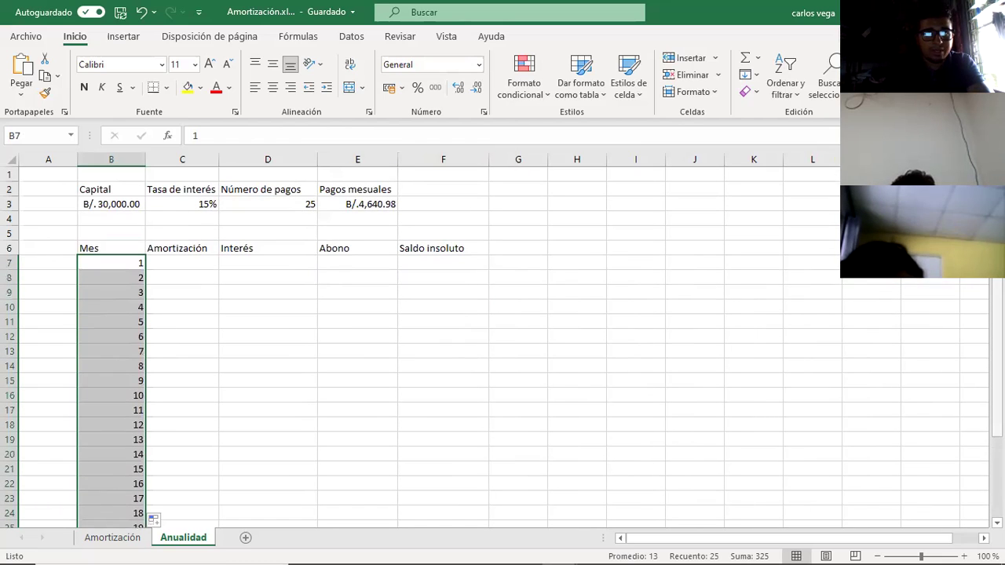
left_click(272, 87)
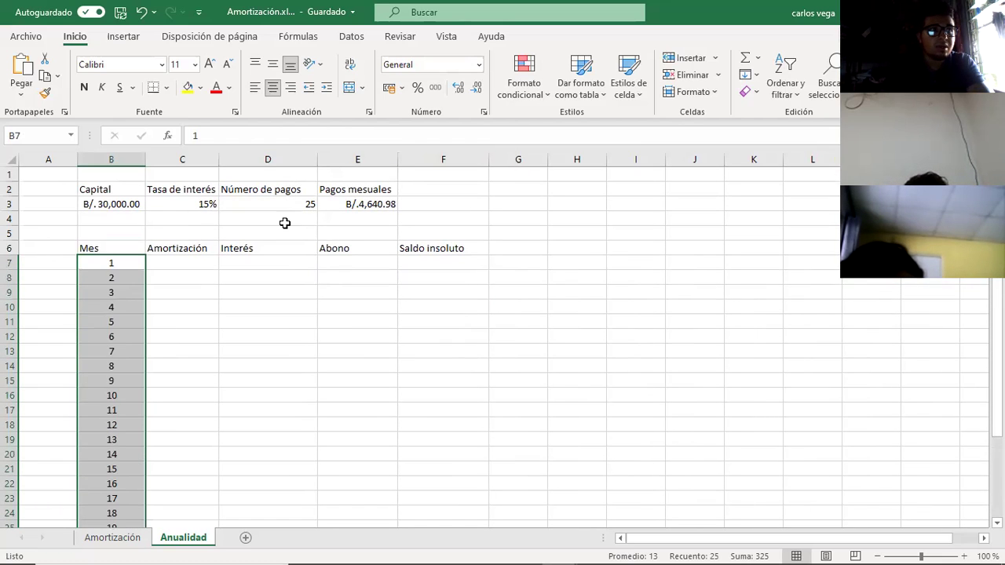
Step: Insert an empty row 7 above month 1, directly under the table headings
left_click(205, 260)
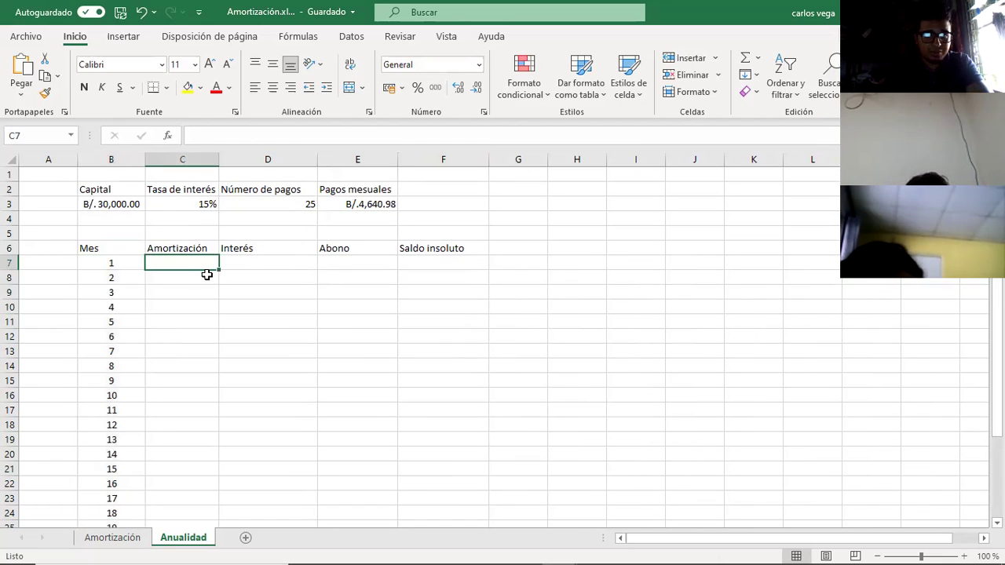
left_click(12, 262)
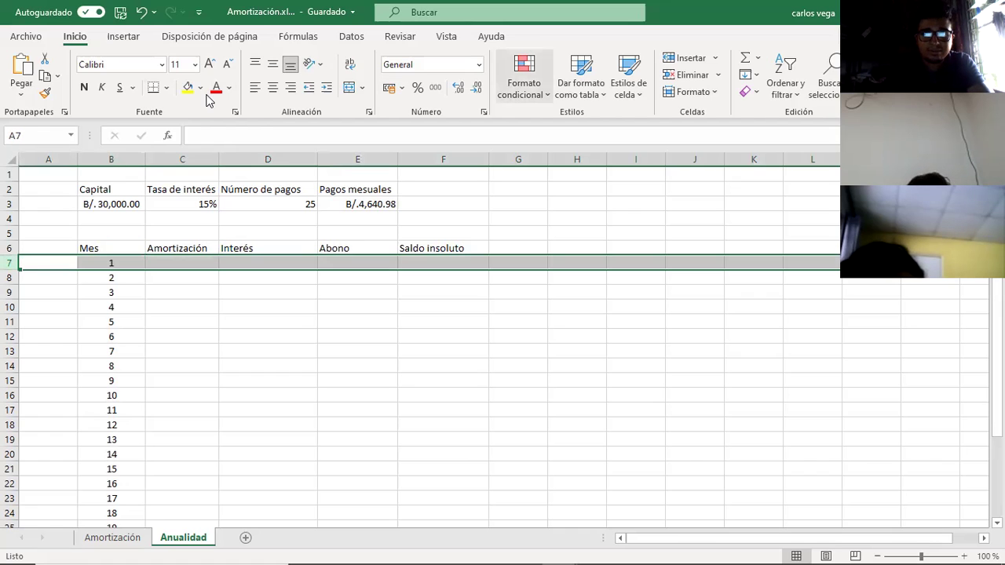
key("ctrl+plus")
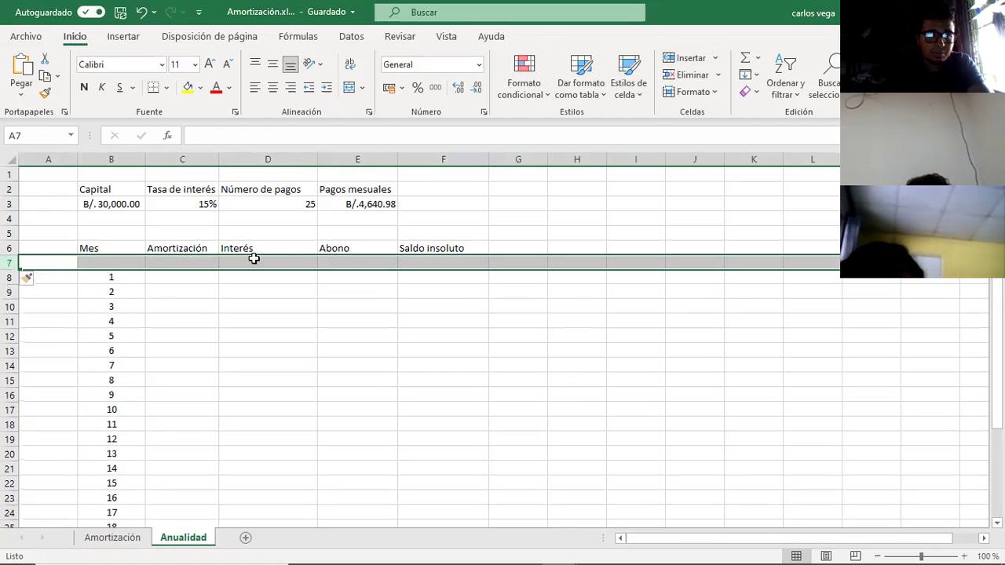
type("o")
key("Escape")
left_click(124, 276)
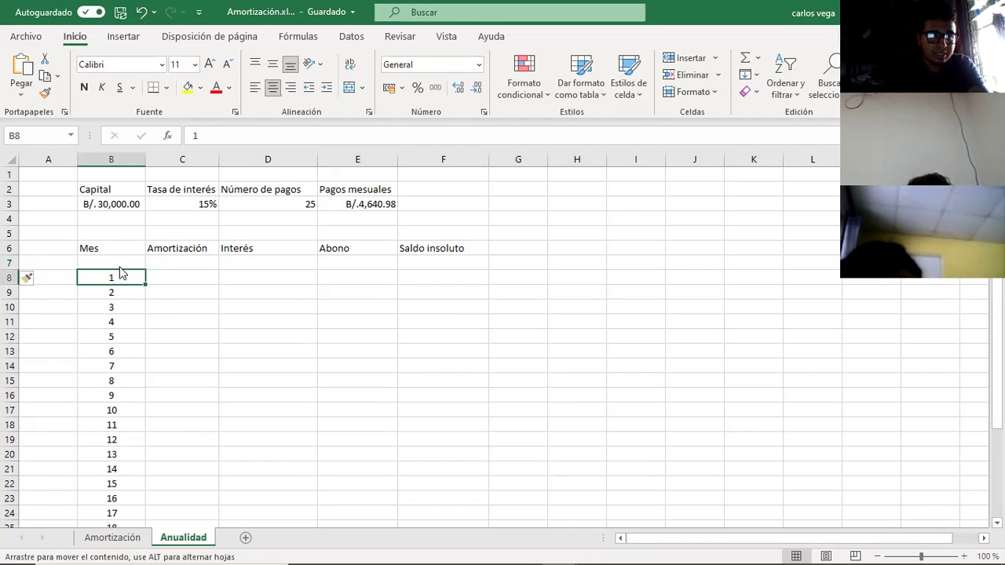
Step: Enter month 0 in B7 and center it
left_click(107, 259)
type("0")
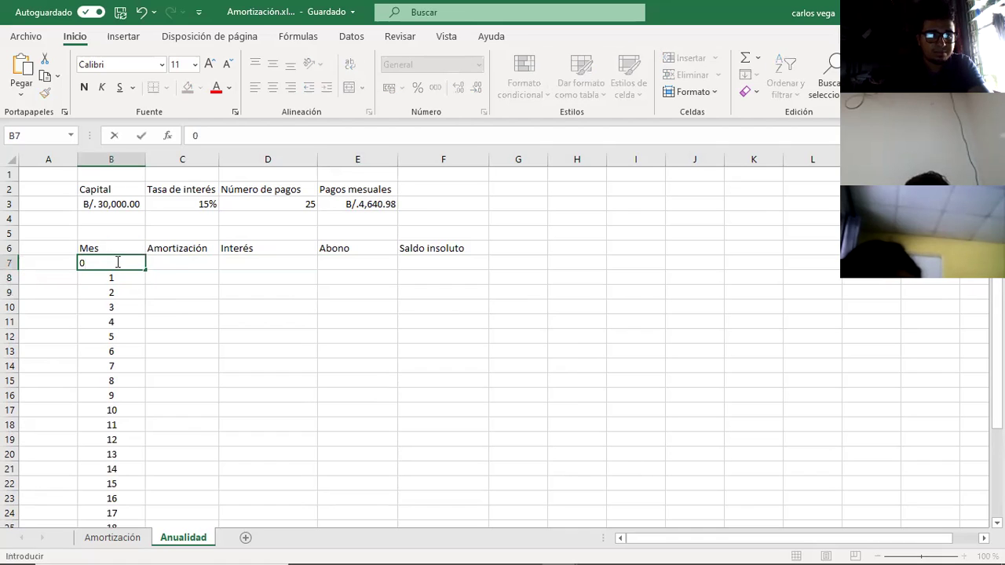
left_click(168, 274)
left_click(139, 262)
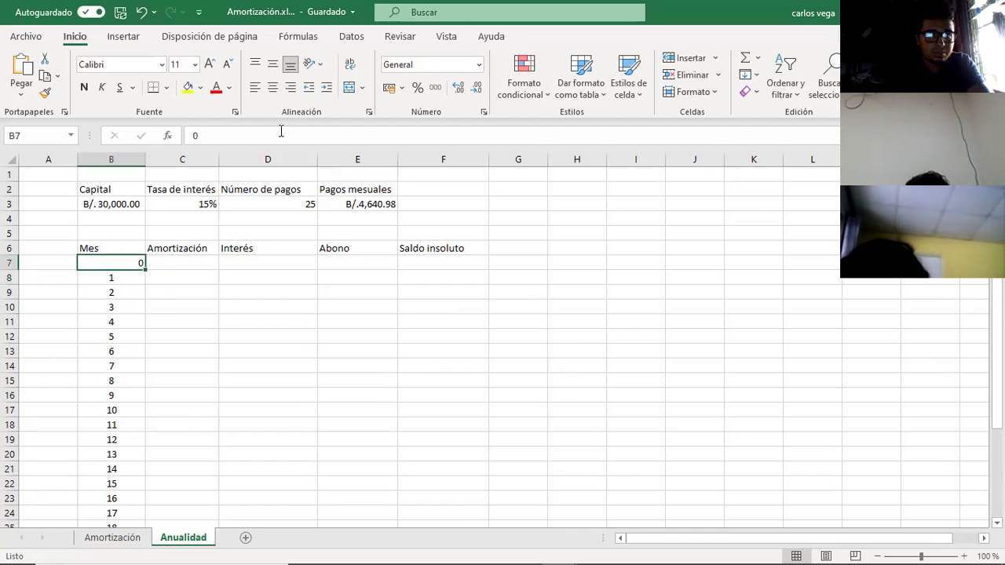
left_click(272, 87)
Step: Copy the capital from B3 into F7 as the month 0 Saldo insoluto
left_click(184, 265)
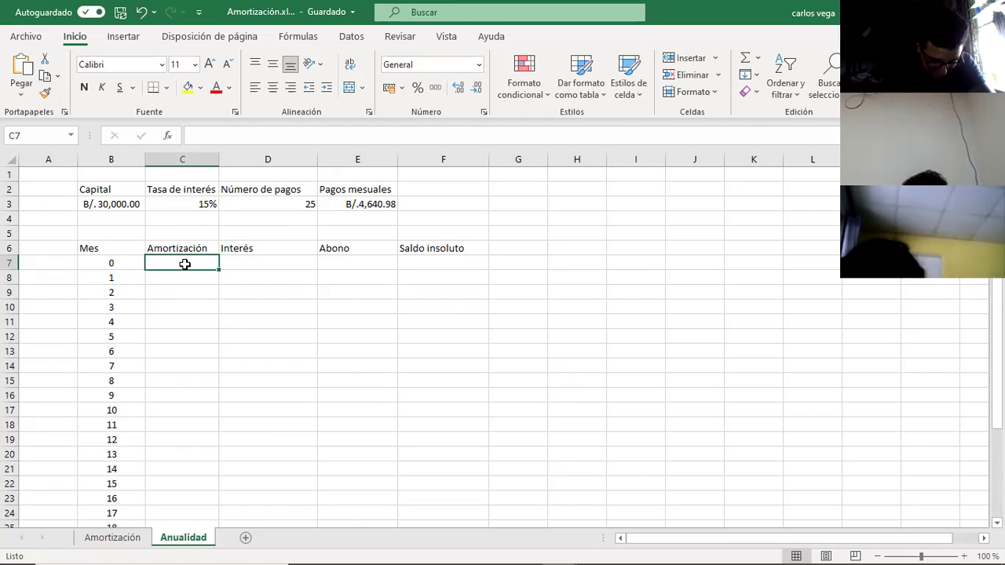
key("Right")
key("Right")
key("Right")
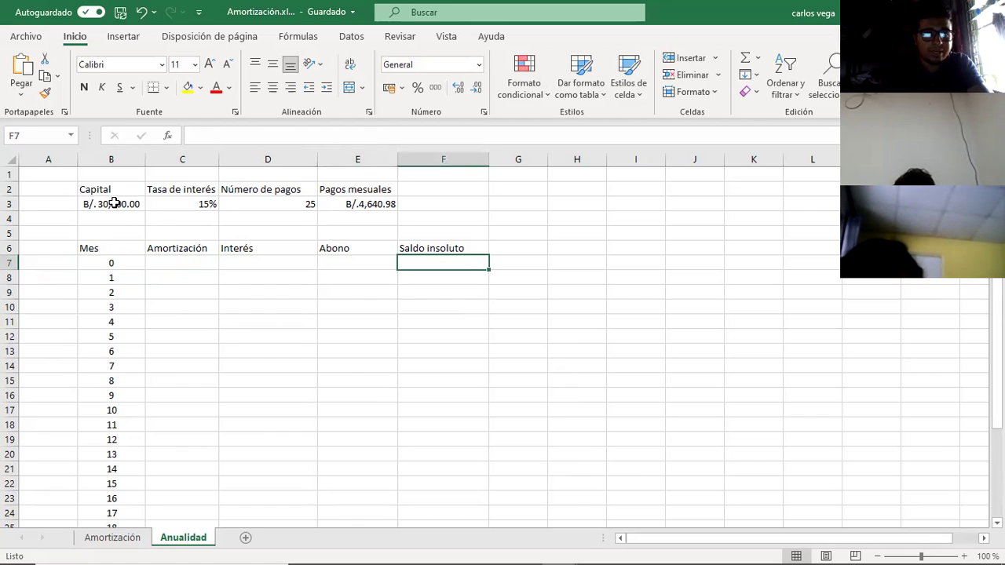
left_click(114, 204)
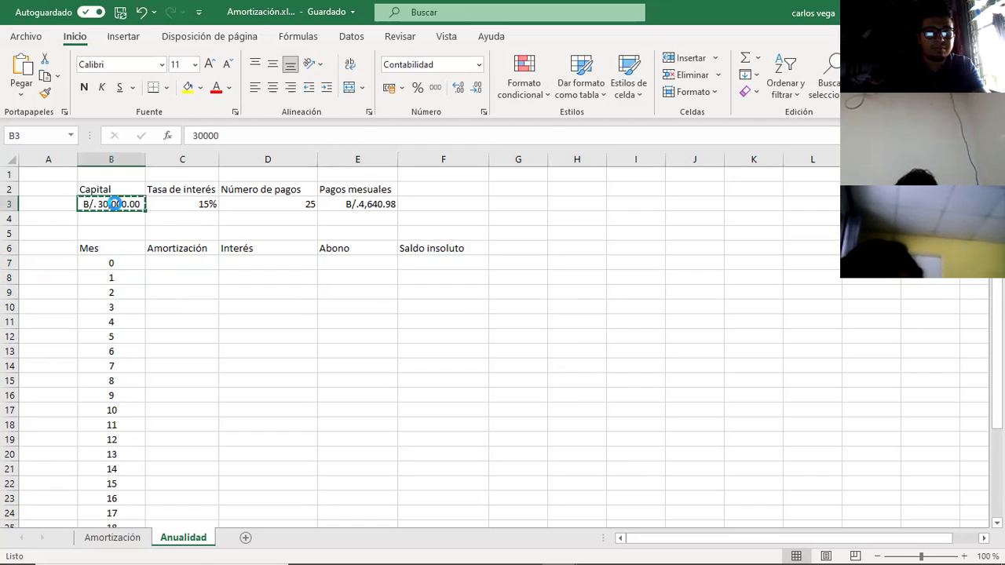
key("ctrl+c")
left_click(443, 262)
key("ctrl+v")
left_click(418, 291)
key("Escape")
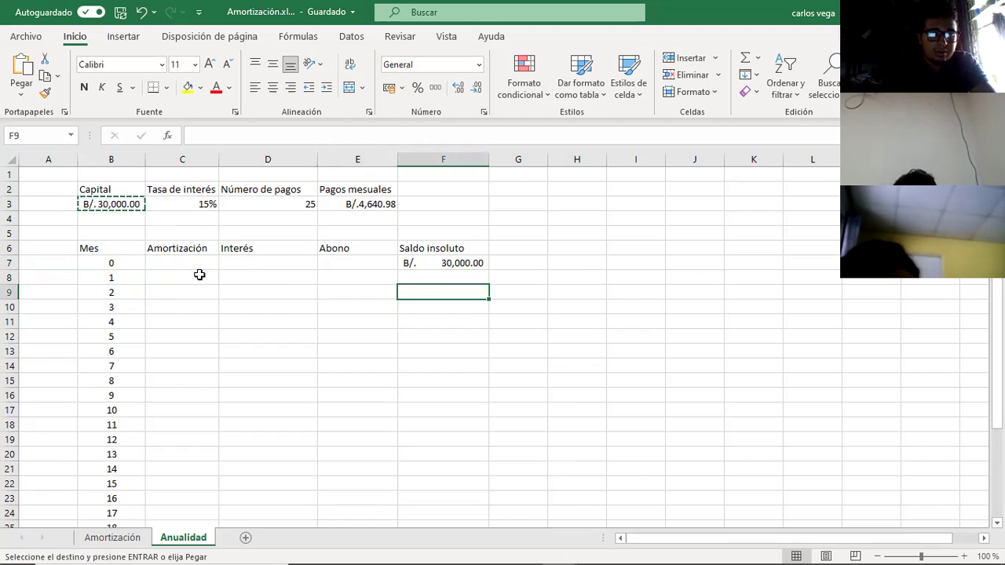
left_click(375, 275)
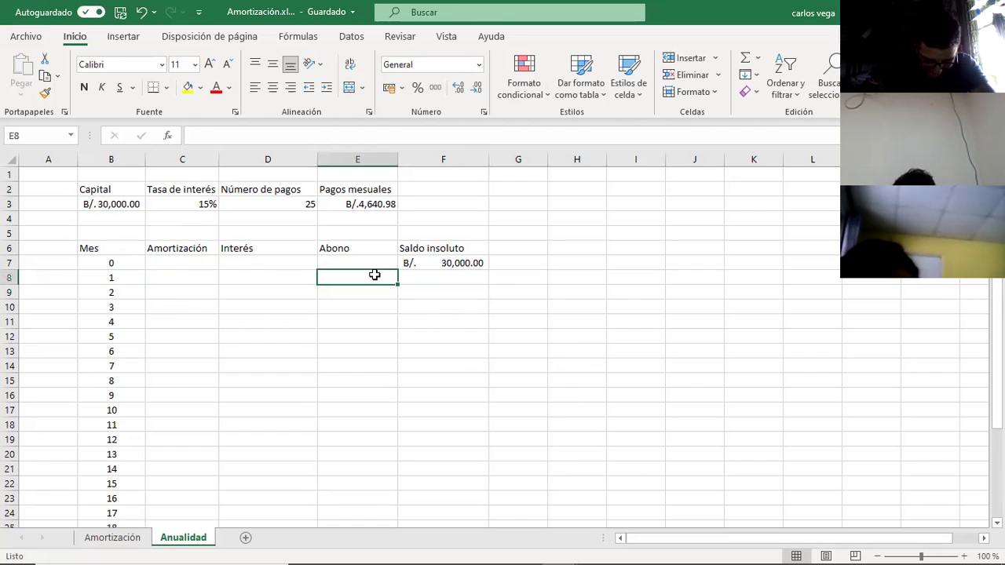
Step: Try to copy the monthly payment from E3 into E8 as the month 1 Abono
left_click(358, 206)
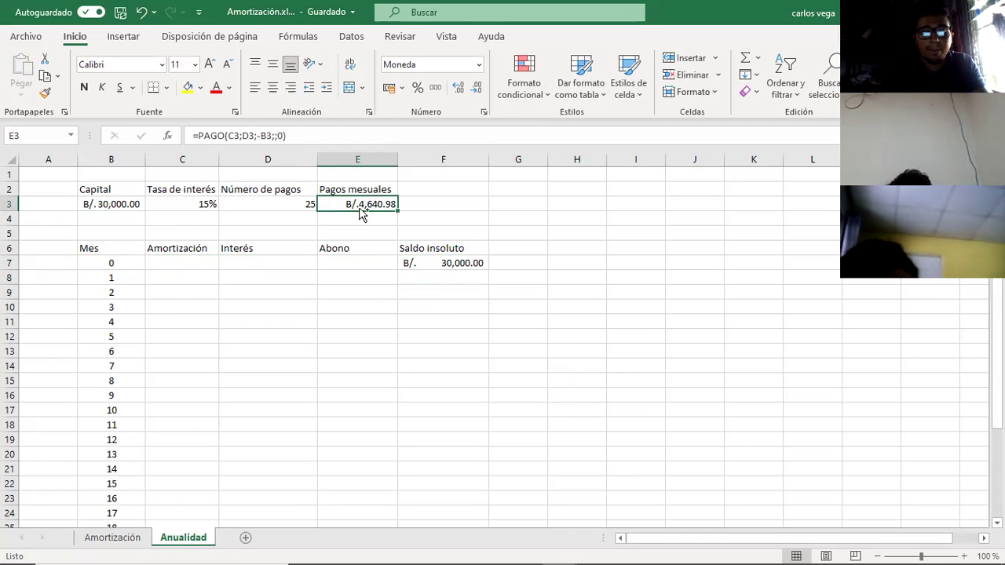
key("ctrl+c")
left_click(351, 275)
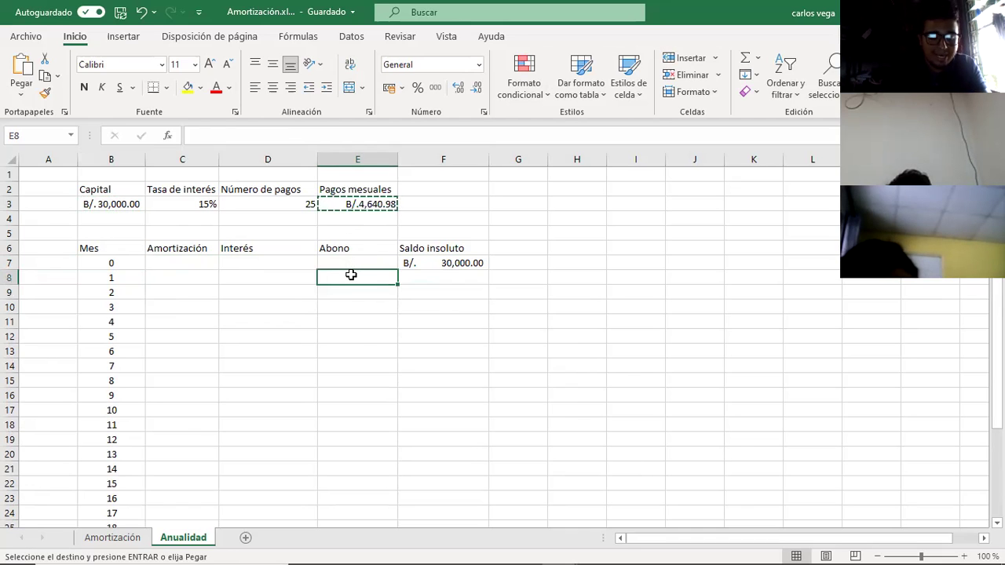
key("ctrl+v")
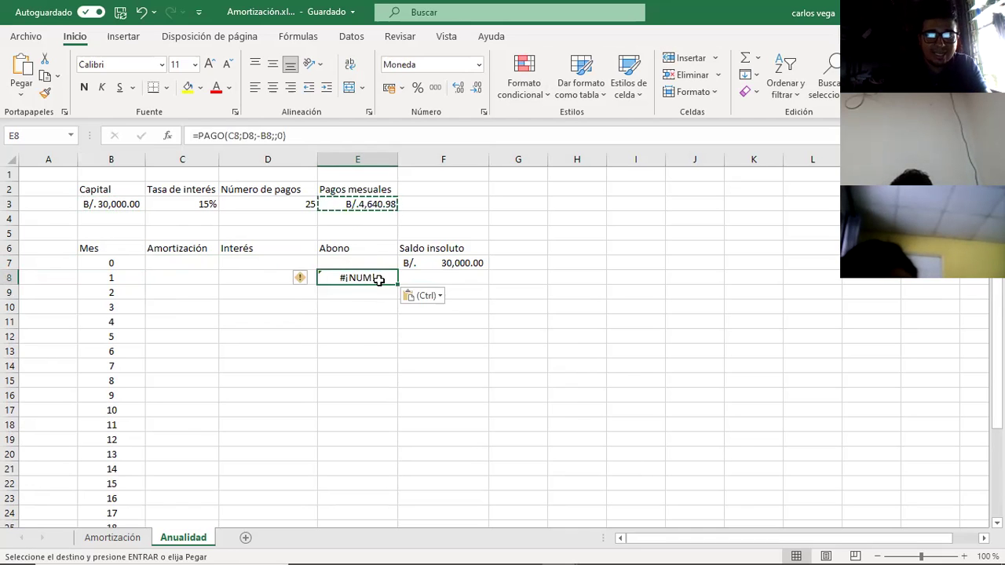
double_click(366, 278)
key("BackSpace")
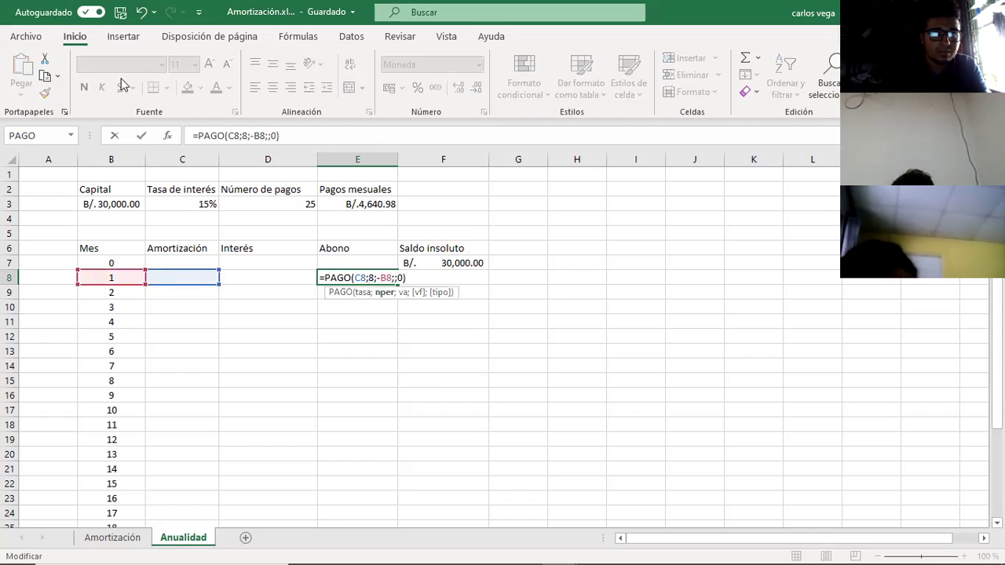
left_click(142, 12)
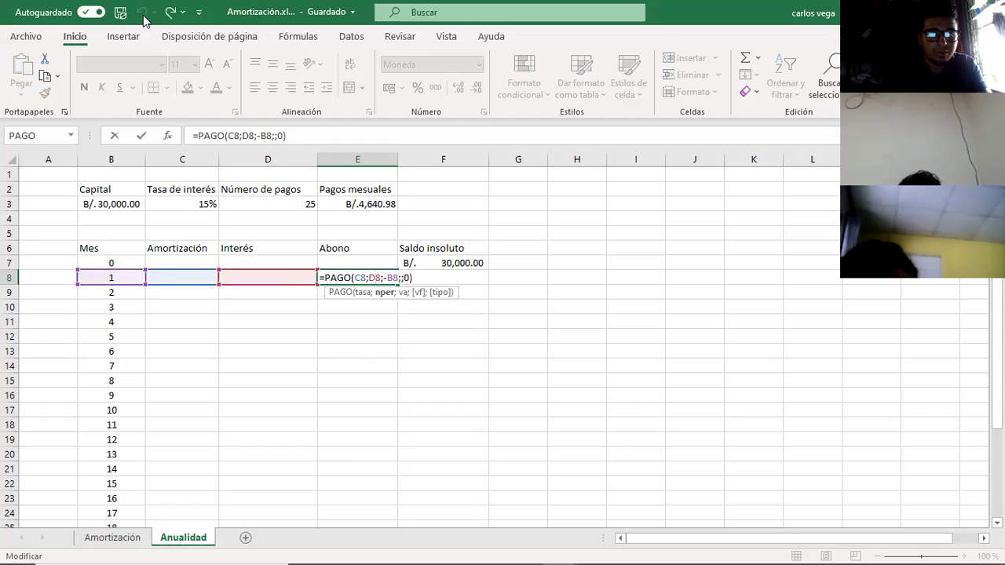
key("Escape")
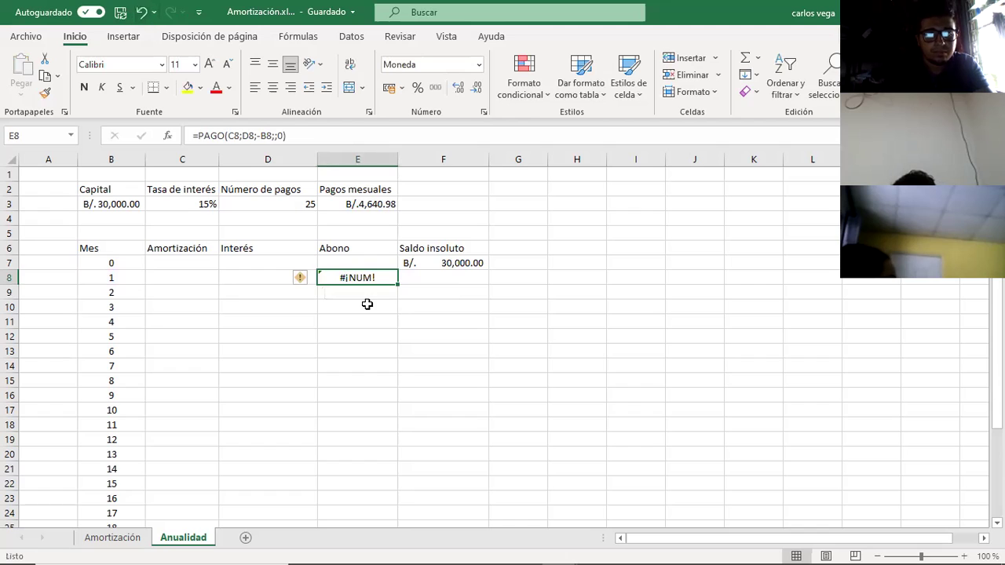
Step: Clear the pasted PAGO formula from E8
triple_click(315, 136)
key("BackSpace")
key("ctrl+Return")
left_click(291, 289)
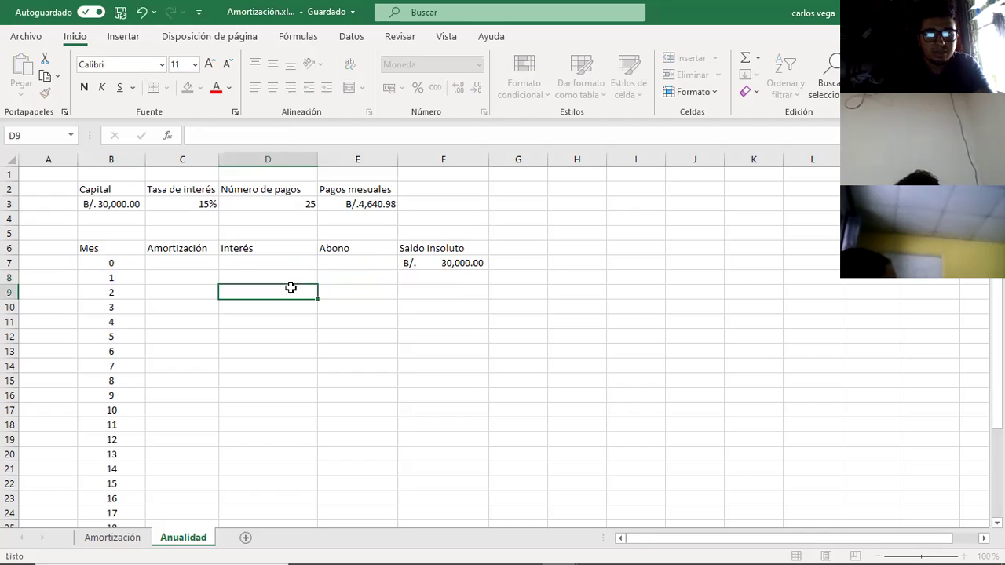
Step: Enter 4640.98 in E8 as the month 1 Abono
left_click(344, 275)
type("4")
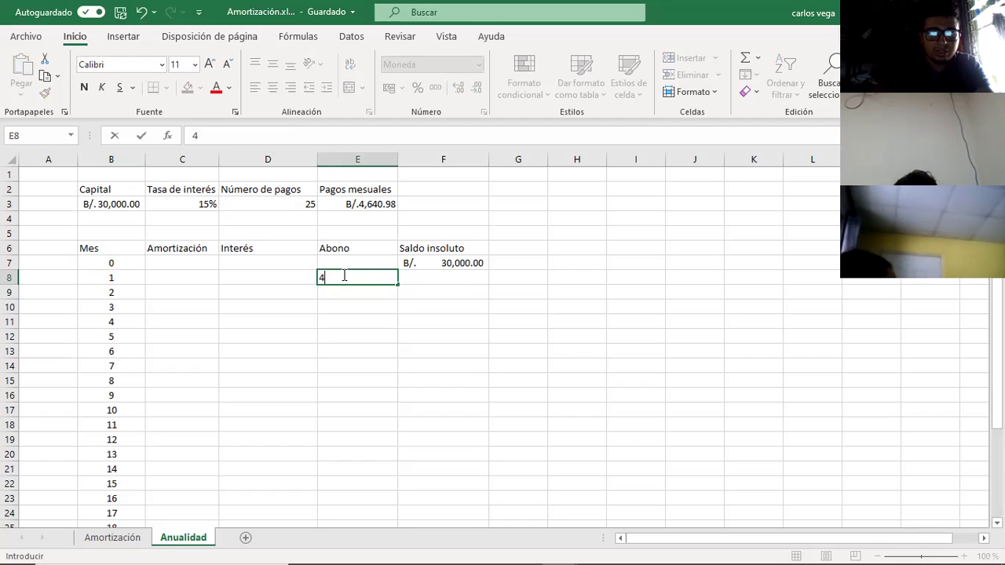
type("64")
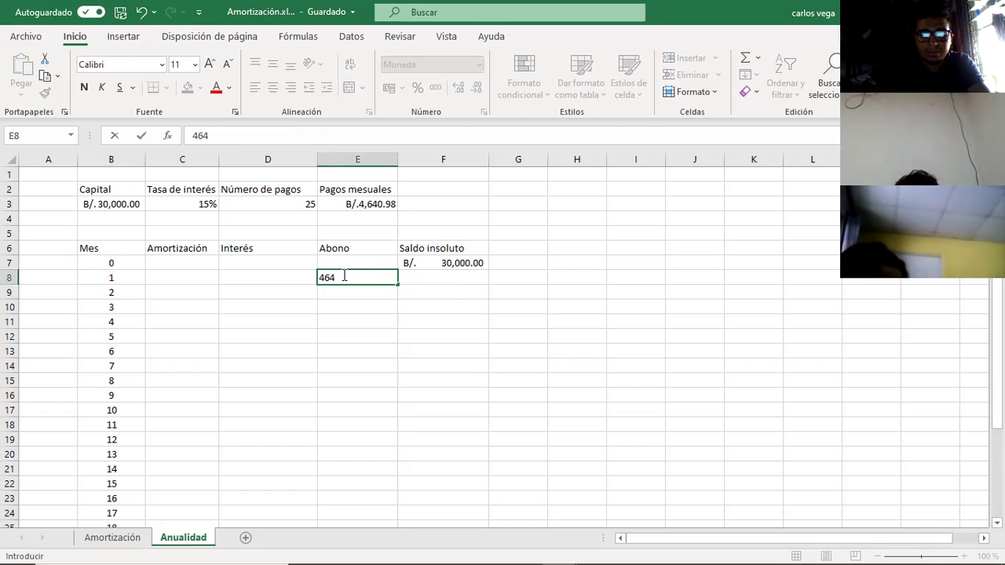
type("0.98")
key("Return")
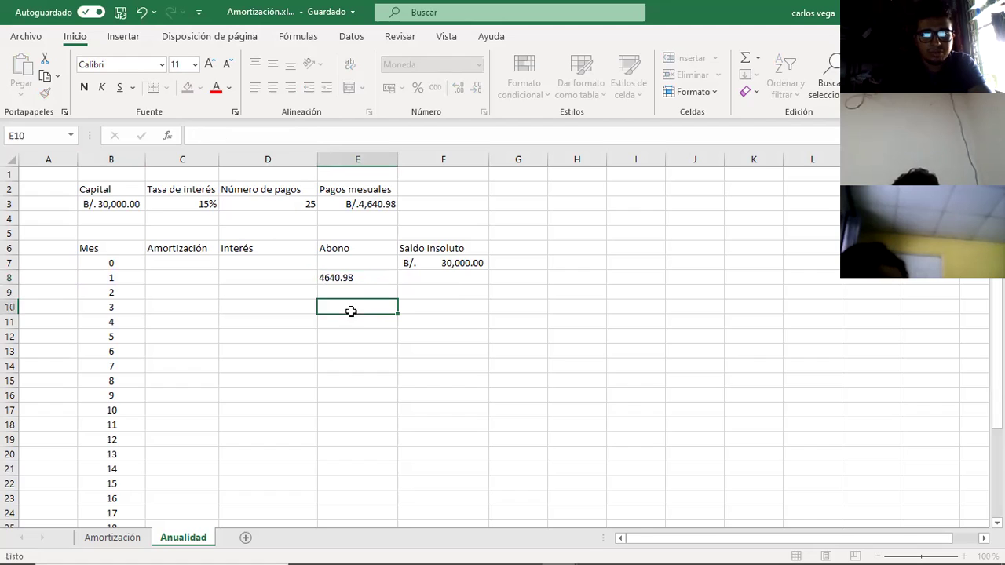
Step: Fill the Abono value from E8 down to month 25 in E32
left_click(361, 279)
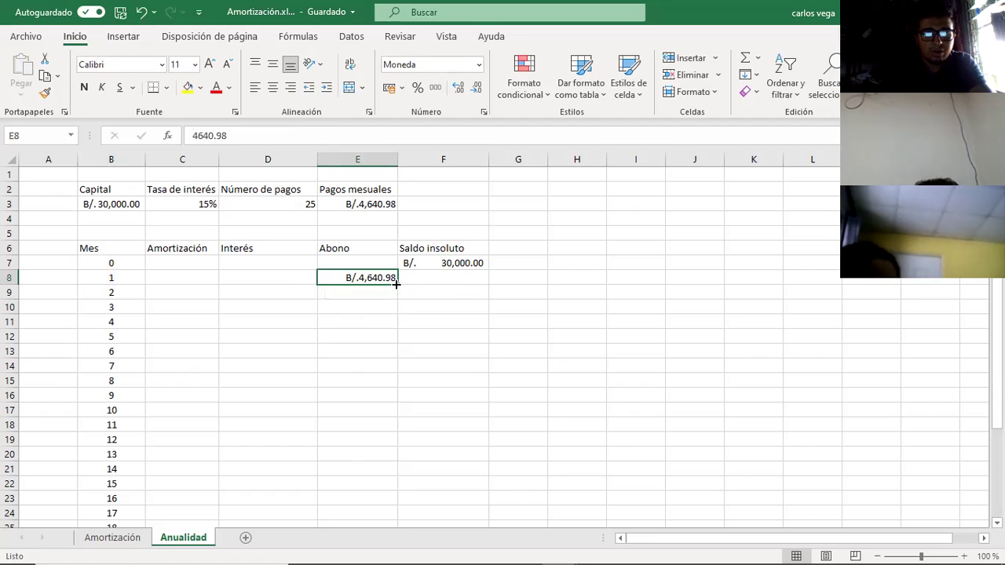
left_click_drag(396, 281, 396, 508)
left_click(476, 468)
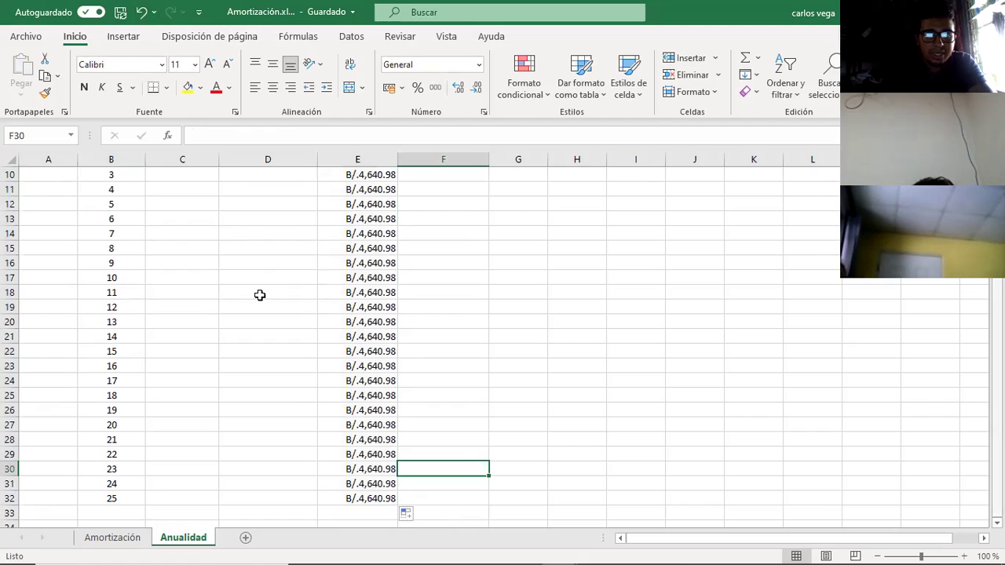
Step: Calculate the month 1 Interés in D8 with the formula =F7*C3/12*1
scroll(260, 286, "up", 3)
left_click(193, 280)
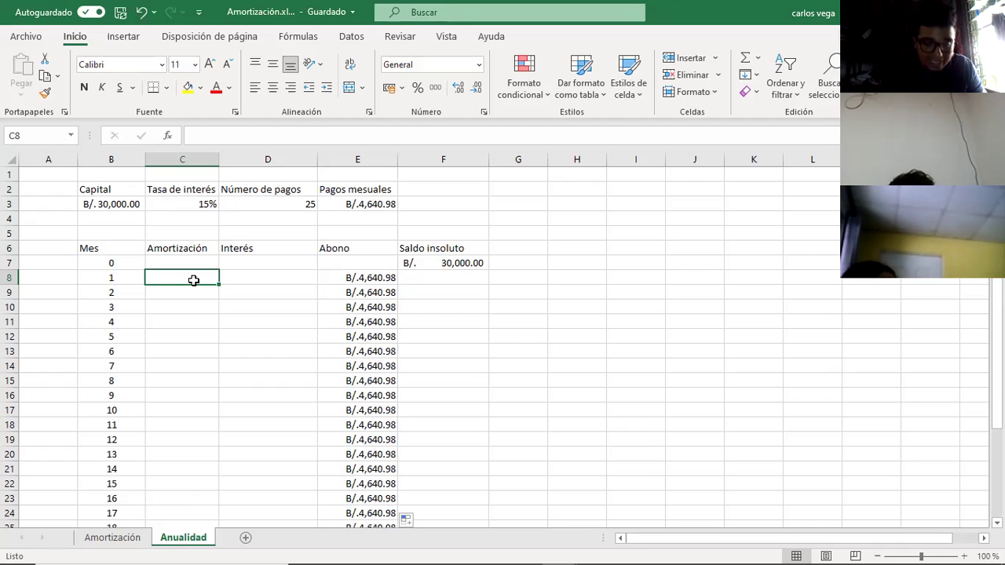
left_click(285, 275)
type("=")
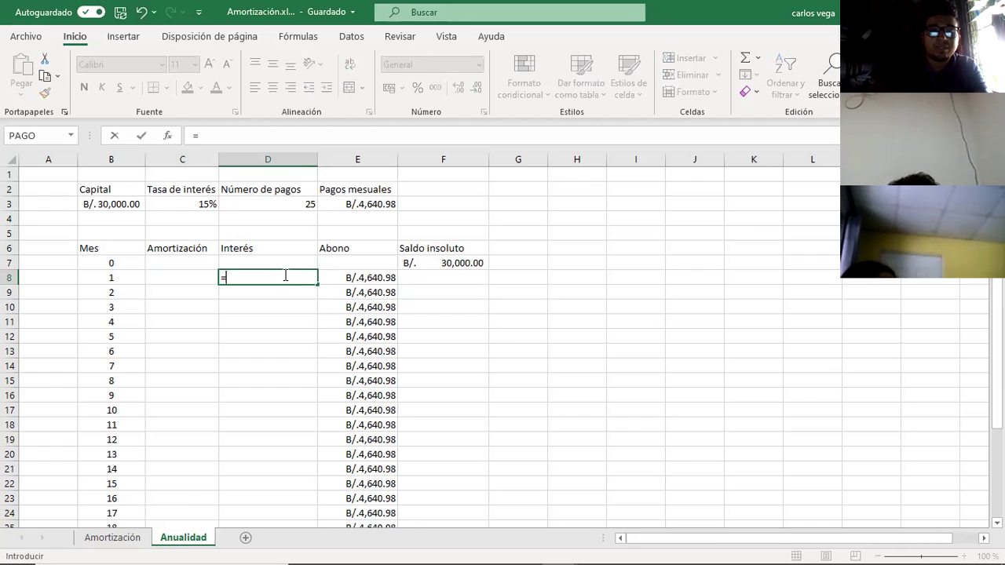
left_click(440, 264)
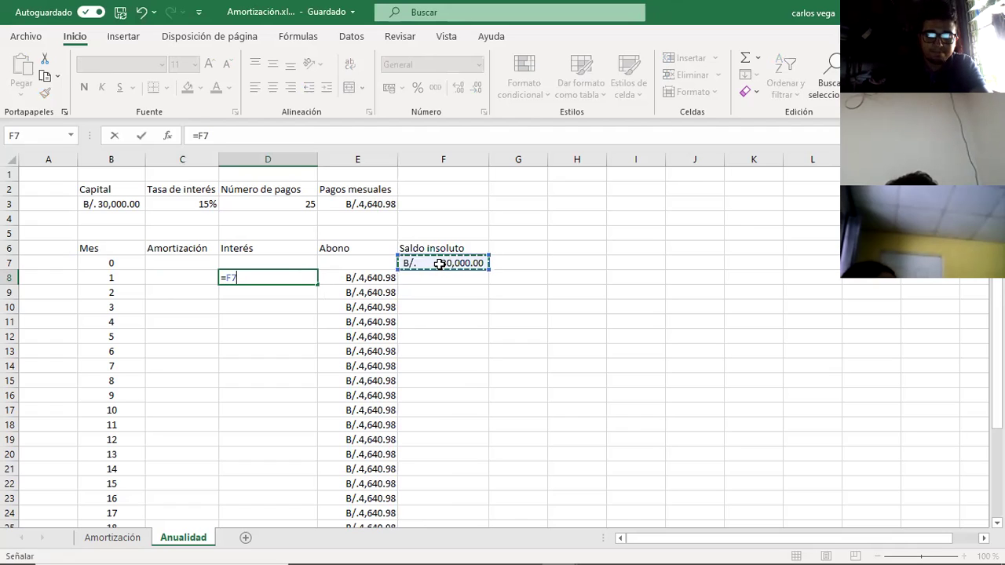
type("*")
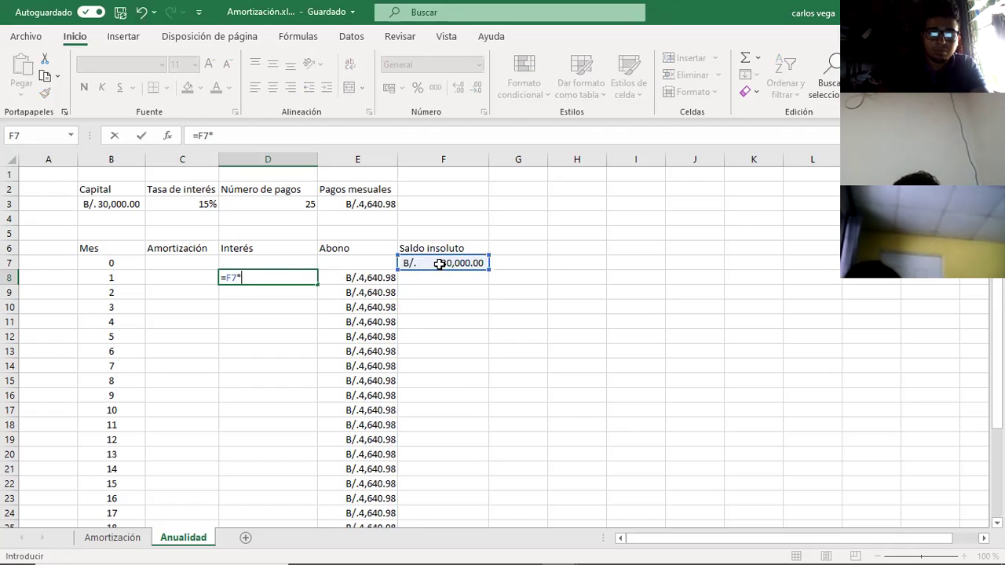
left_click(202, 204)
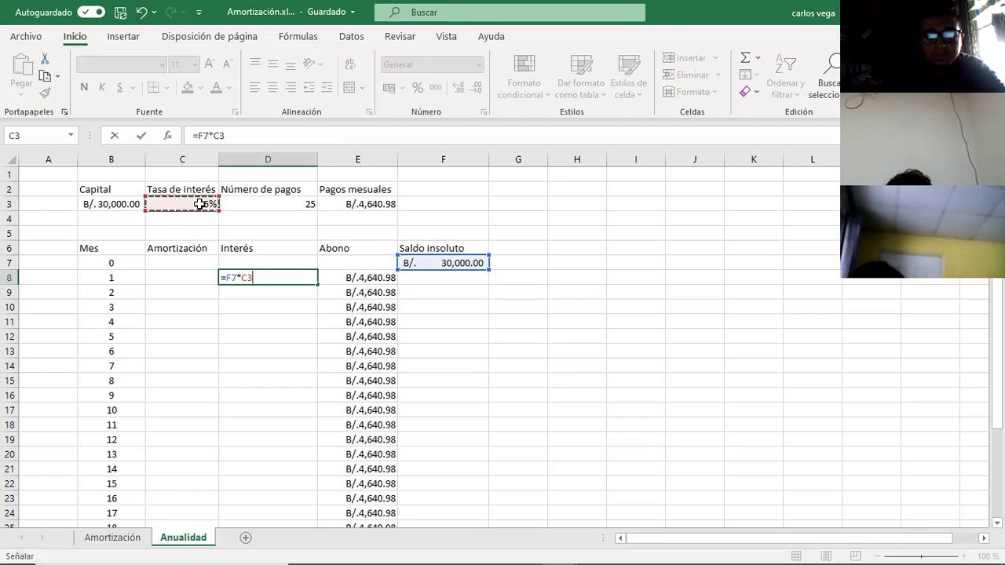
type("/12*1")
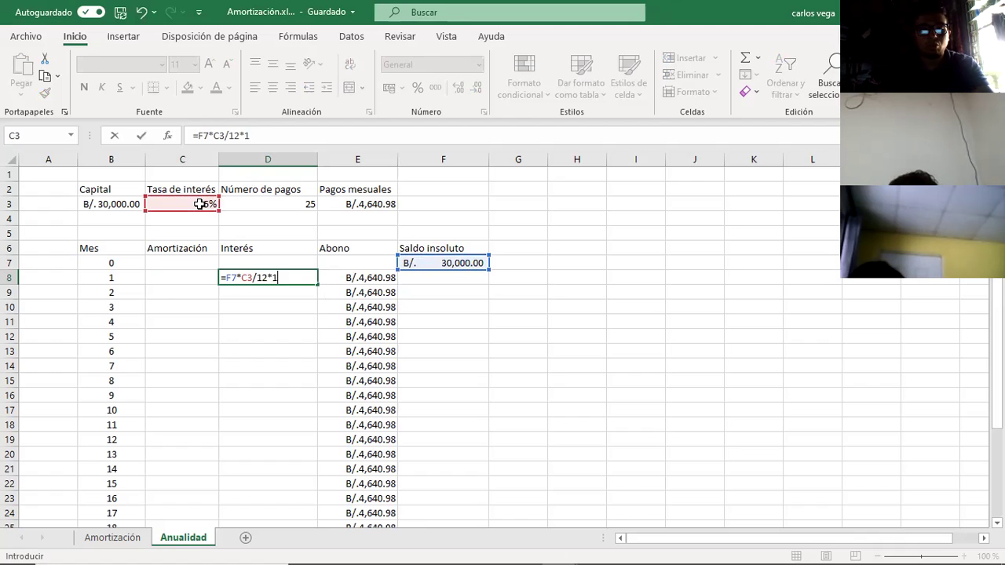
key("Return")
left_click(263, 278)
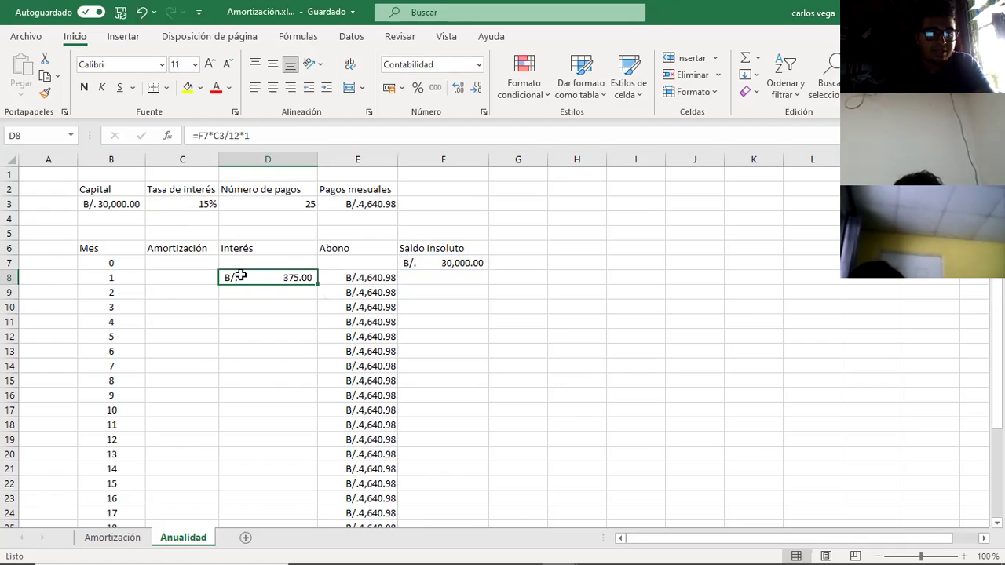
Step: Calculate the month 1 Amortización in C8 as Abono minus Interés with =E8-D8
left_click(209, 271)
type("=")
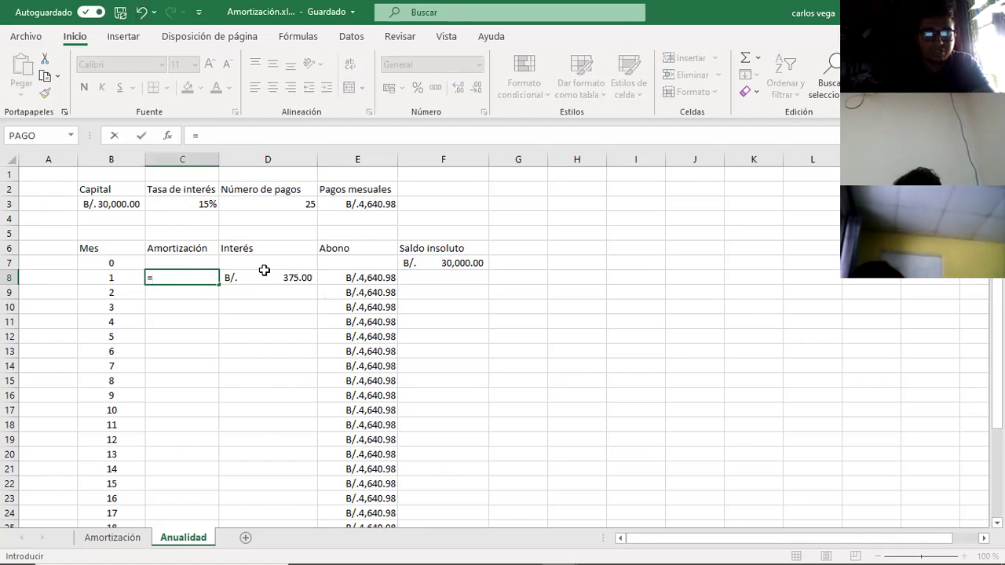
left_click(361, 275)
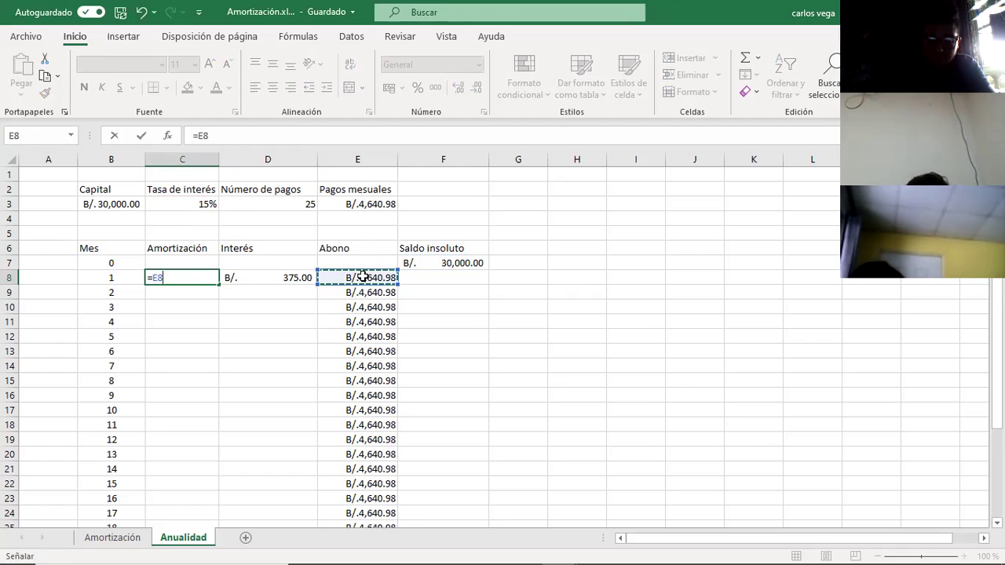
type("-")
left_click(302, 278)
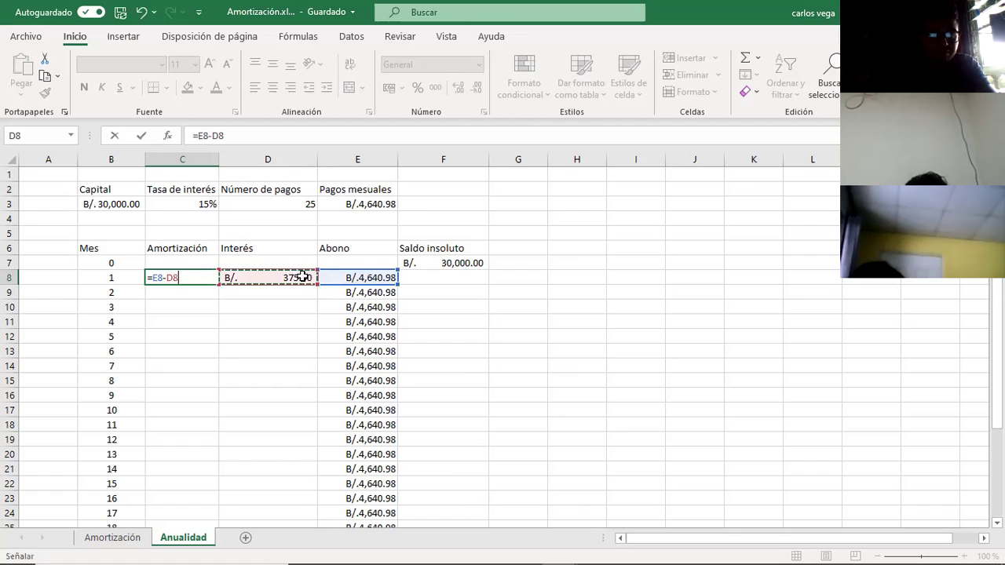
key("Return")
left_click(186, 278)
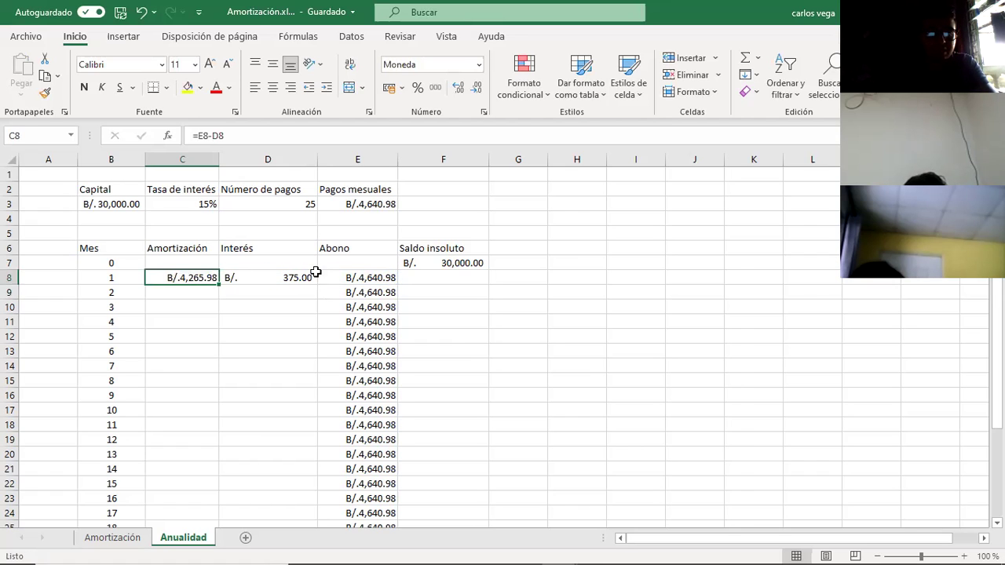
Step: Calculate the month 1 Saldo insoluto in F8 with the formula =F7-C8
left_click(413, 272)
type("=")
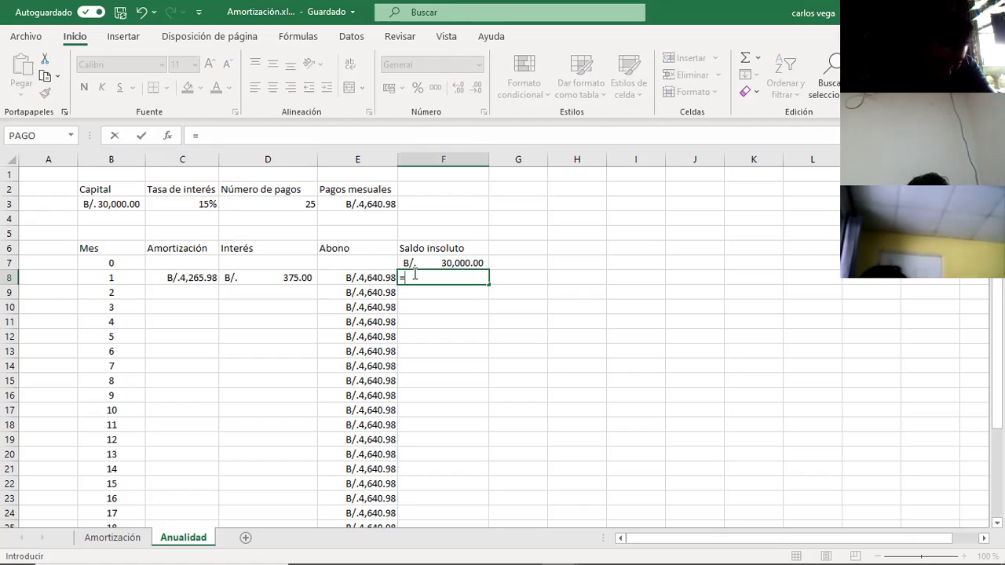
left_click(418, 264)
type("-")
left_click(194, 276)
key("Return")
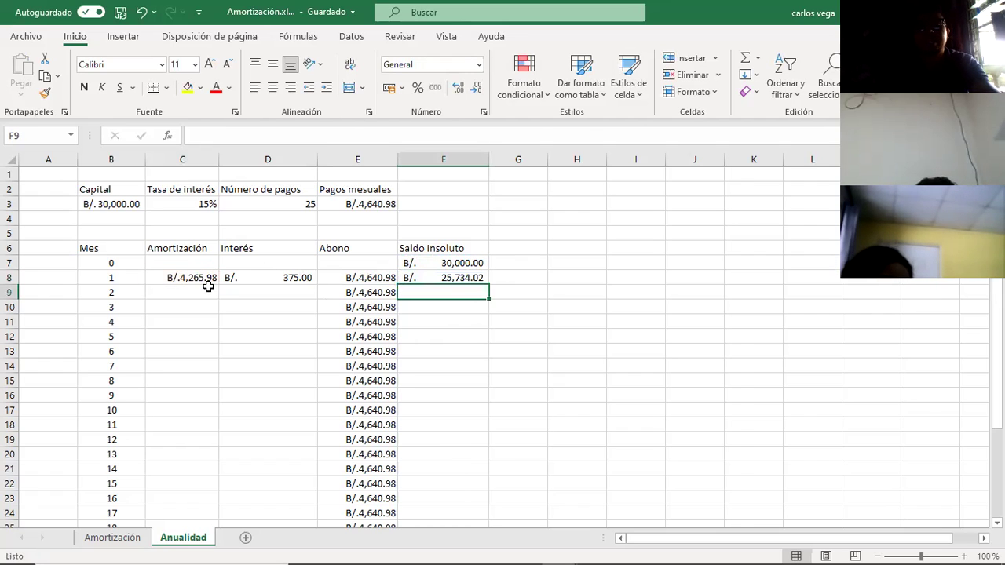
Step: Calculate the month 2 Interés in D9 with the formula =F8*C3/12
left_click(208, 291)
left_click(280, 291)
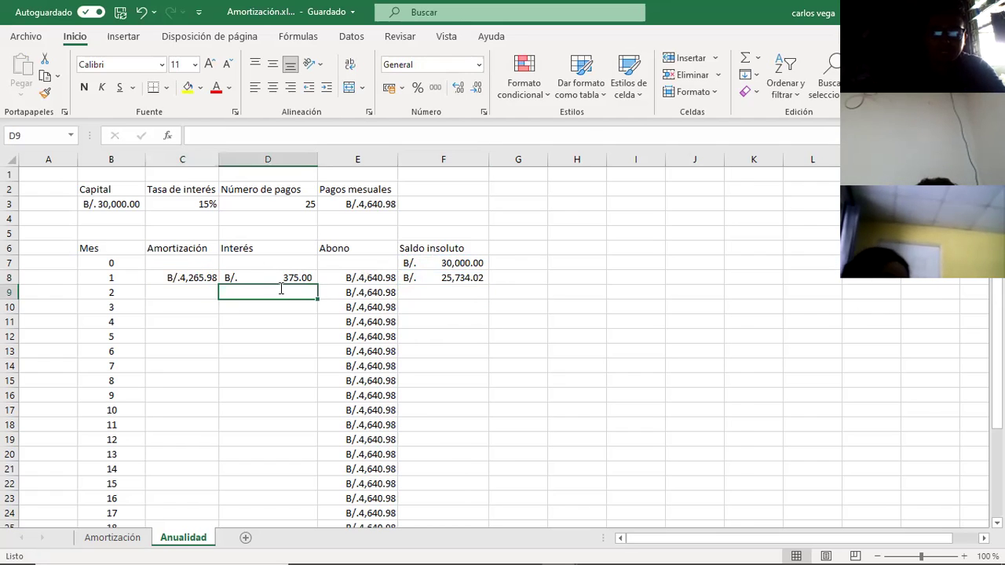
type("=")
left_click(441, 277)
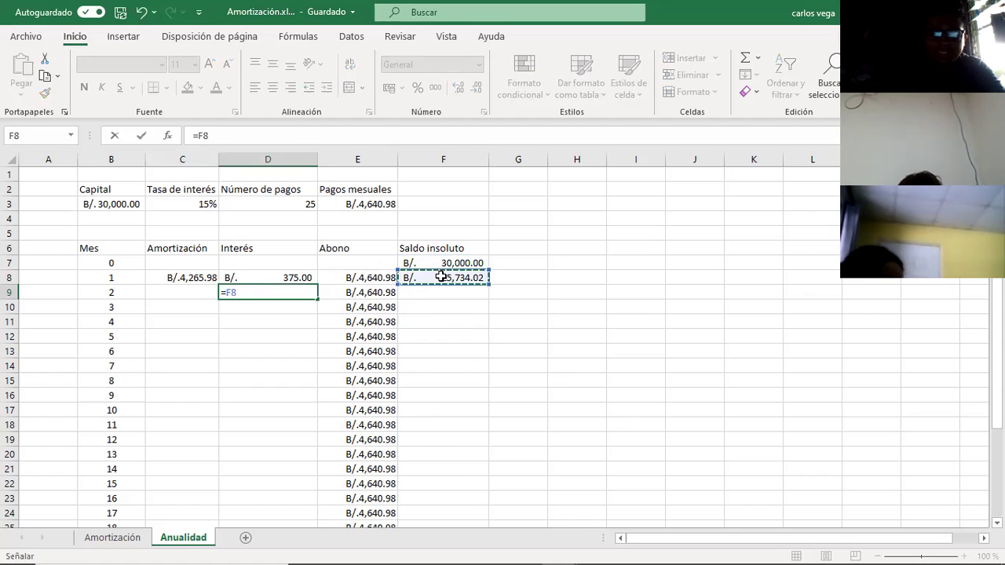
type("*")
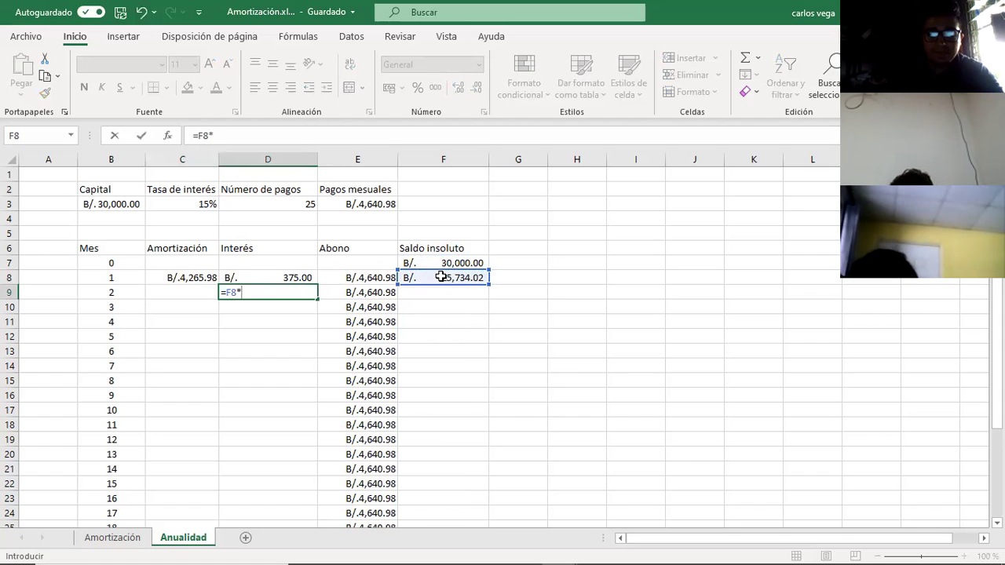
left_click(202, 206)
type("/12")
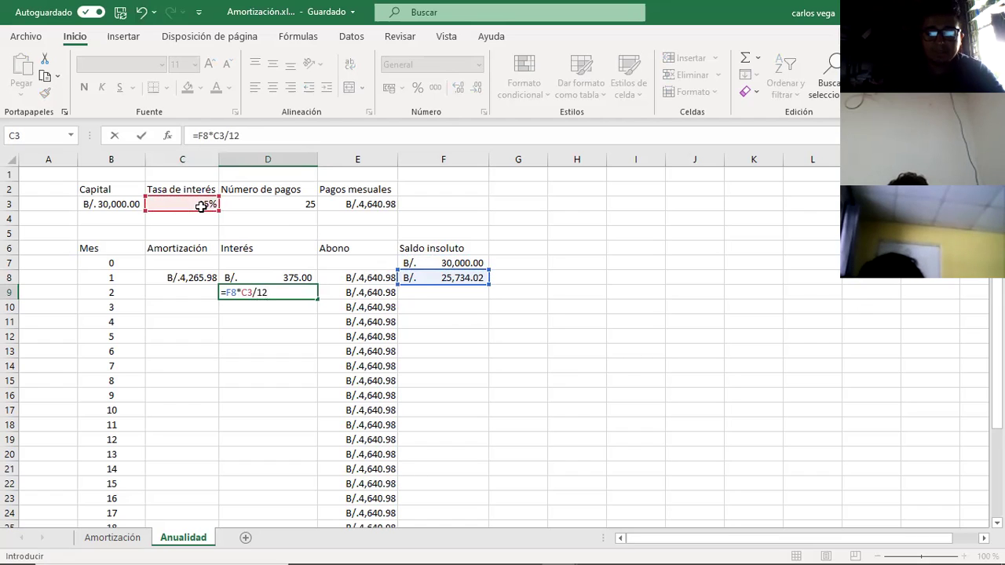
key("Return")
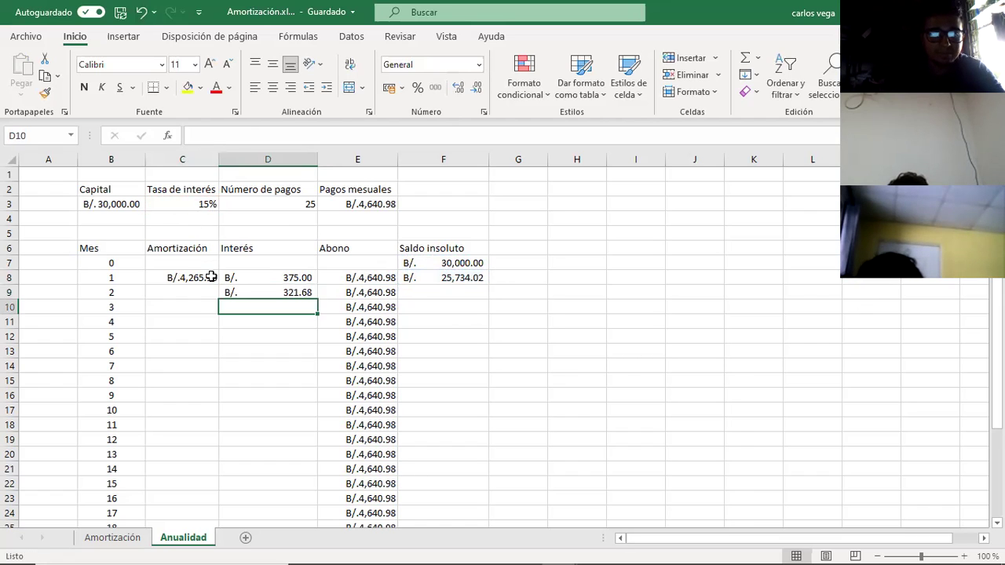
Step: Calculate the month 2 Amortización in C9 with the formula =E9-D9
left_click(201, 297)
type("=")
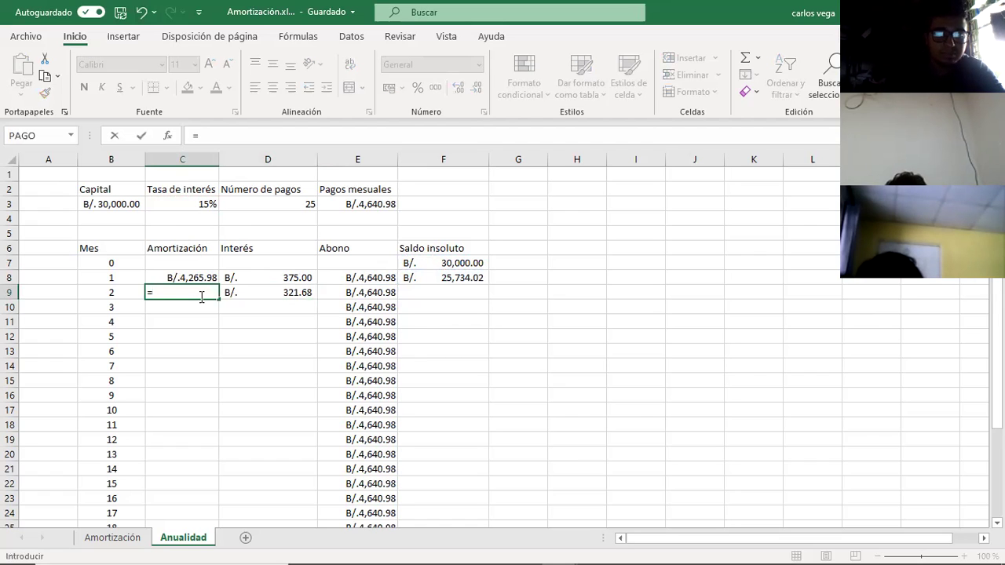
left_click(354, 294)
type("-")
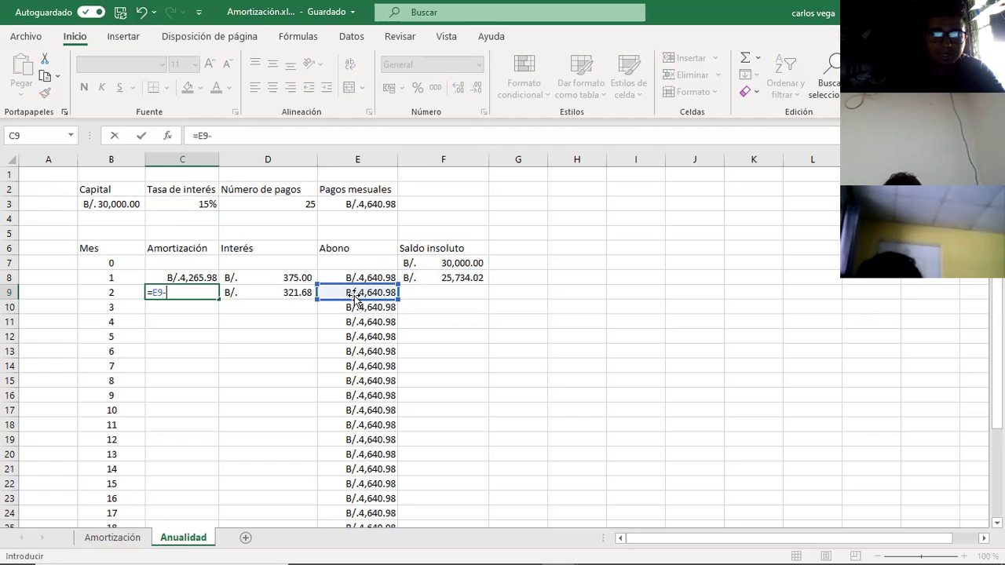
left_click(292, 293)
key("Return")
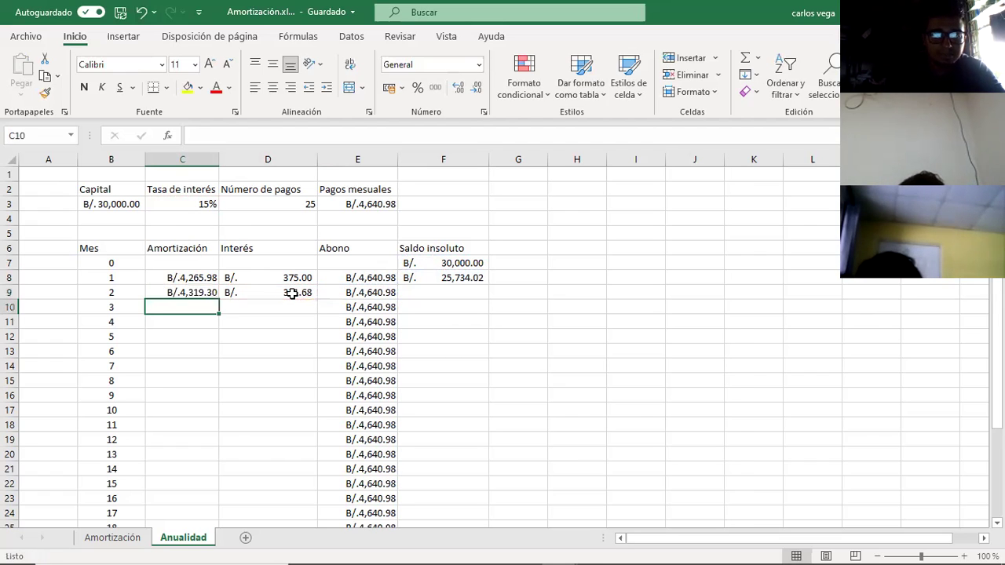
Step: Calculate the month 2 Saldo insoluto in F9 with the formula =F8-C9
left_click(437, 290)
left_click(450, 279)
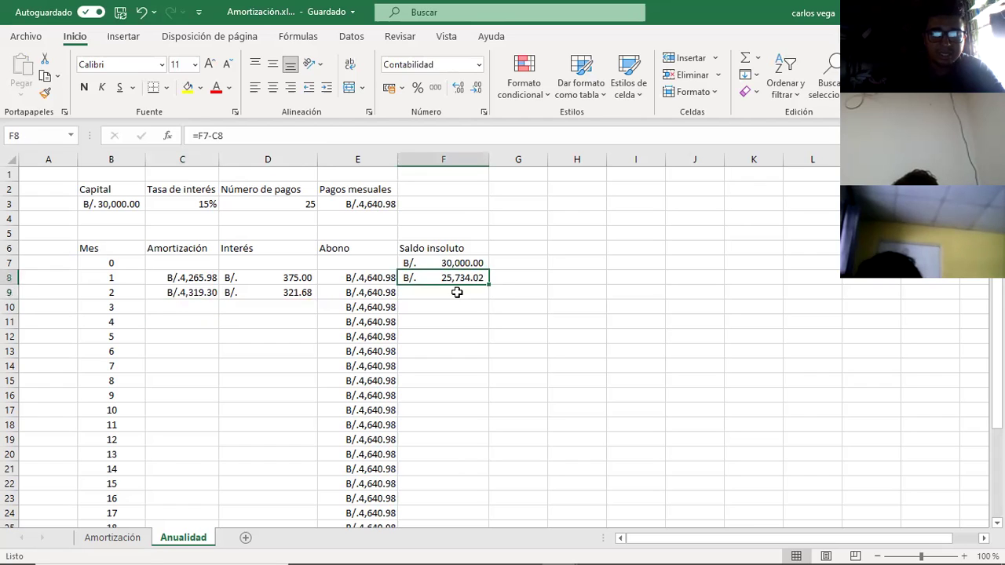
left_click(457, 291)
type("?")
type("=")
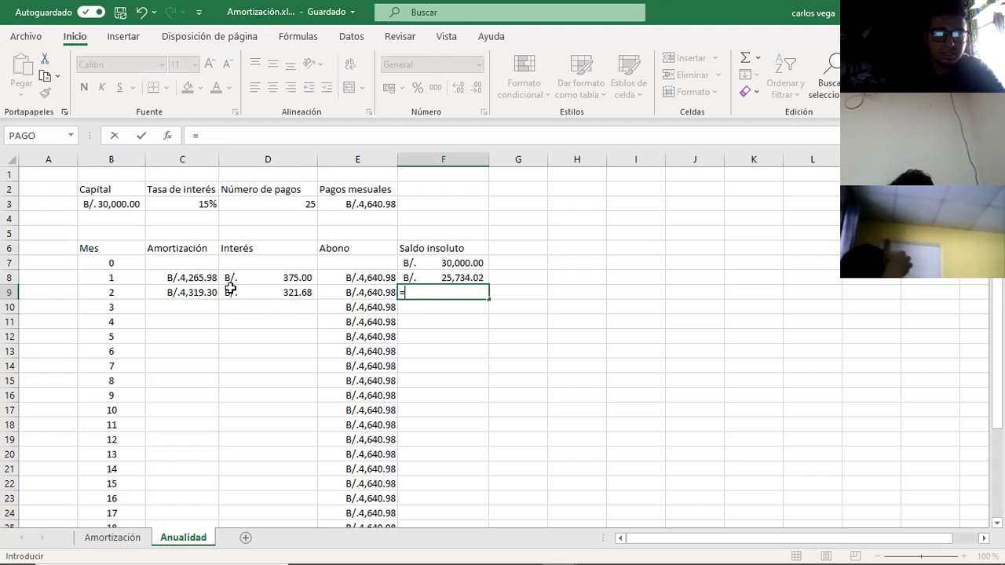
left_click(440, 277)
type("-")
left_click(204, 292)
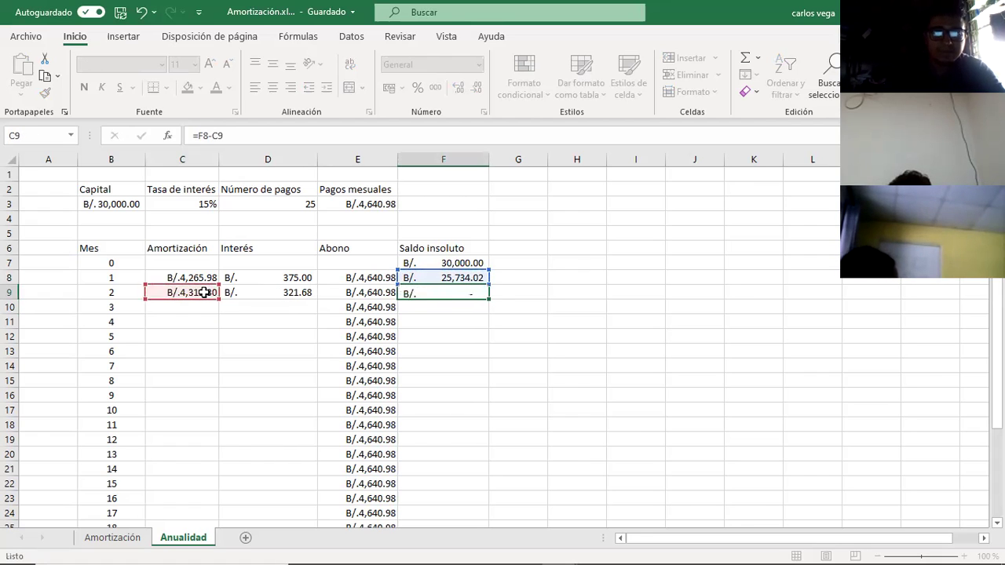
key("Return")
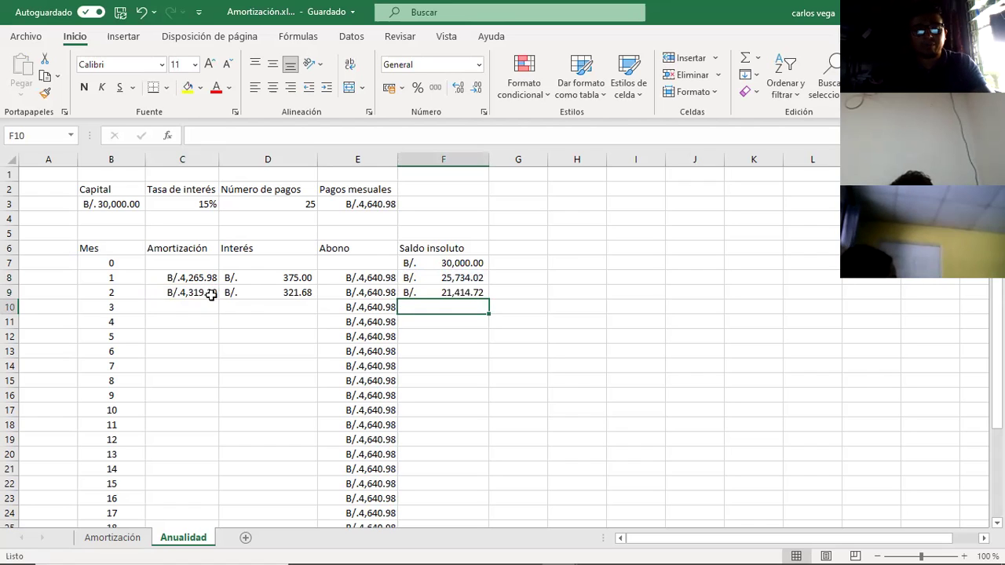
Step: Copy the month 2 Interés formula down to D10 and correct its rate reference to give =F9*C3/12*1
left_click(206, 293)
left_click(270, 298)
left_click_drag(318, 299, 315, 315)
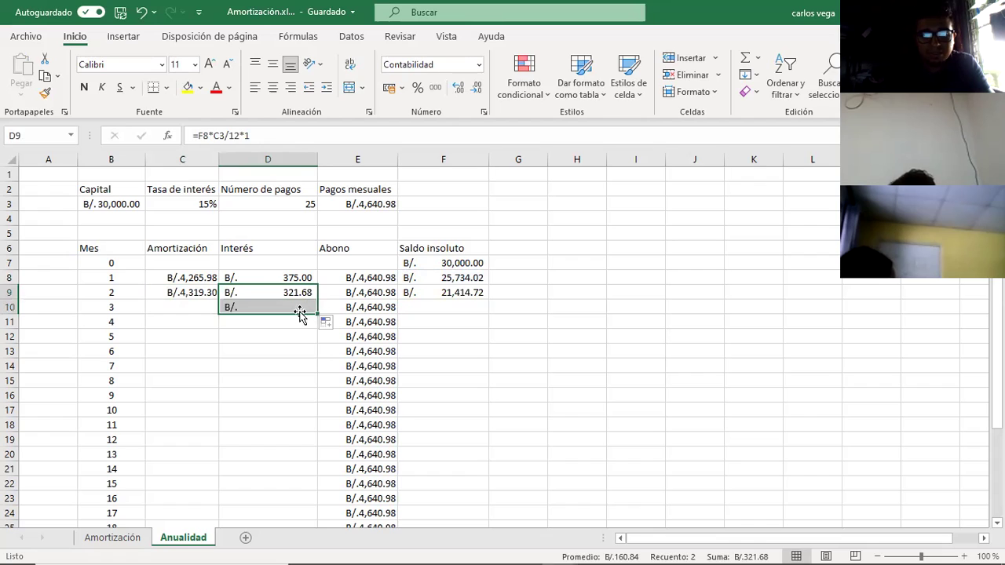
double_click(298, 309)
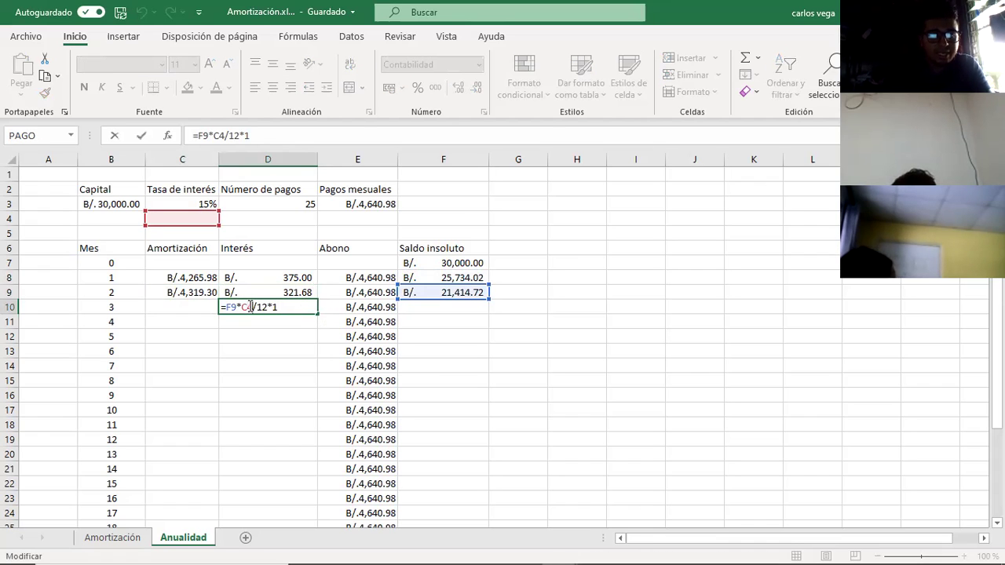
key("BackSpace")
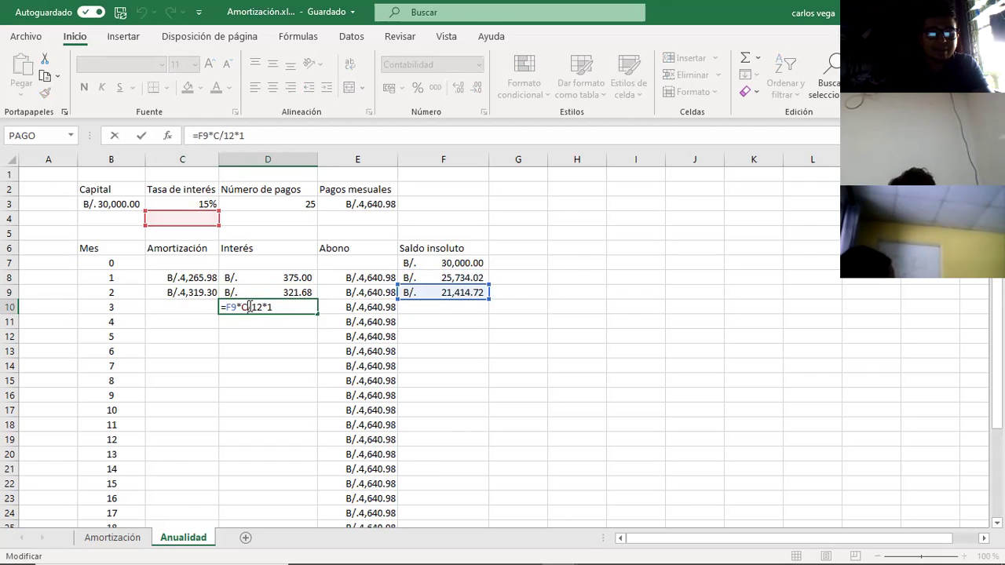
type("3")
left_click(291, 334)
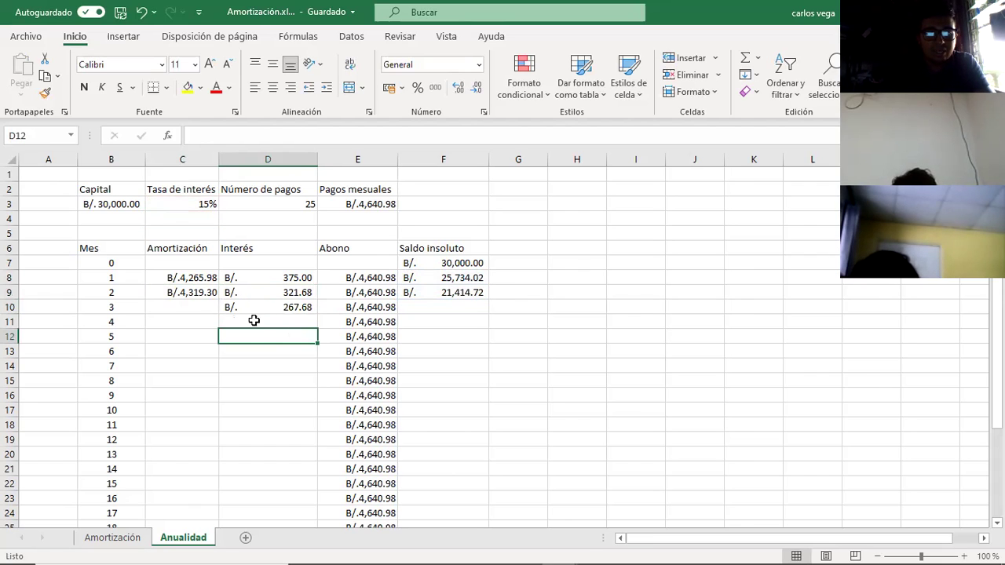
Step: Extend the month 2 Amortización and Saldo insoluto formulas down to month 3 in C10 and F10
left_click(196, 303)
left_click(206, 287)
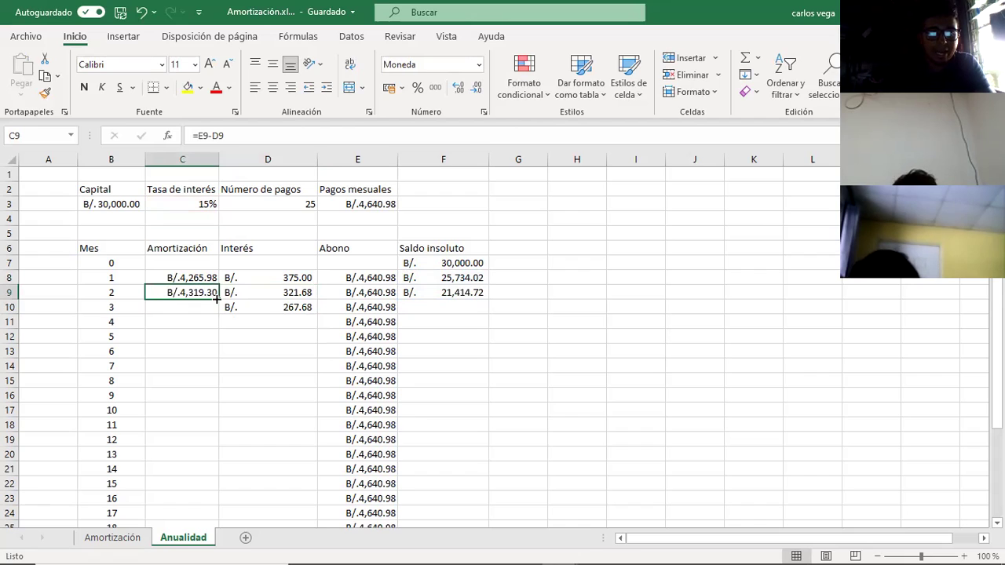
left_click_drag(217, 302, 218, 312)
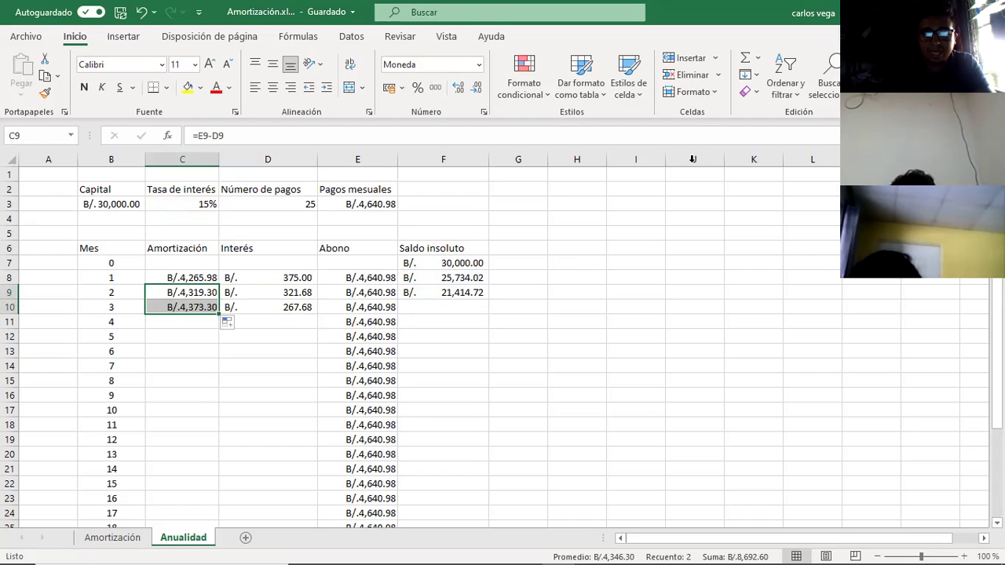
left_click(487, 295)
left_click_drag(488, 298, 487, 319)
left_click(469, 322)
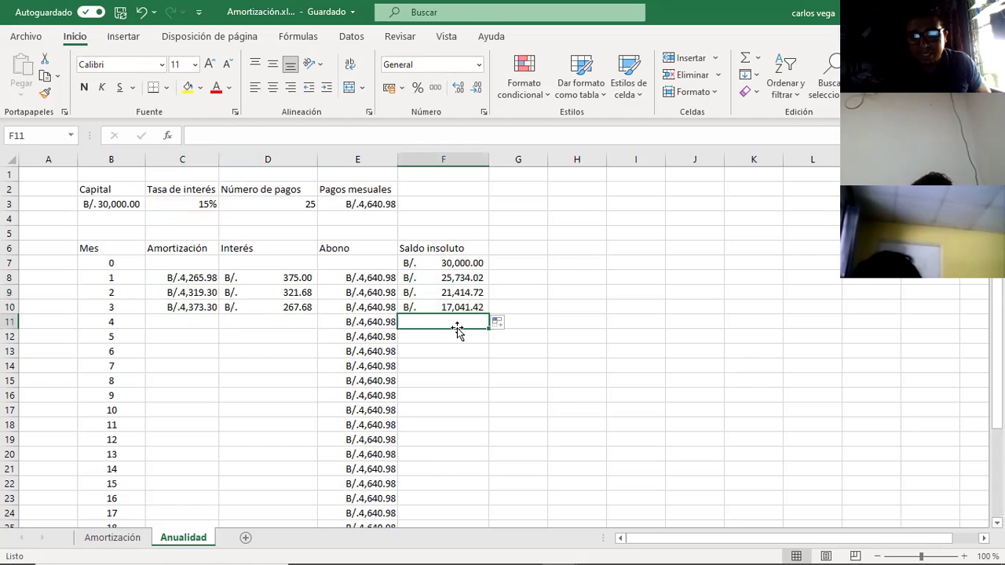
Step: Copy the month 3 Interés formula down to D11 and correct its rate reference to give =F10*C3/12*1
left_click(306, 320)
left_click(301, 308)
left_click_drag(318, 315, 303, 331)
double_click(234, 322)
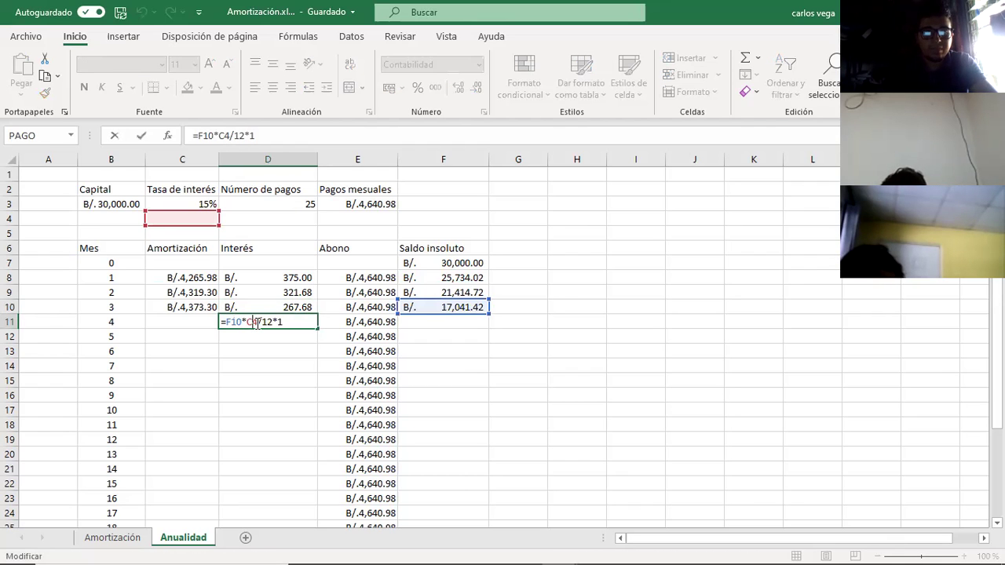
type("3")
key("Return")
Step: Extend the month 3 Amortización and Saldo insoluto formulas down to month 4 in C11 and F11
left_click(183, 322)
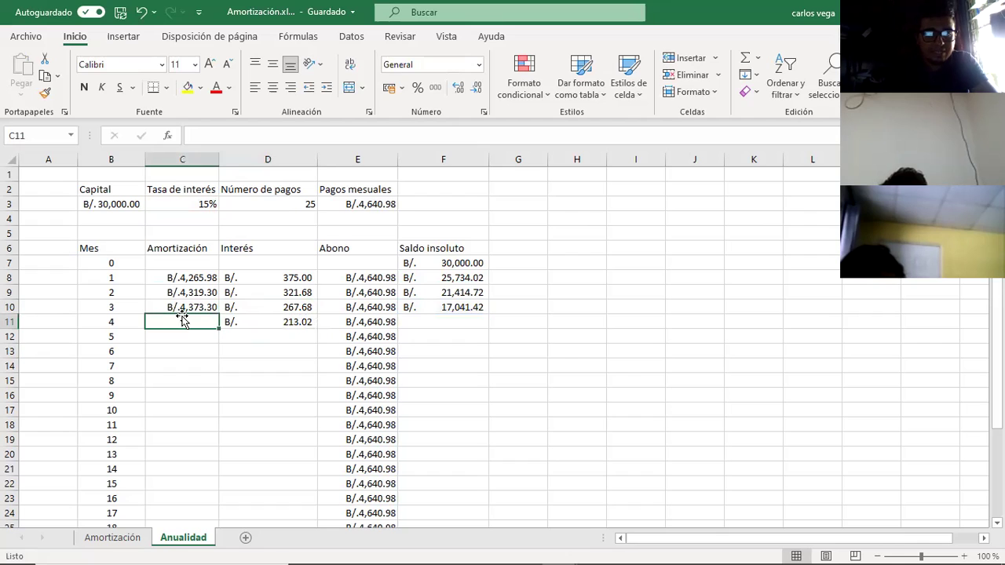
left_click(213, 306)
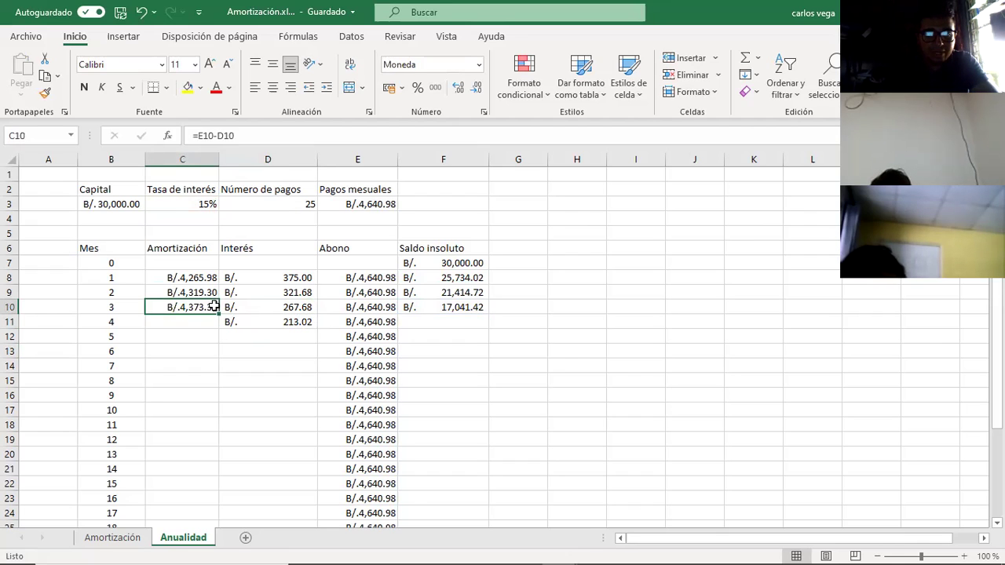
left_click(440, 320)
left_click(172, 320)
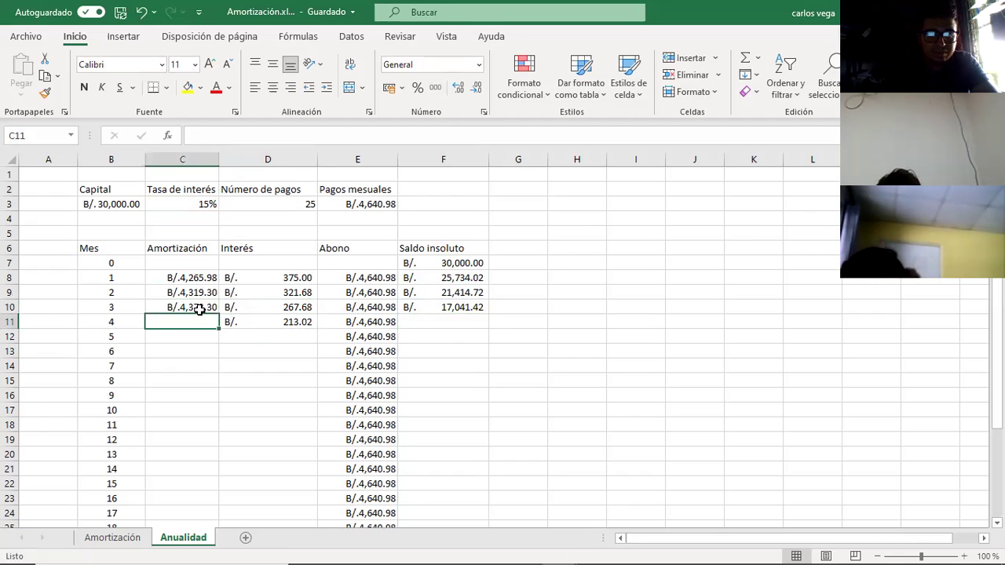
left_click(200, 309)
left_click_drag(219, 315, 250, 324)
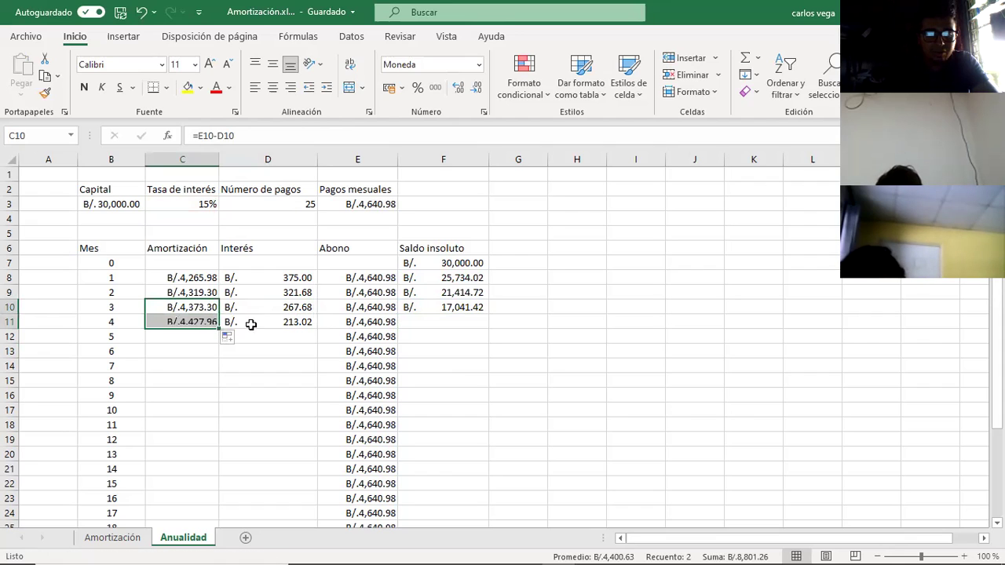
left_click(471, 309)
left_click_drag(491, 313, 492, 327)
Step: Fill the month 4 Interés formula from D11 down through month 12 in D19
left_click(315, 324)
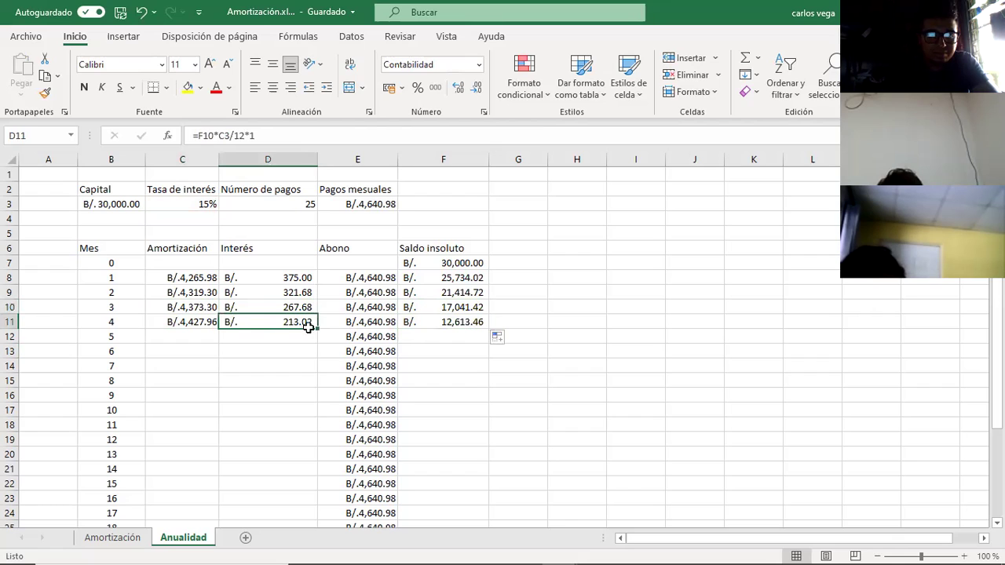
left_click(319, 332)
left_click(312, 326)
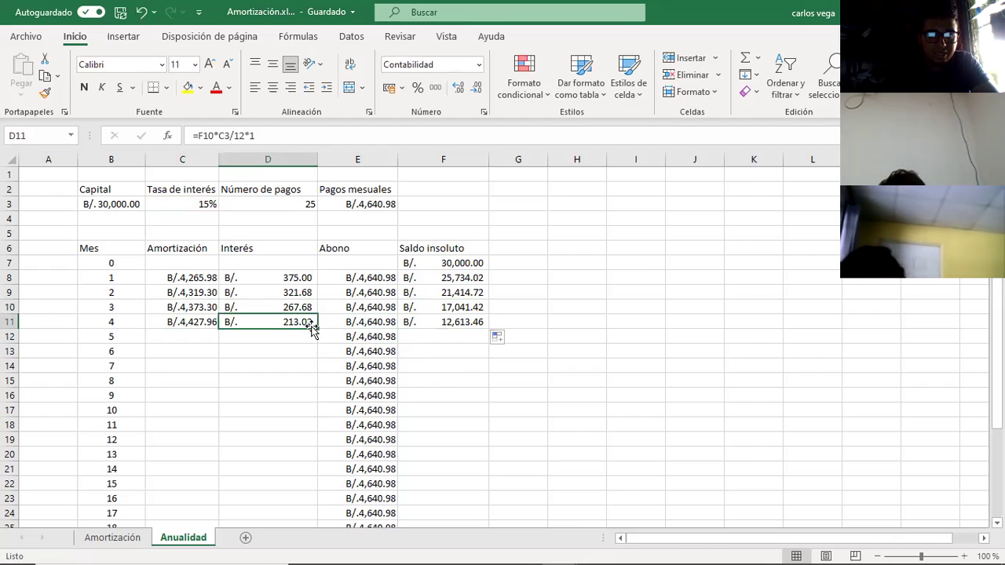
left_click(194, 322)
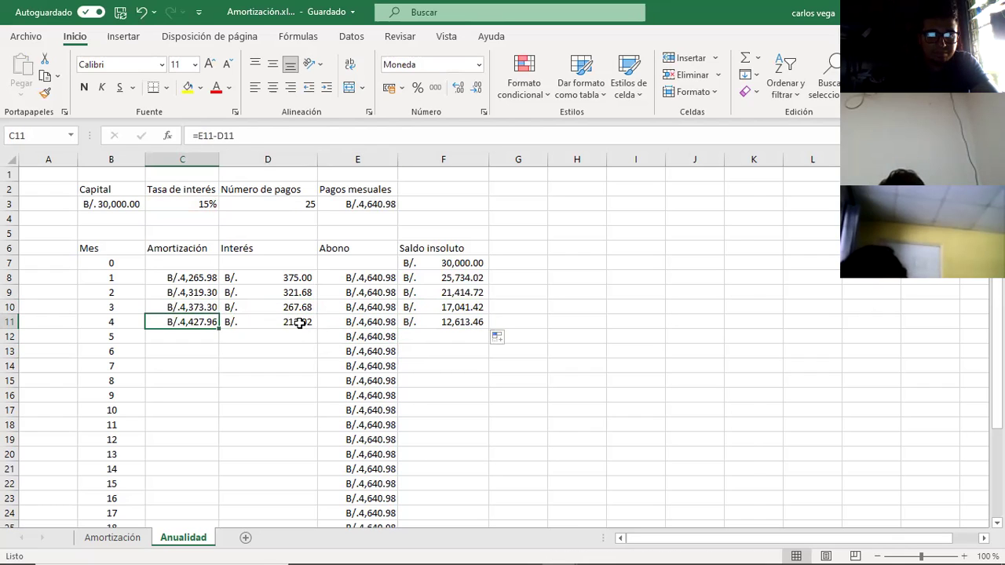
left_click(297, 322)
left_click_drag(318, 329, 318, 442)
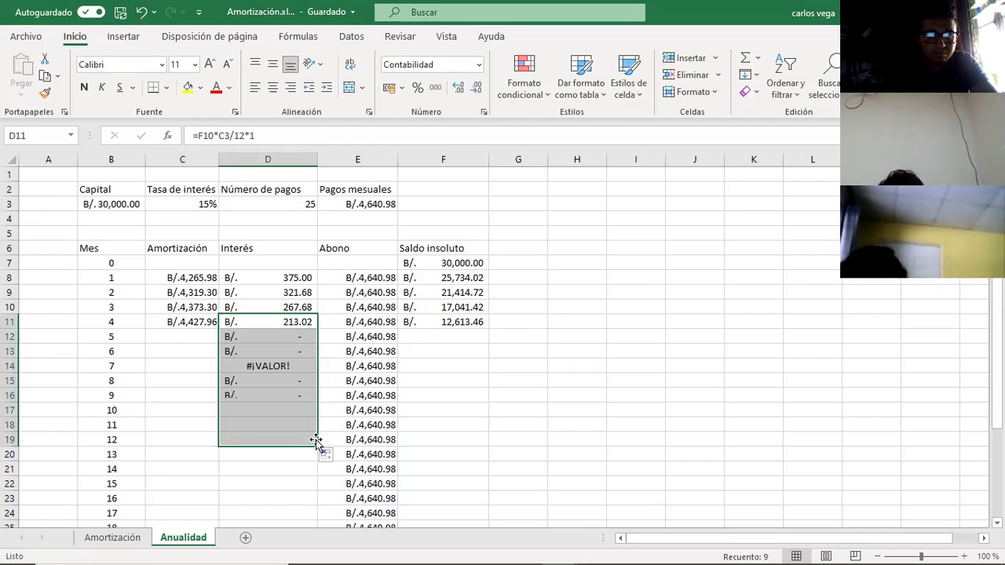
Step: Correct the rate reference to C3 in the Interés formulas for months 5 and 6, giving =F11*C3/12*1 and =F12*C3/12*1
double_click(279, 337)
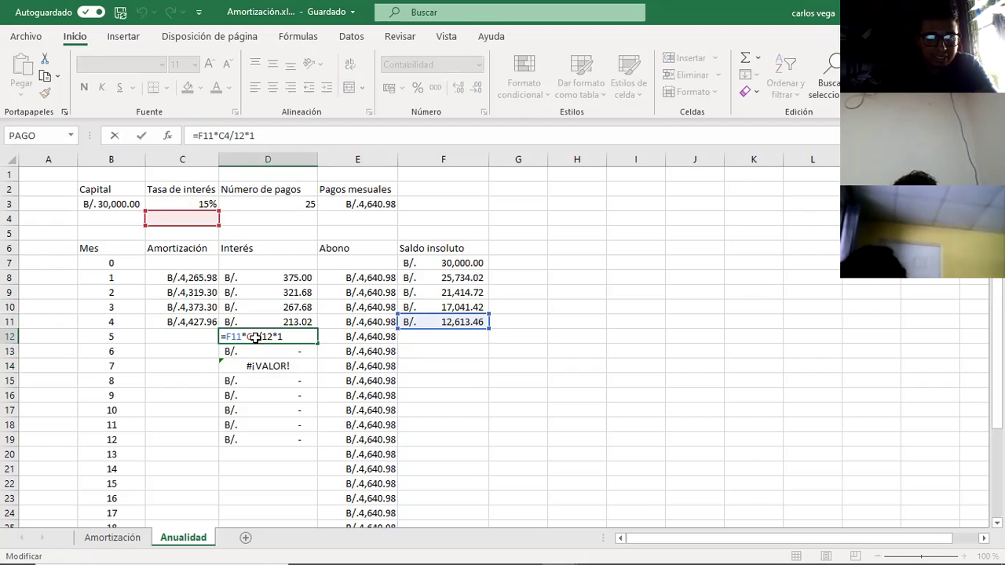
key("Return")
double_click(263, 351)
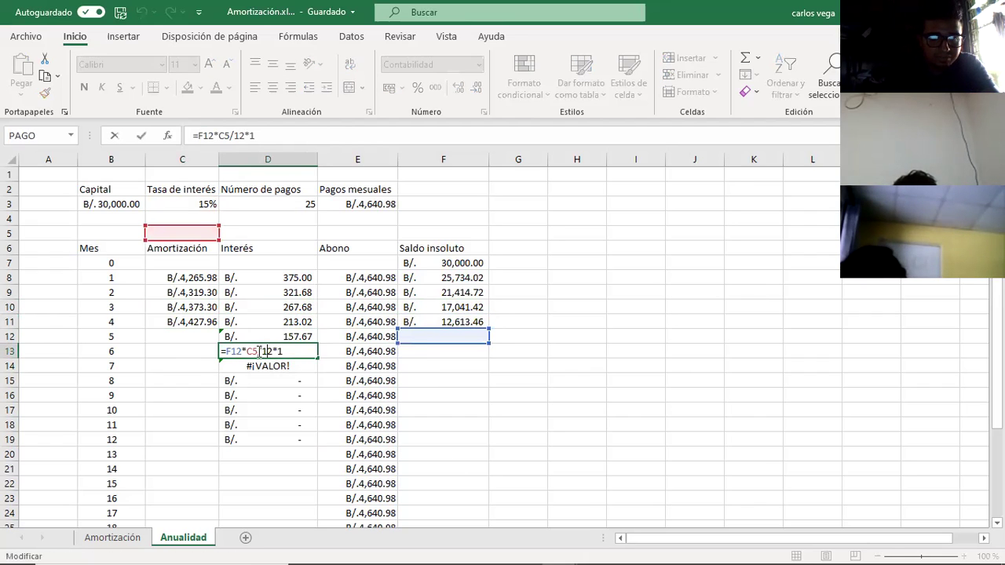
key("BackSpace")
type("2")
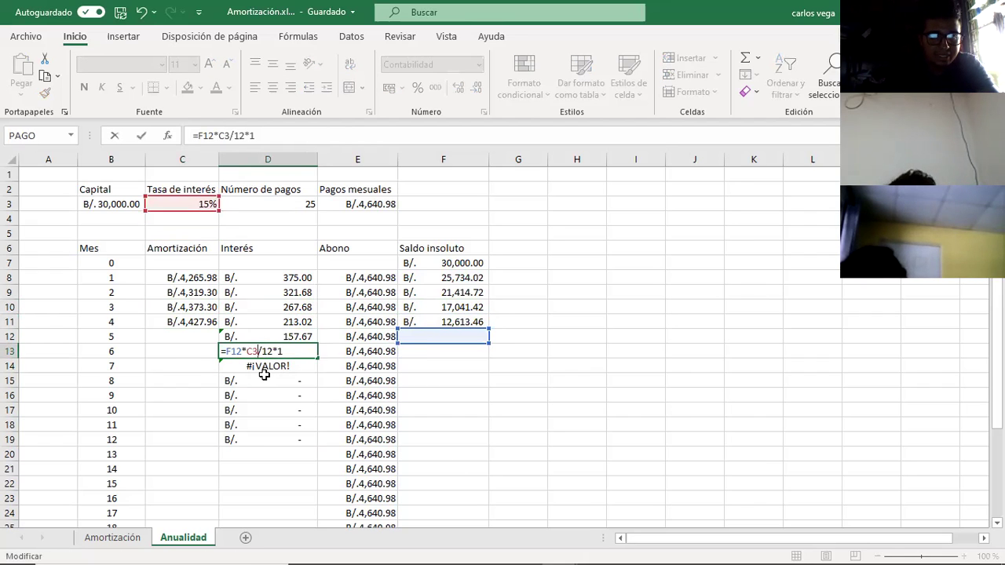
key("Return")
Step: Point the month 7 and 8 Interés formulas in D14 and D15 to the rate in C3
double_click(264, 366)
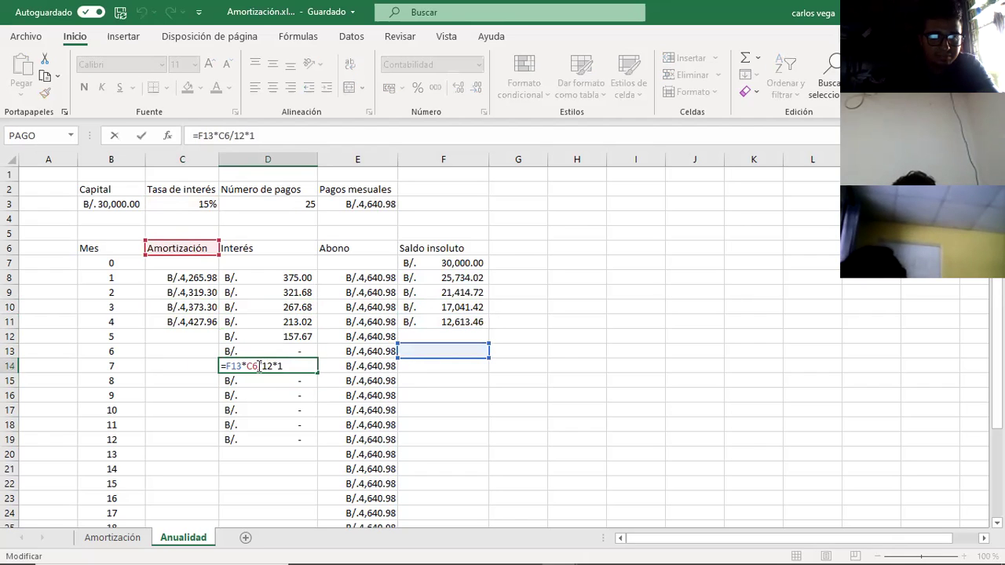
key("BackSpace")
type("3")
key("Return")
double_click(263, 381)
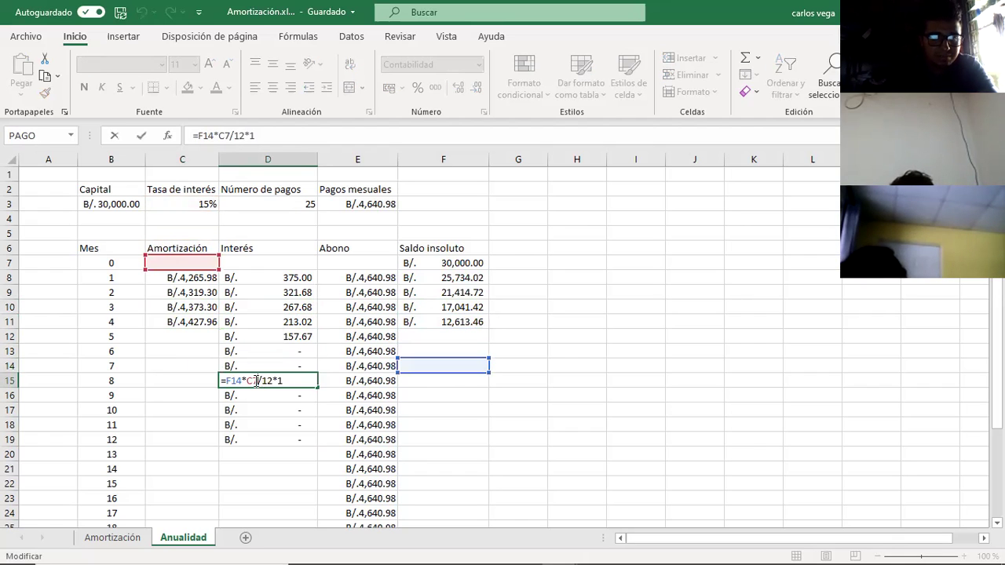
key("BackSpace")
type("3")
key("Return")
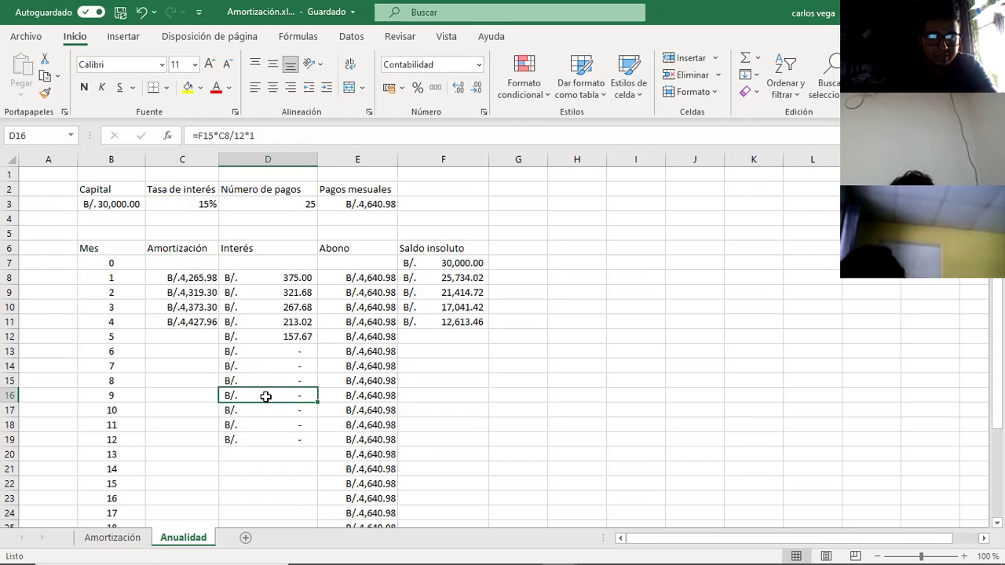
Step: Change the rate reference to C3 in the month 9 and 10 Interés formulas in D16 and D17
double_click(263, 395)
key("BackSpace")
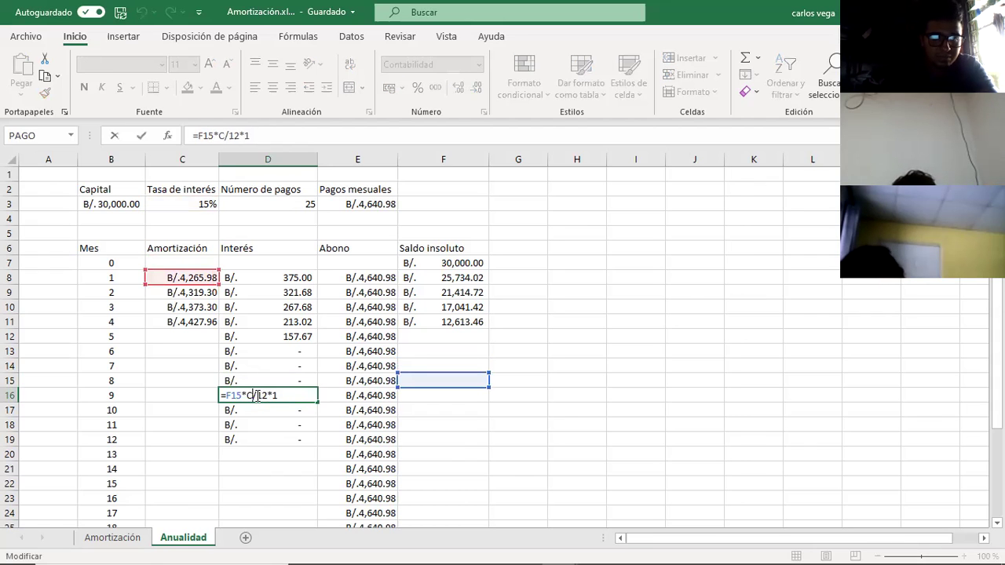
type("3")
key("Return")
double_click(255, 410)
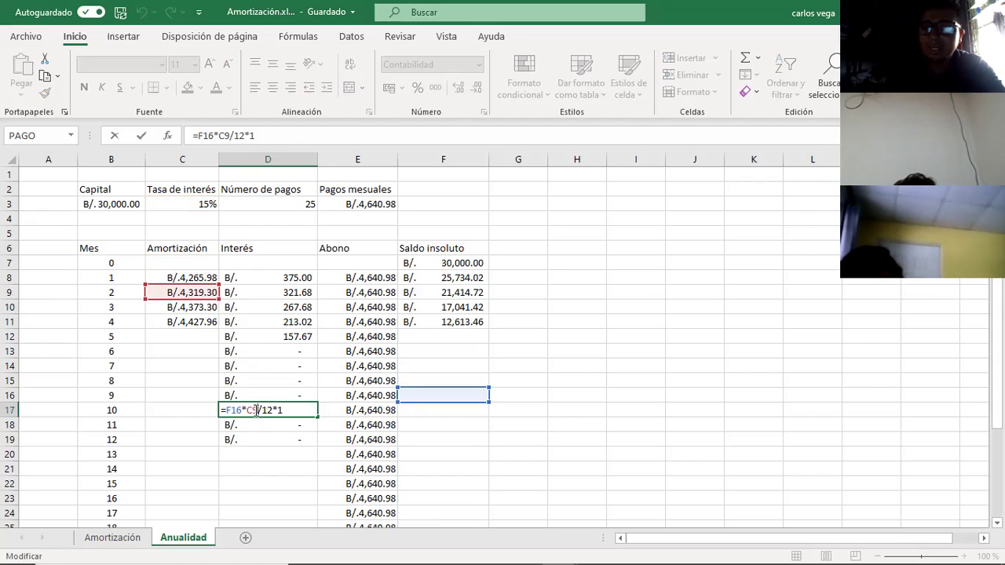
key("BackSpace")
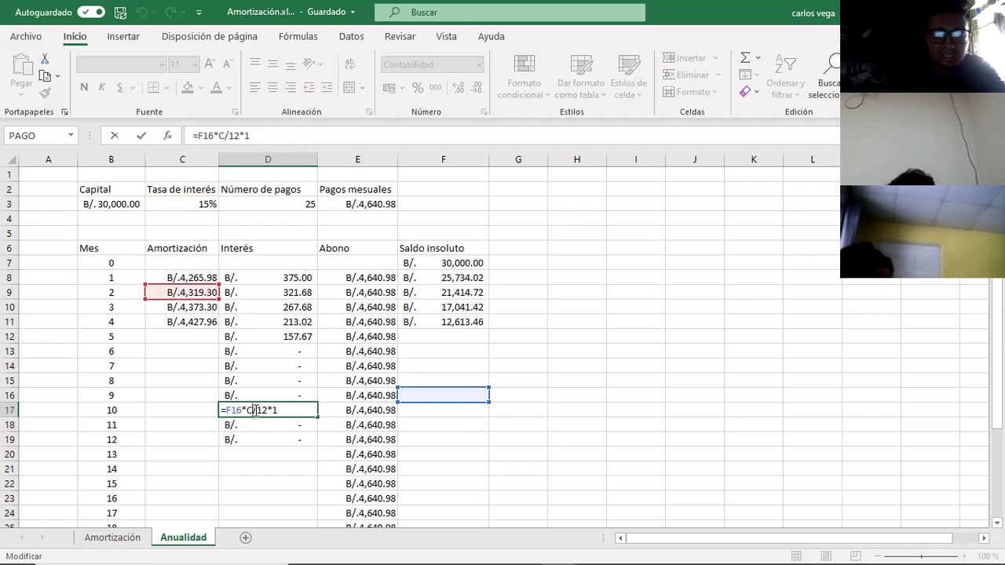
type("3")
Step: Replace C10 and C11 with C3 in the month 11 and 12 Interés formulas in D18 and D19
double_click(272, 425)
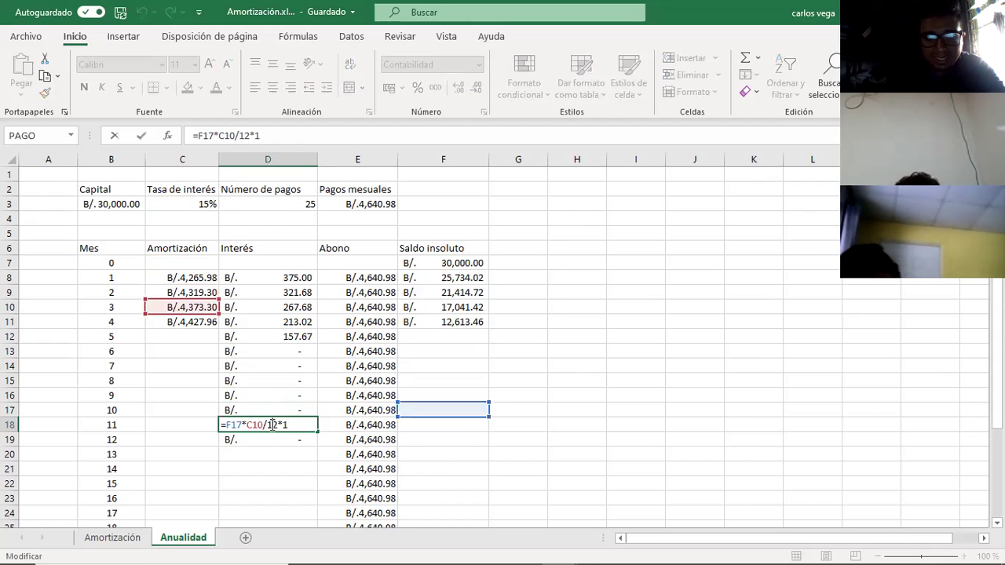
key("BackSpace")
key("BackSpace")
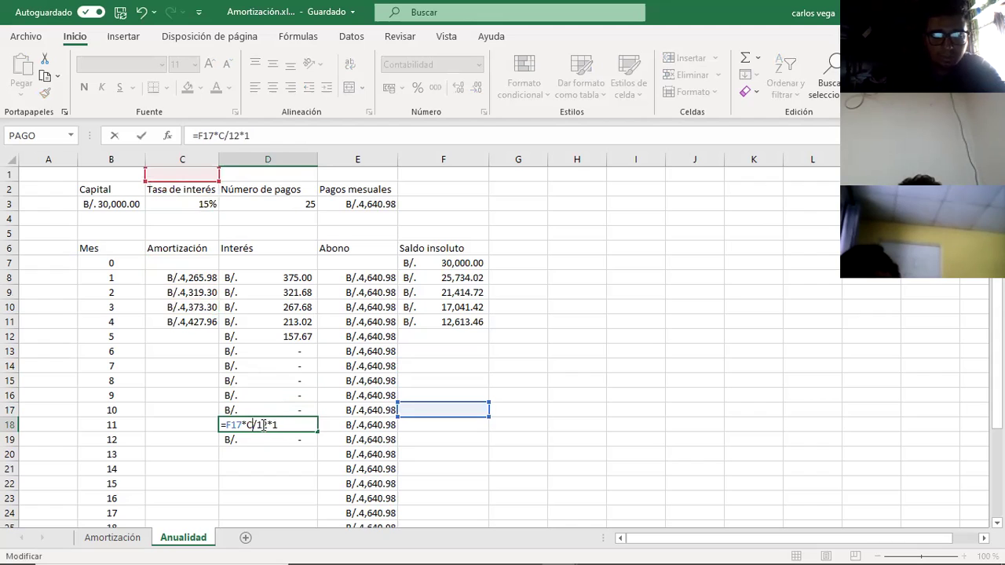
type("3")
key("Return")
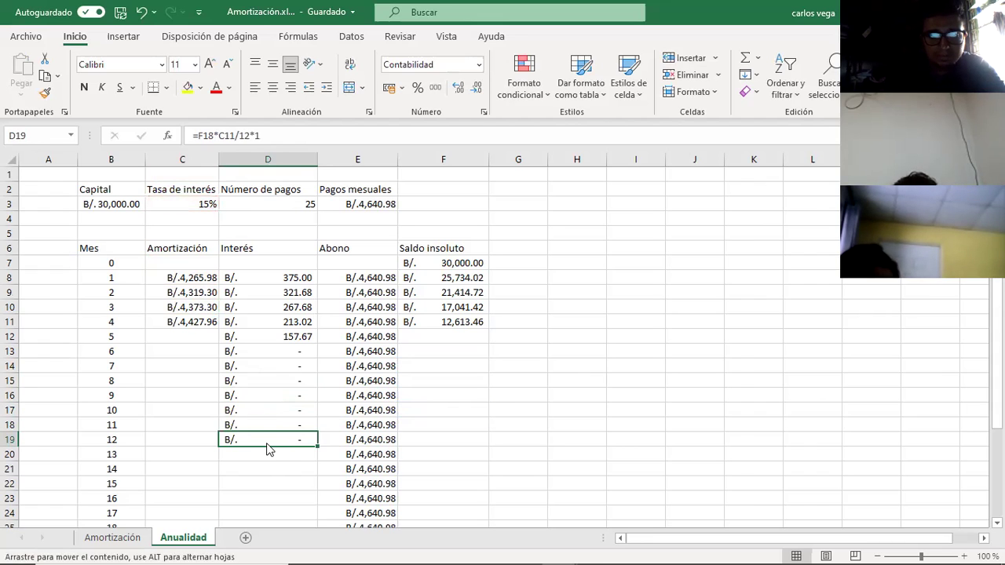
double_click(266, 440)
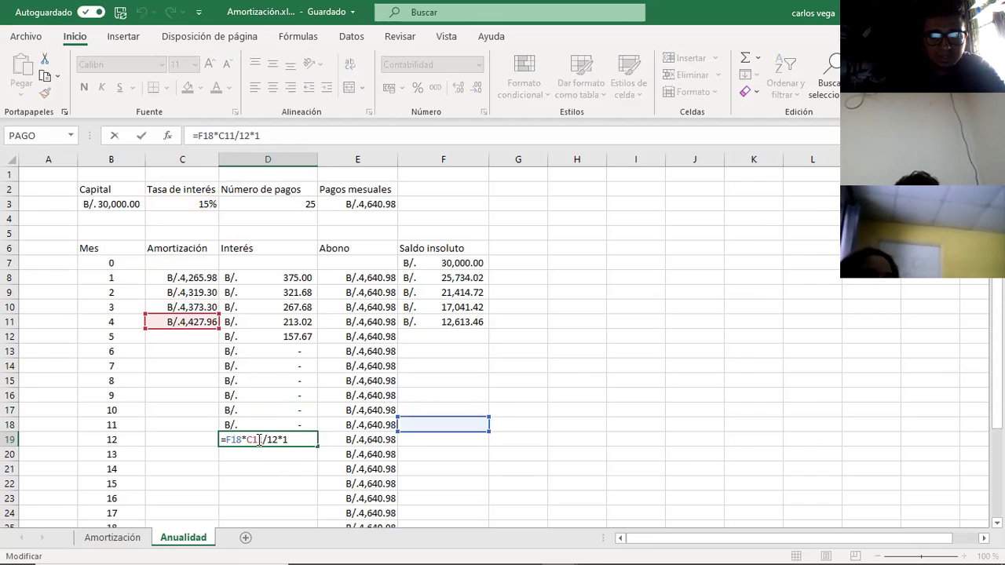
key("BackSpace")
key("BackSpace")
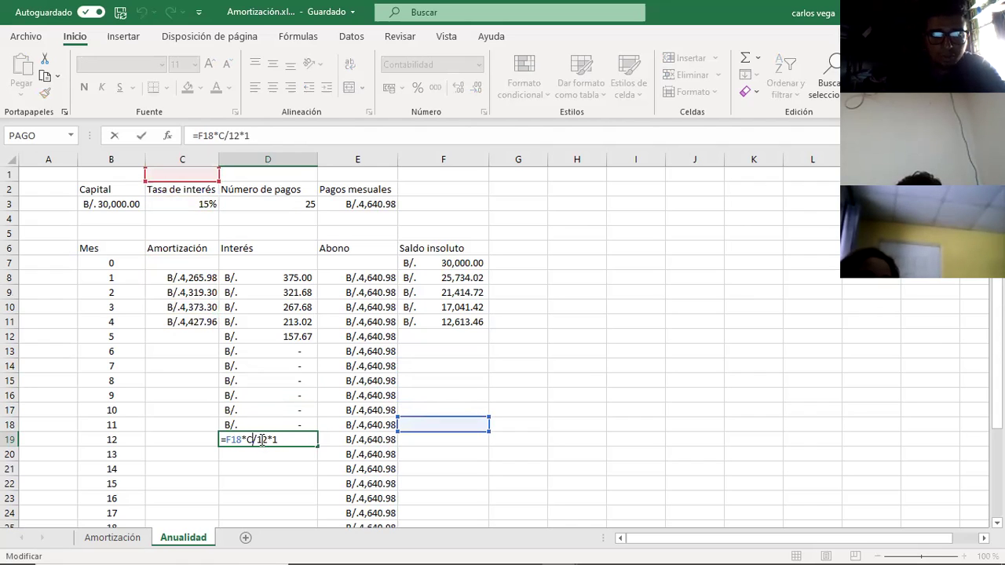
type("3")
left_click(281, 465)
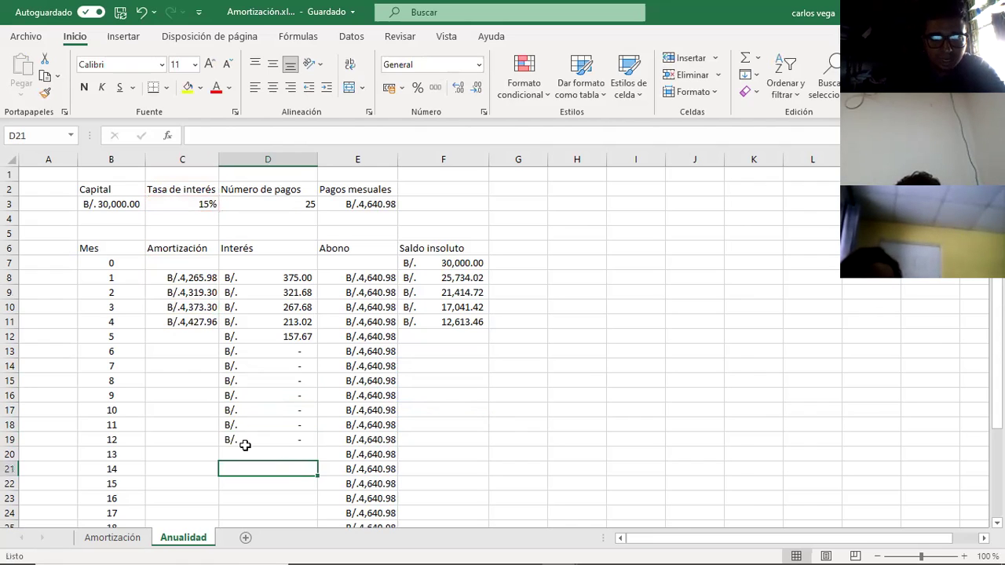
Step: Extend the Amortización and Saldo insoluto formulas from month 4 down to month 5, filling C12 and F12
left_click(200, 322)
left_click_drag(218, 329, 220, 343)
left_click(478, 322)
left_click_drag(488, 329, 488, 344)
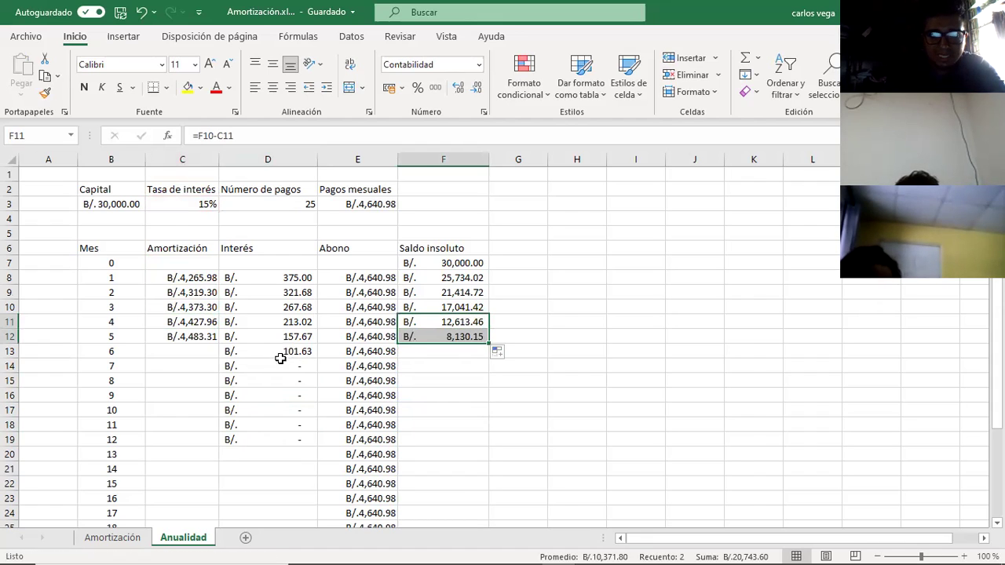
Step: Fill the month 5 Amortización and Saldo insoluto formulas down through month 12, covering C13:C19 and F13:F19
left_click(210, 338)
left_click_drag(220, 342, 218, 445)
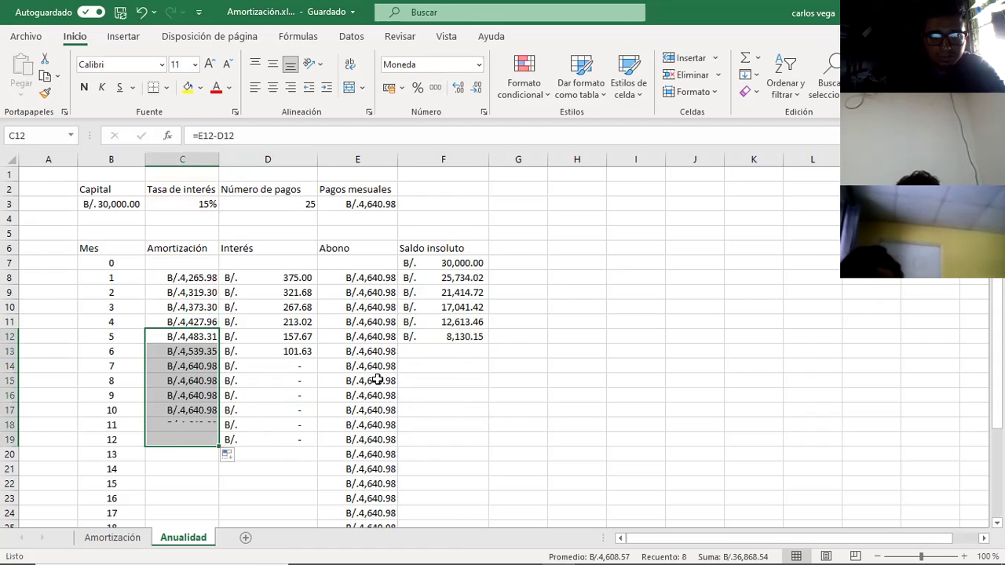
left_click(477, 336)
left_click_drag(490, 343, 490, 445)
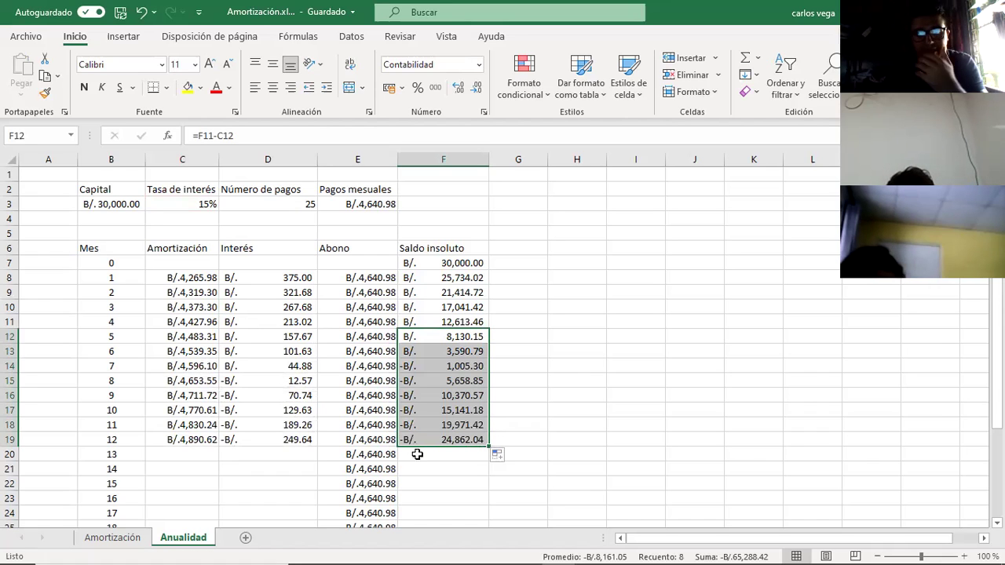
left_click(300, 480)
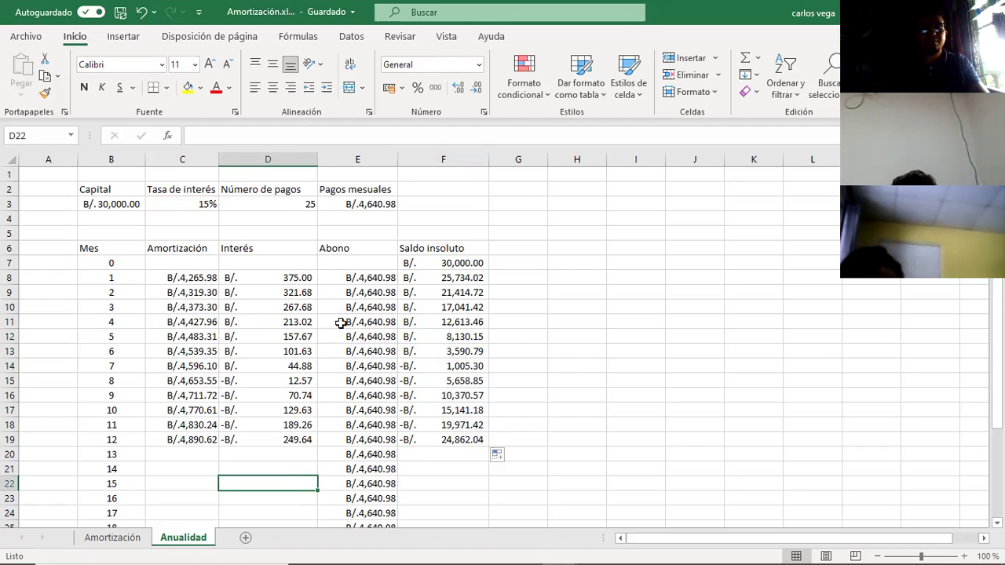
Step: Inspect the PAGO formula for the monthly payment in E3 and the month 12 Interés formula in D19
double_click(373, 204)
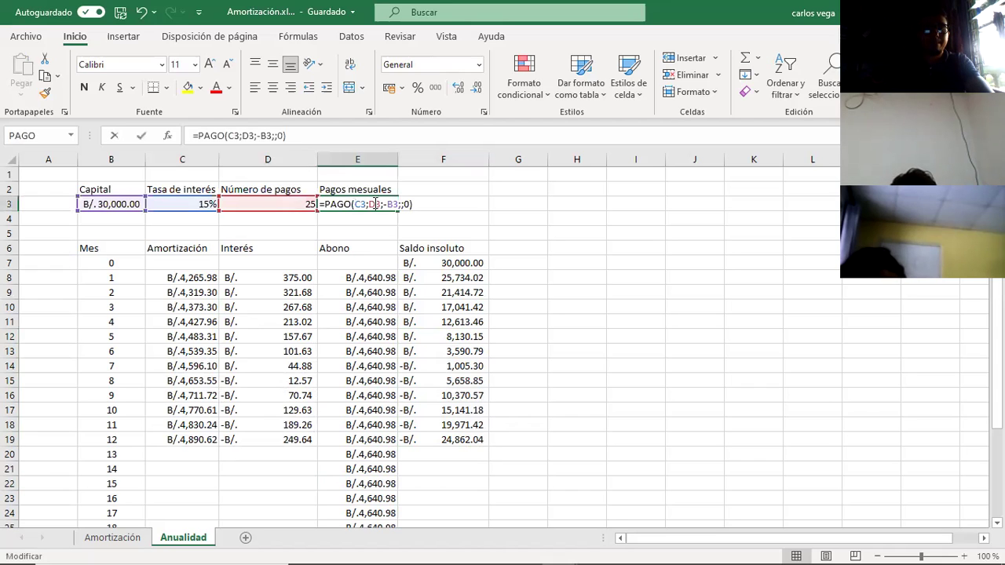
left_click(457, 481)
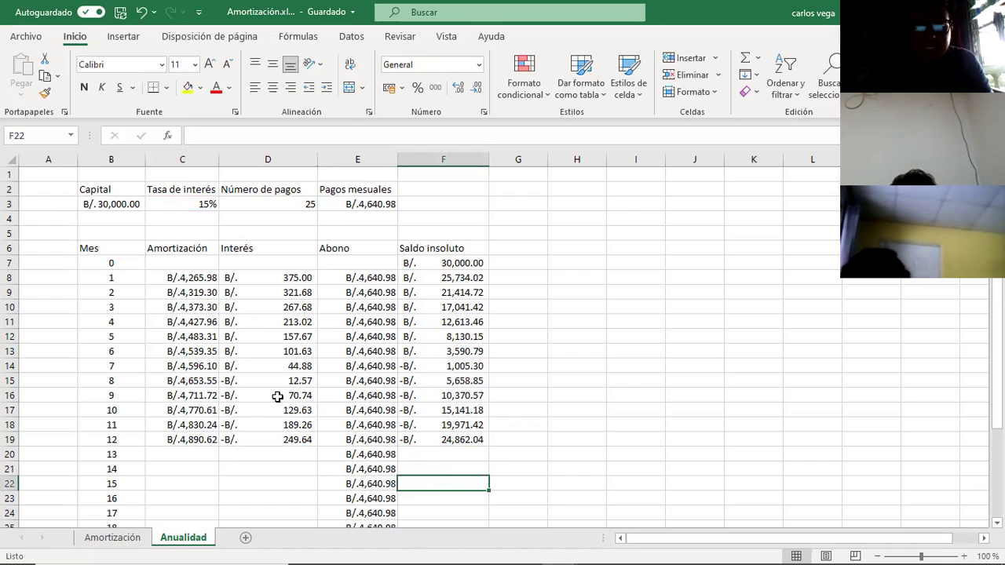
left_click(300, 436)
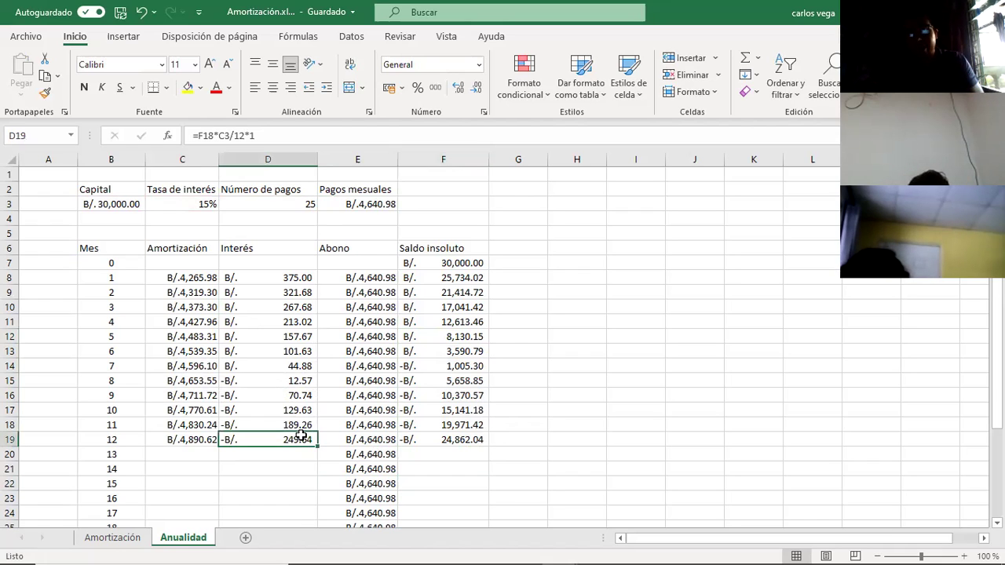